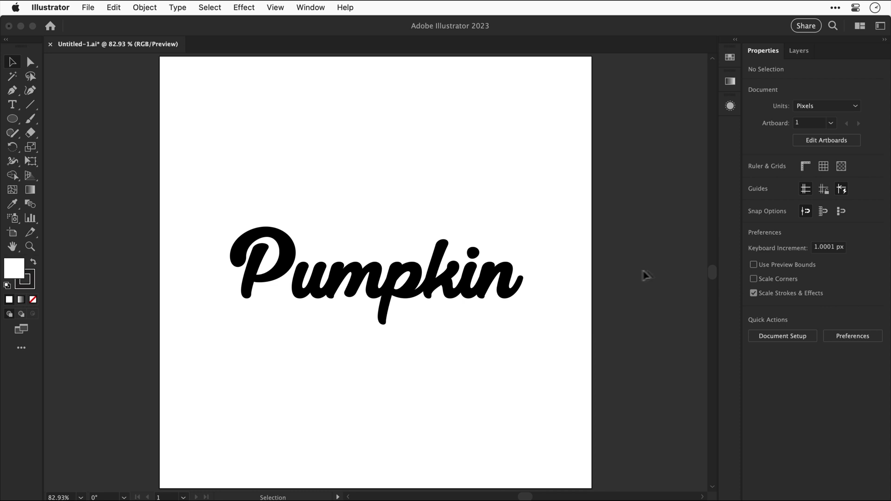
# Select the Pumpkin text object set in Lucy the Cat Regular at 185.52 pt.
pyautogui.click(483, 272)
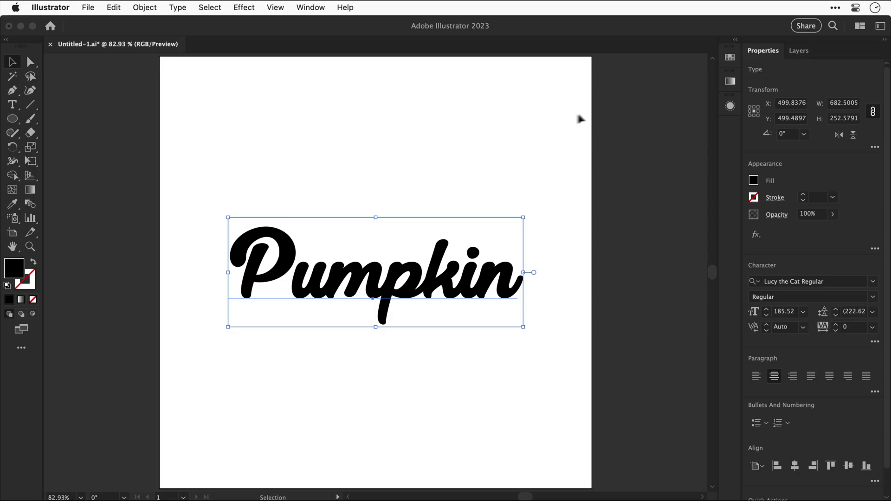
# Add a new fill to the Pumpkin text and try magenta, dark blue and yellow swatches.
pyautogui.click(730, 107)
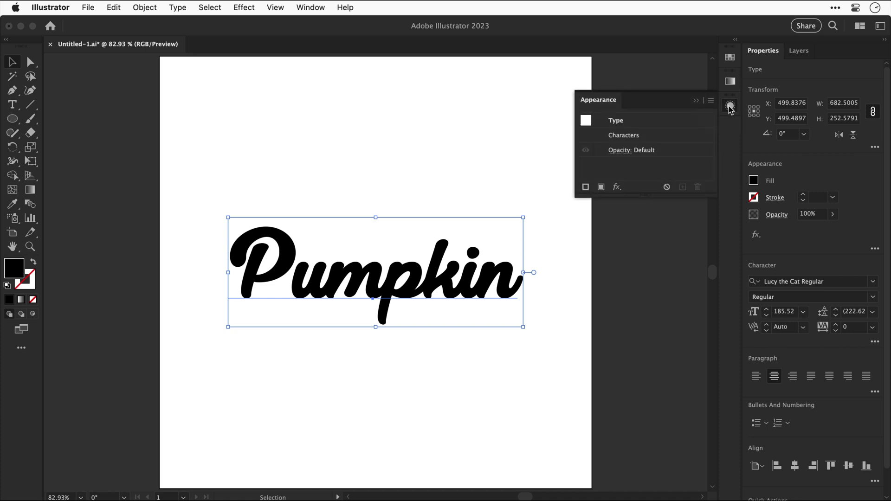
pyautogui.click(602, 188)
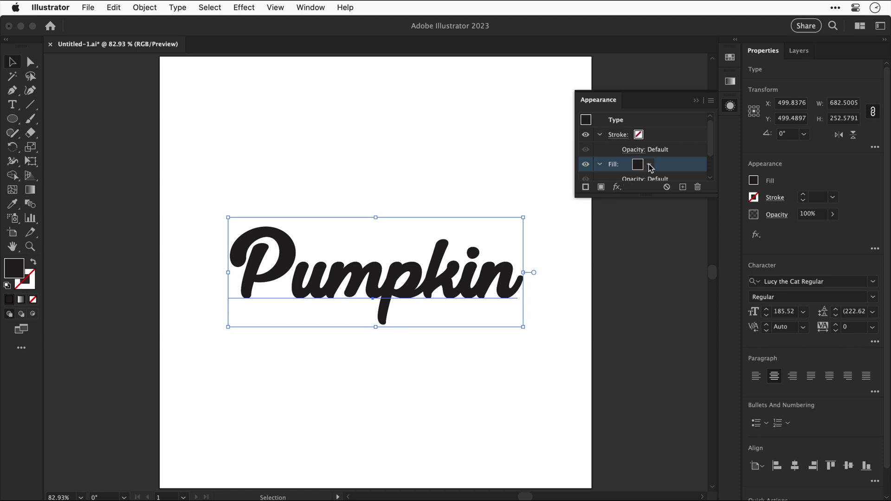
pyautogui.click(649, 165)
pyautogui.click(602, 185)
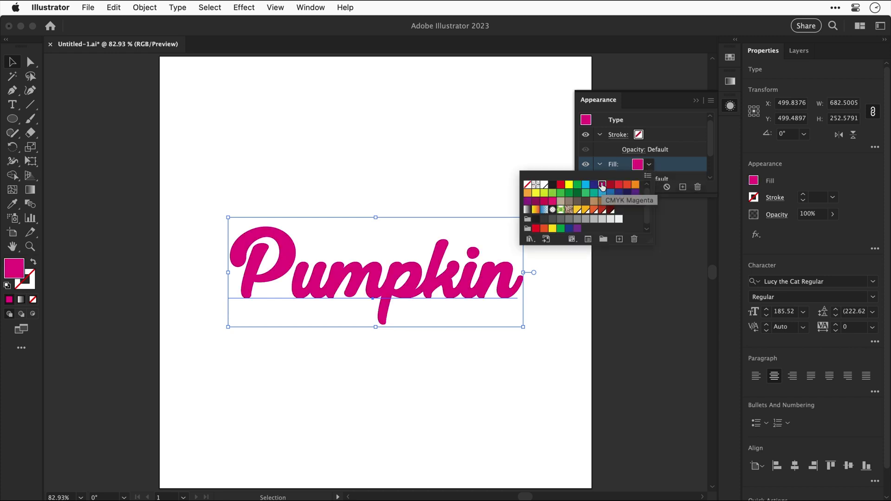
pyautogui.click(593, 185)
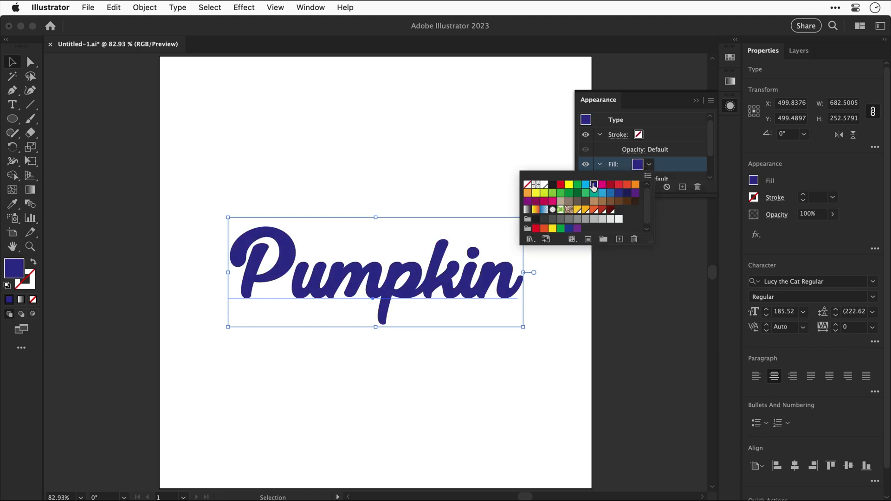
pyautogui.click(570, 185)
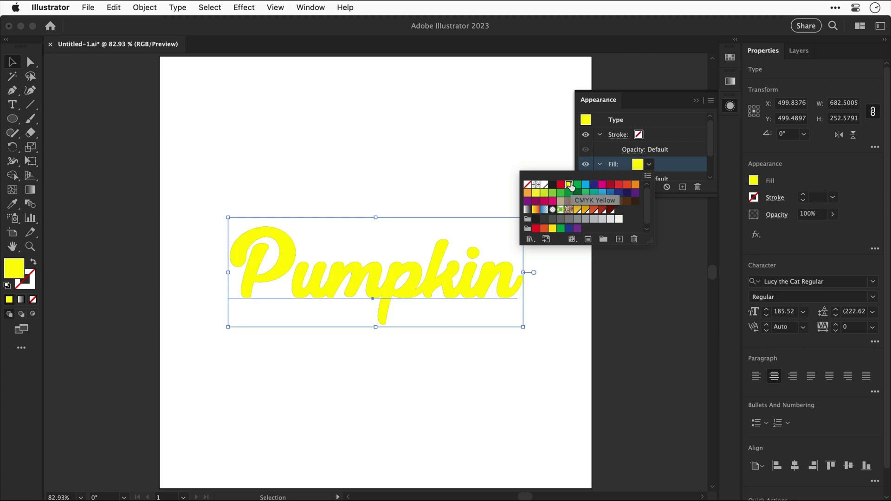
# Zoom in on the lettering and delete the added yellow fill.
pyautogui.press('Escape')
pyautogui.press('super+equal')
pyautogui.press('super+equal')
pyautogui.press('super+equal')
pyautogui.press('super+equal')
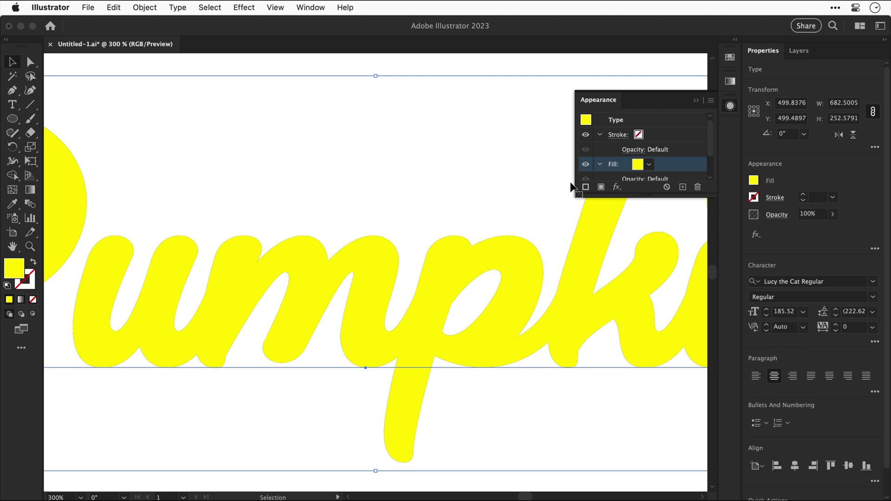
pyautogui.click(697, 187)
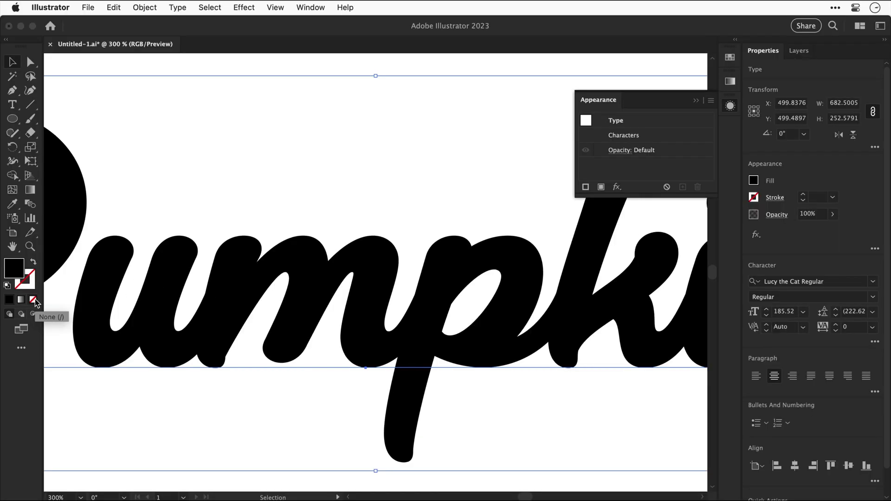
# Set the character fill to None and give the text a new light grey (30%) appearance fill.
pyautogui.click(33, 300)
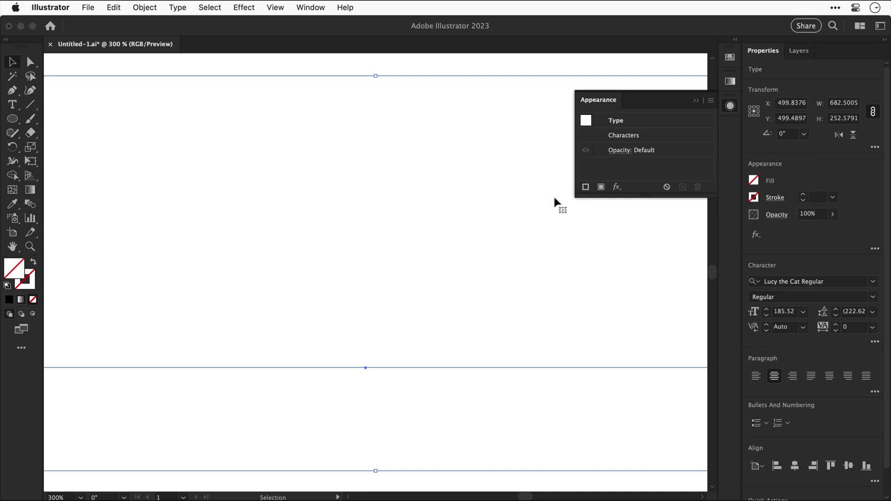
pyautogui.click(597, 189)
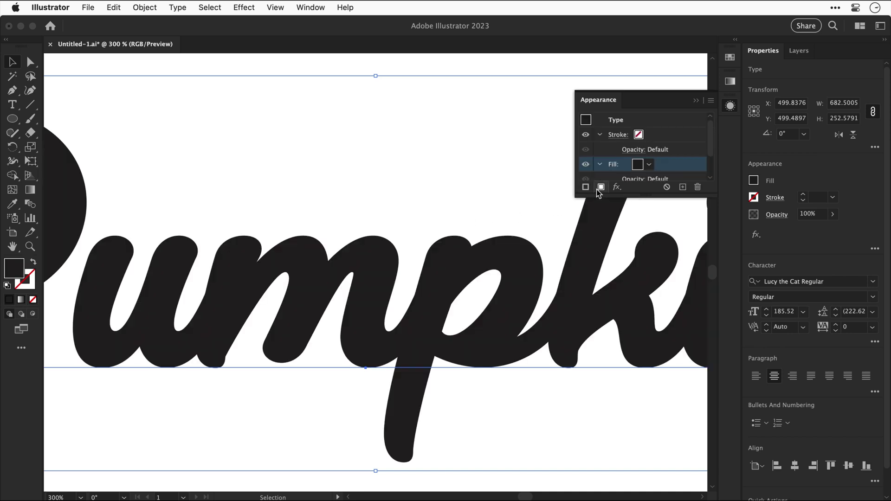
pyautogui.click(648, 164)
pyautogui.click(649, 165)
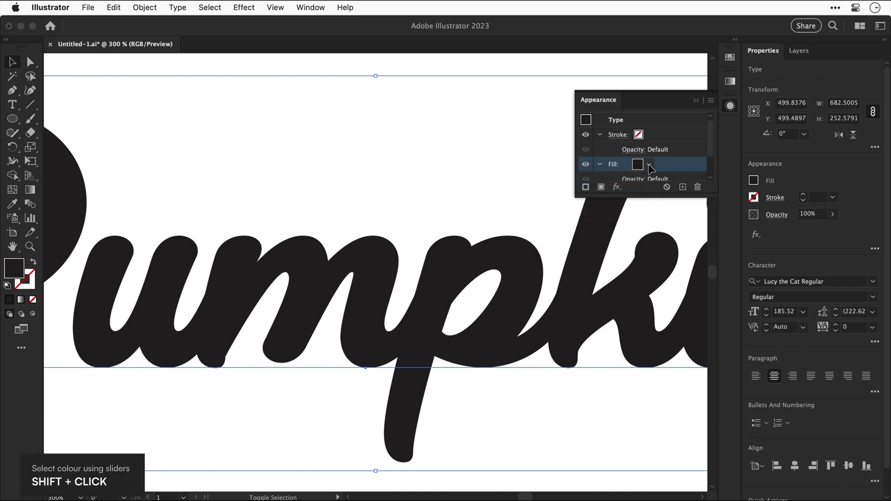
pyautogui.keyDown('shift'); pyautogui.click(649, 164); pyautogui.keyUp('shift')
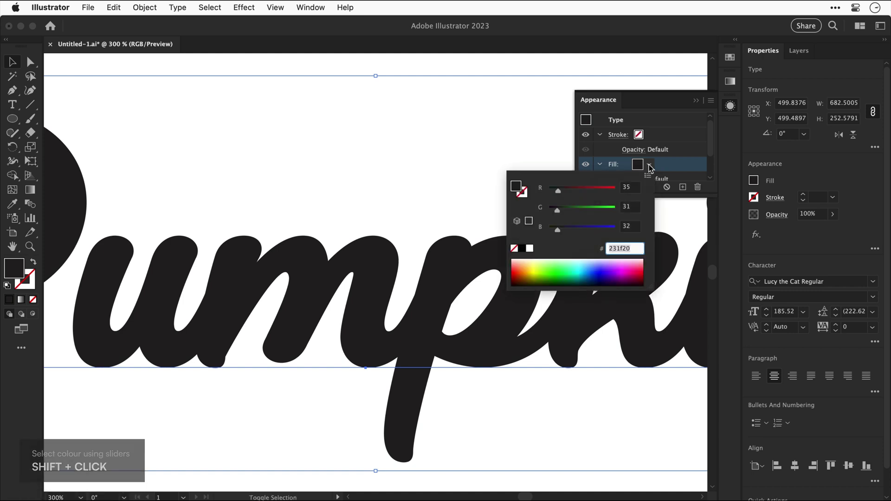
pyautogui.click(649, 165)
pyautogui.click(649, 164)
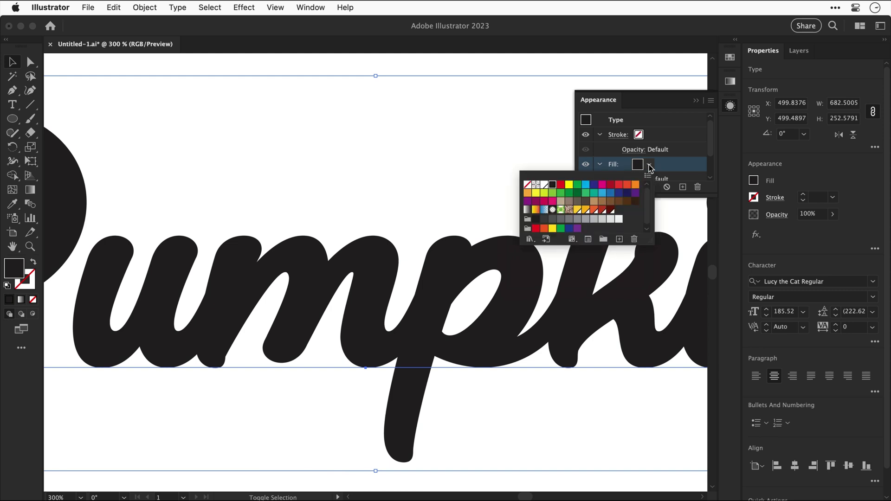
pyautogui.click(570, 185)
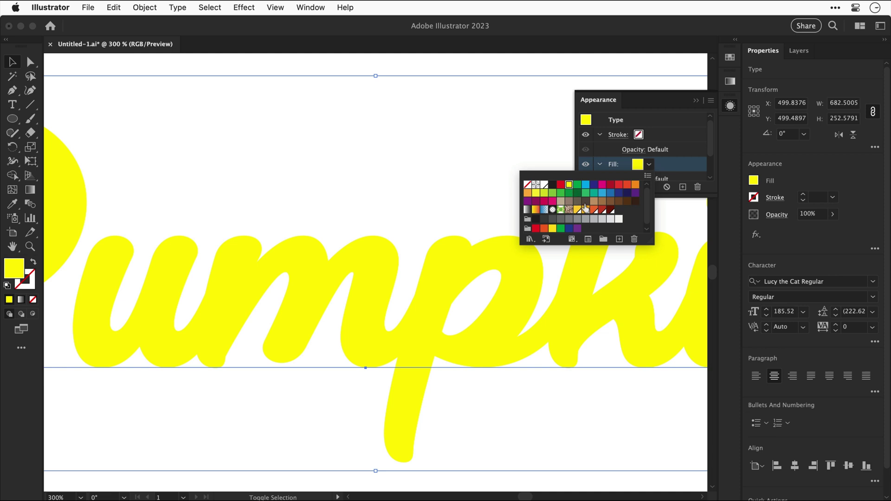
pyautogui.click(594, 220)
pyautogui.press('Escape')
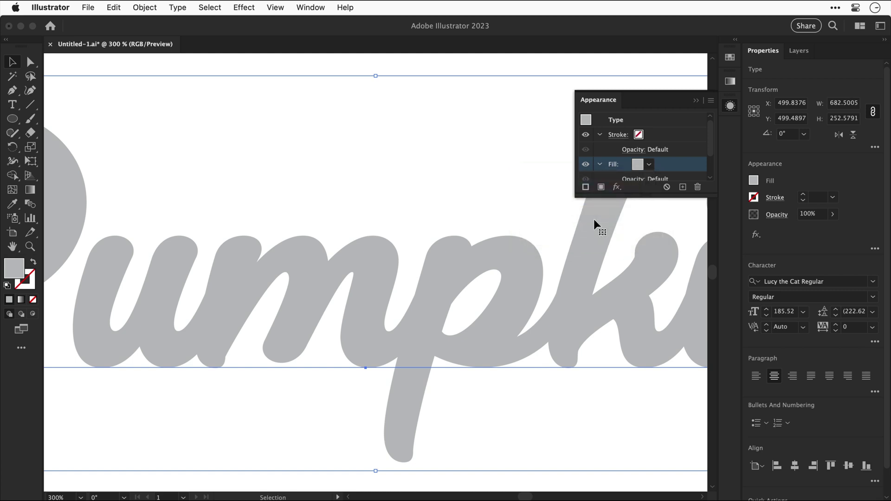
pyautogui.press('super+0')
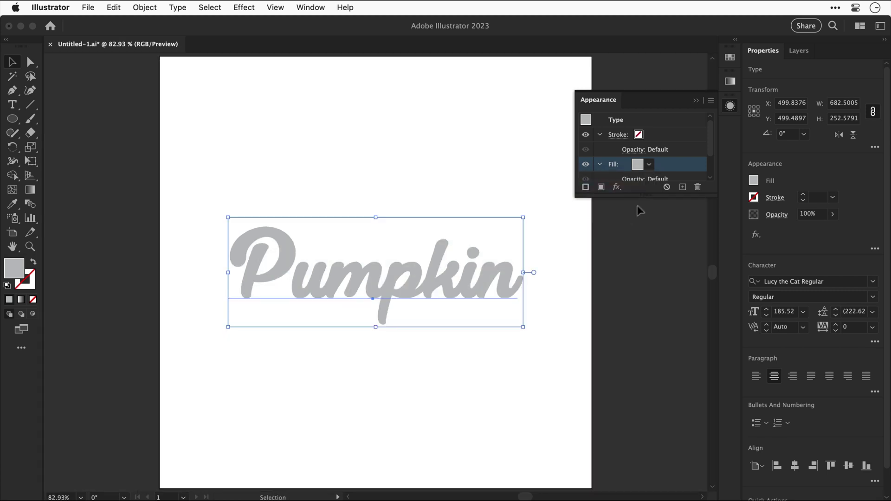
# Duplicate the grey fill and make the lower copy yellow-orange.
pyautogui.click(684, 188)
pyautogui.moveTo(711, 137); pyautogui.dragTo(712, 324)
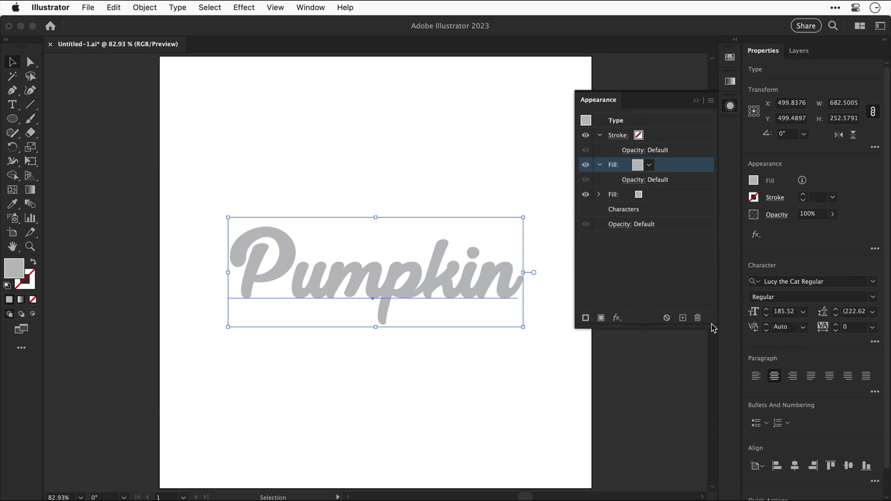
pyautogui.click(651, 198)
pyautogui.click(650, 196)
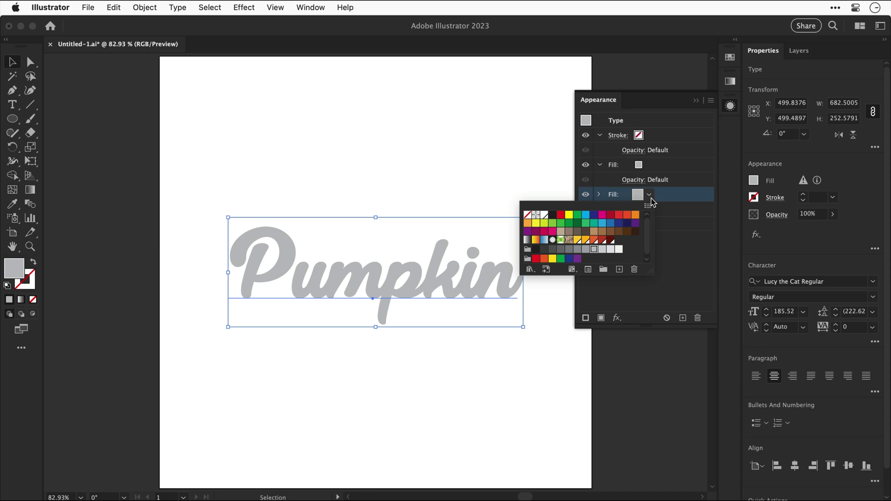
pyautogui.click(587, 241)
pyautogui.click(650, 198)
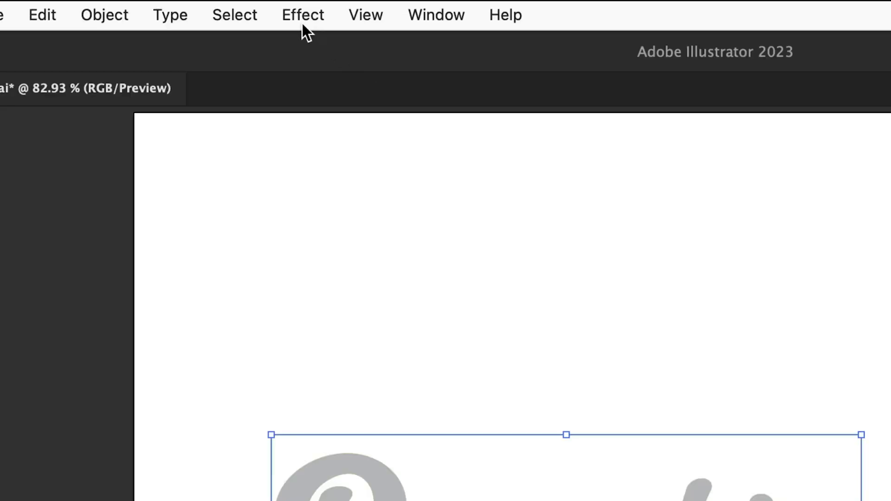
# Bring up the Distort & Transform effects for the yellow-orange fill.
pyautogui.click(244, 10)
pyautogui.click(302, 24)
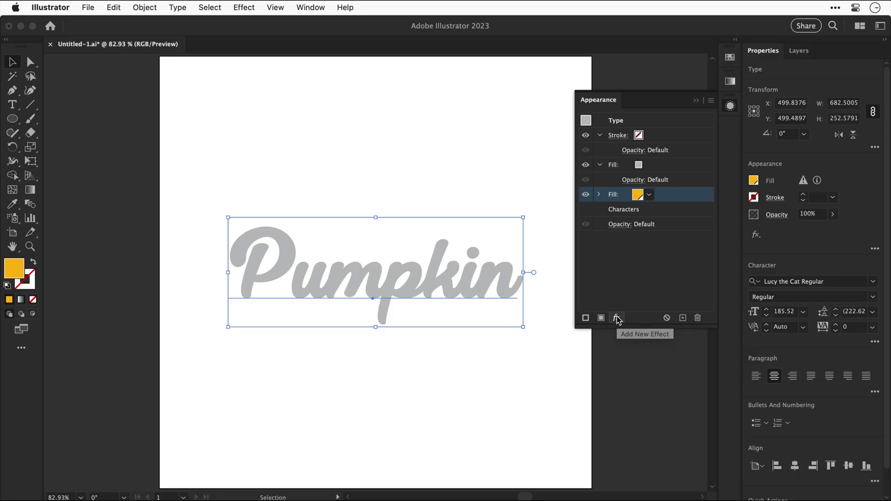
pyautogui.click(618, 319)
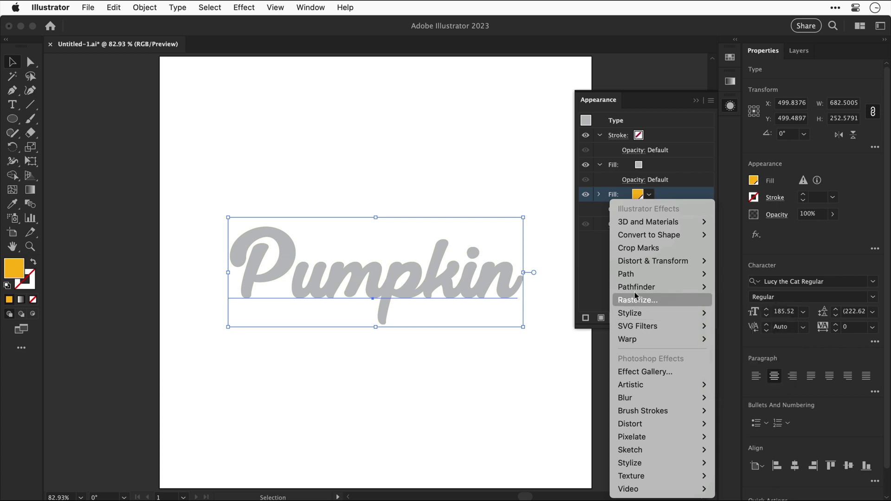
pyautogui.moveTo(659, 263)
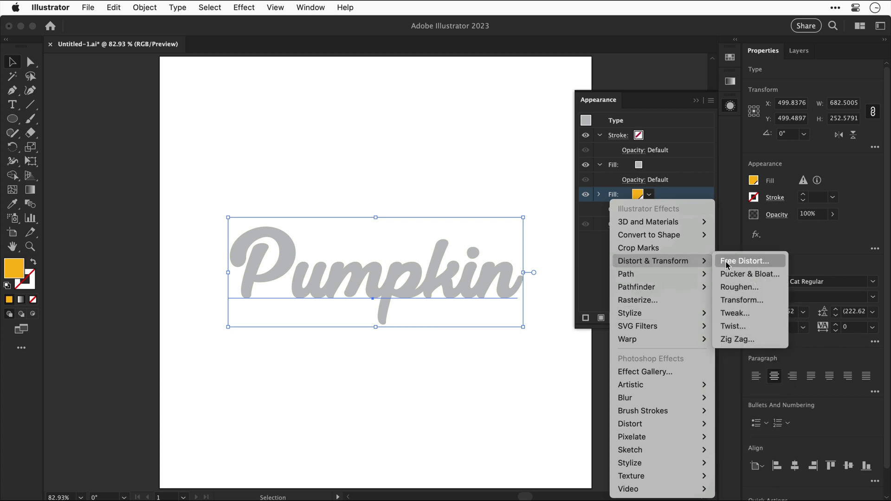
# Try Transform effect offsets and scaling, then reset scale to 100% and move to 0.
pyautogui.click(727, 300)
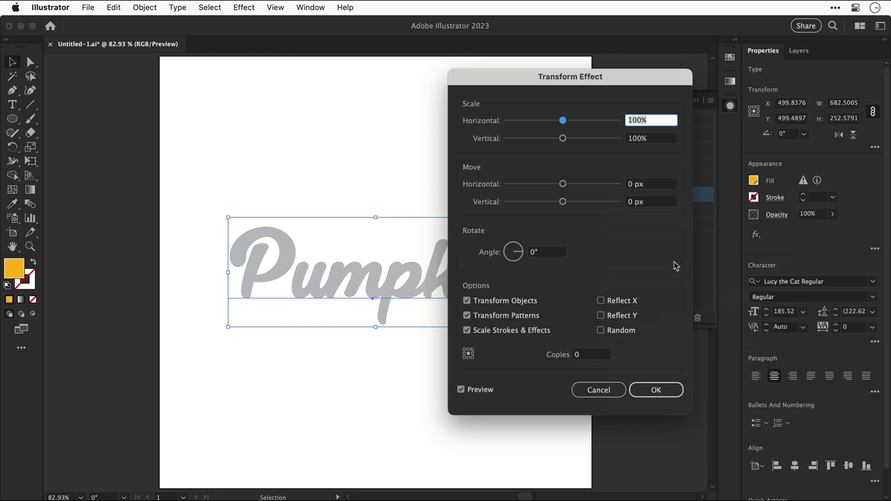
pyautogui.moveTo(563, 184); pyautogui.dragTo(575, 205)
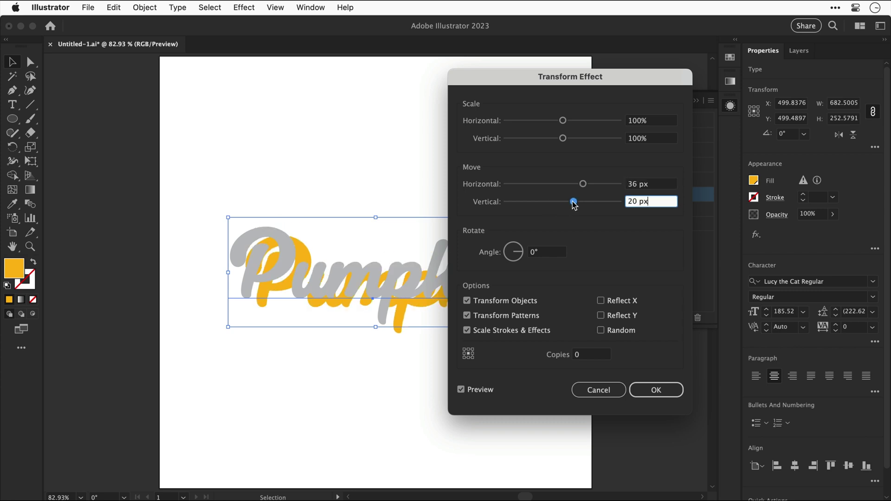
pyautogui.moveTo(563, 138); pyautogui.dragTo(586, 121)
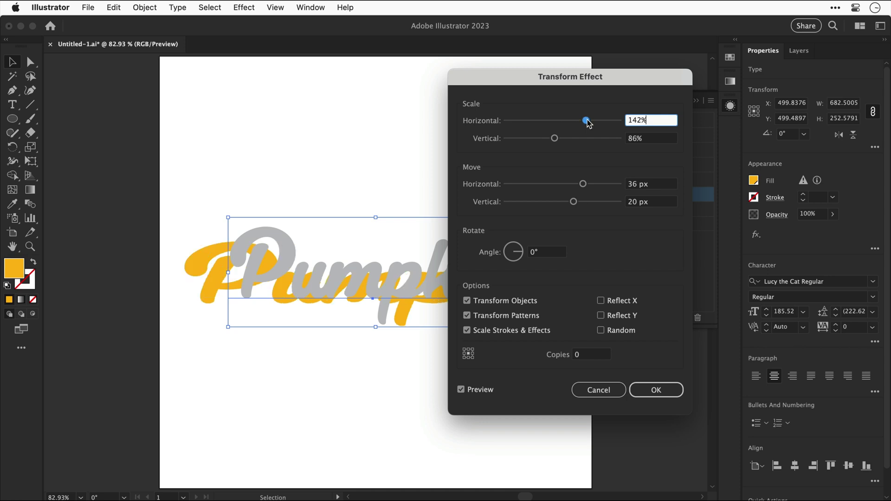
pyautogui.press('BackSpace')
pyautogui.press('BackSpace')
pyautogui.press('BackSpace')
pyautogui.press('BackSpace')
pyautogui.write('100')
pyautogui.press('Tab')
pyautogui.write('100')
pyautogui.press('Tab')
pyautogui.write('0')
pyautogui.press('Tab')
pyautogui.write('0')
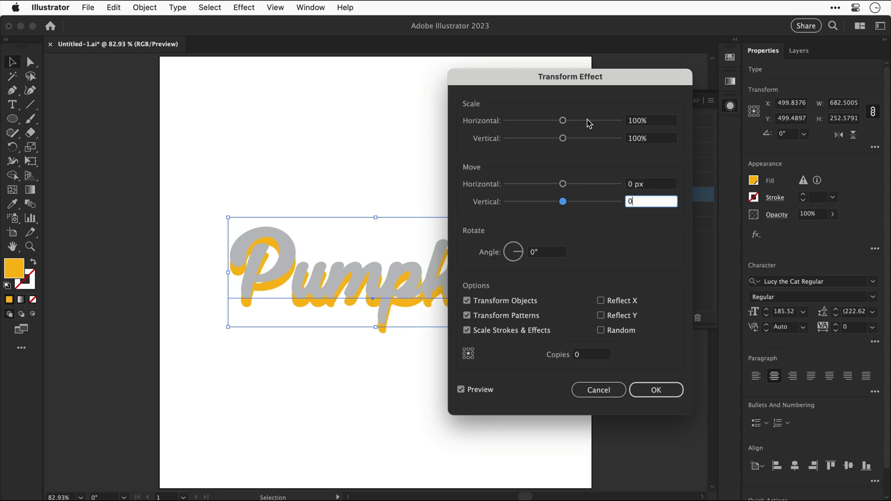
# Set the Transform move to 3 px horizontal and 3 px vertical and close the dialog.
pyautogui.click(646, 184)
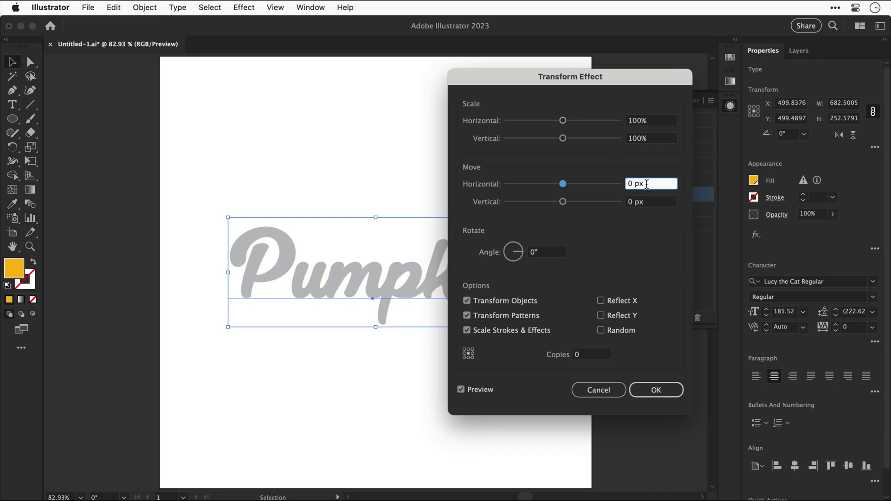
pyautogui.press('Up')
pyautogui.press('Up')
pyautogui.press('Up')
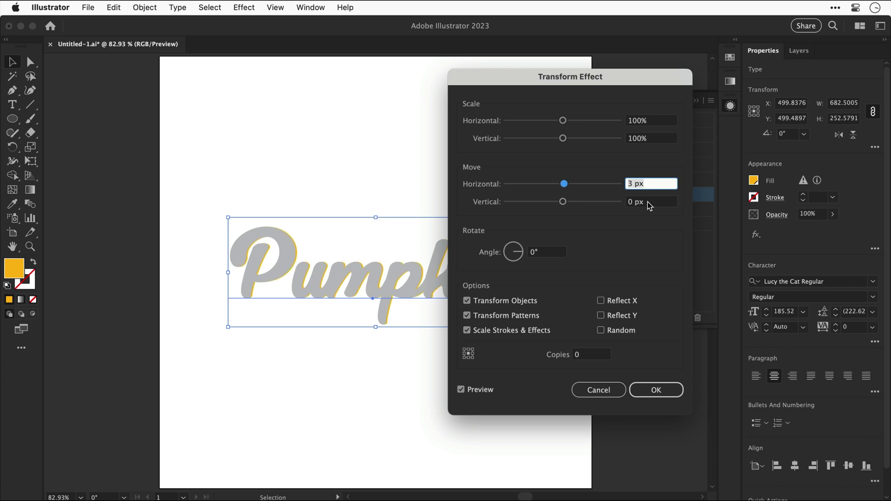
pyautogui.click(649, 205)
pyautogui.press('Up')
pyautogui.press('Up')
pyautogui.press('Up')
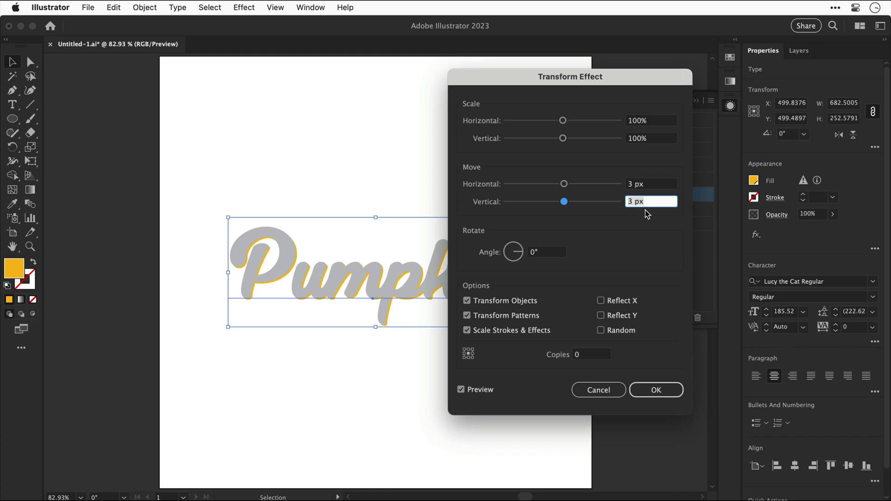
pyautogui.click(594, 351)
pyautogui.press('Up')
pyautogui.press('Up')
pyautogui.press('Up')
pyautogui.press('Up')
pyautogui.press('Up')
pyautogui.press('Up')
pyautogui.press('Up')
pyautogui.press('Up')
pyautogui.press('Up')
pyautogui.press('Up')
pyautogui.press('Up')
pyautogui.press('Up')
pyautogui.press('Up')
pyautogui.press('Up')
pyautogui.press('Up')
pyautogui.press('Up')
pyautogui.press('Up')
pyautogui.press('Up')
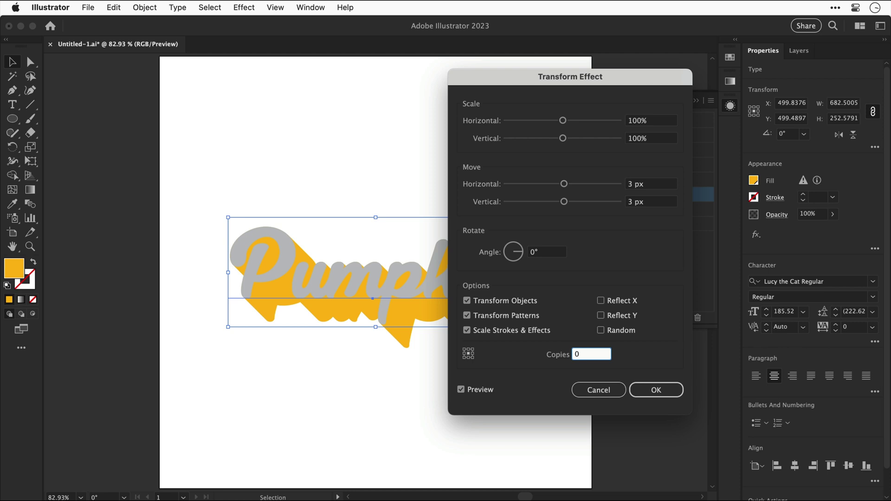
pyautogui.press('Escape')
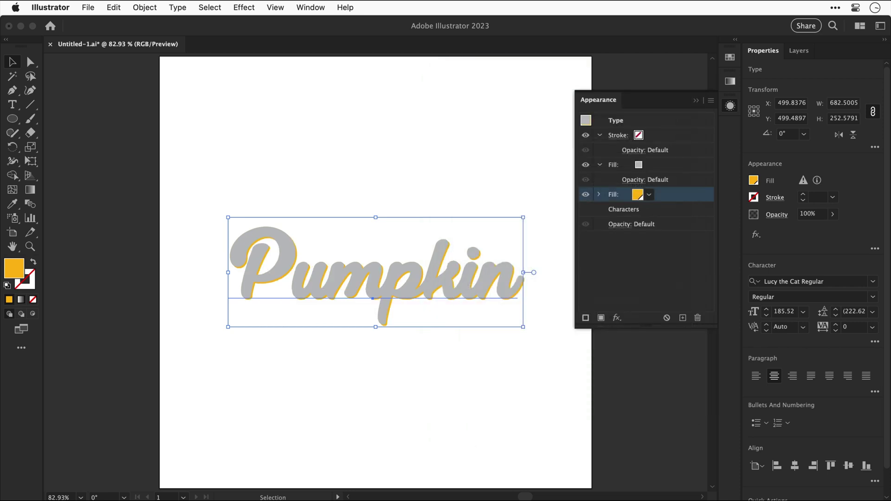
# Duplicate the offset orange fill and change the new copy to a lighter yellow.
pyautogui.click(667, 318)
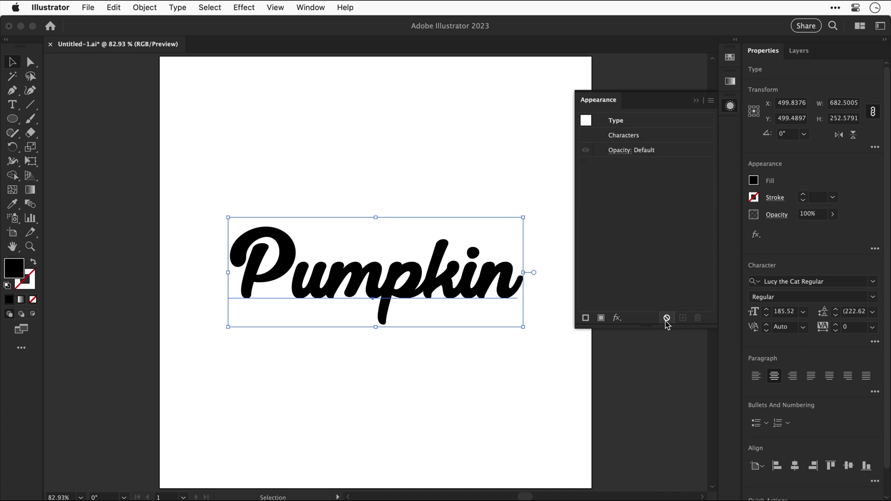
pyautogui.press('super+z')
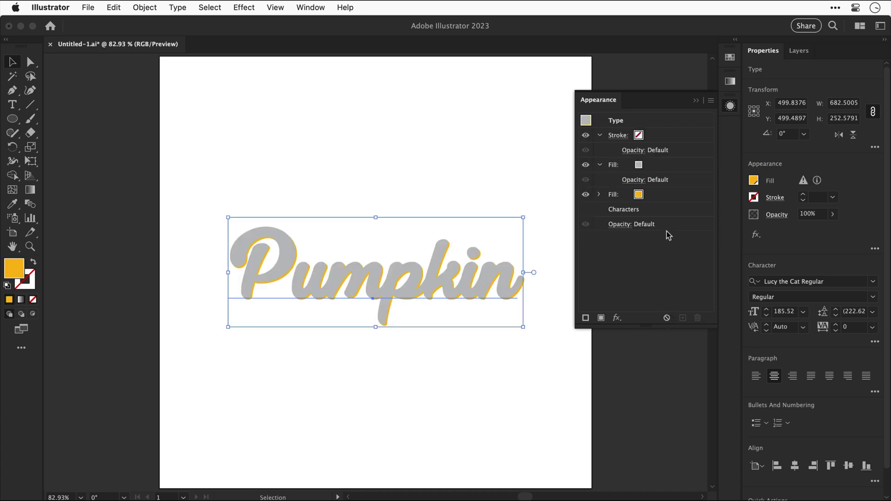
pyautogui.click(666, 197)
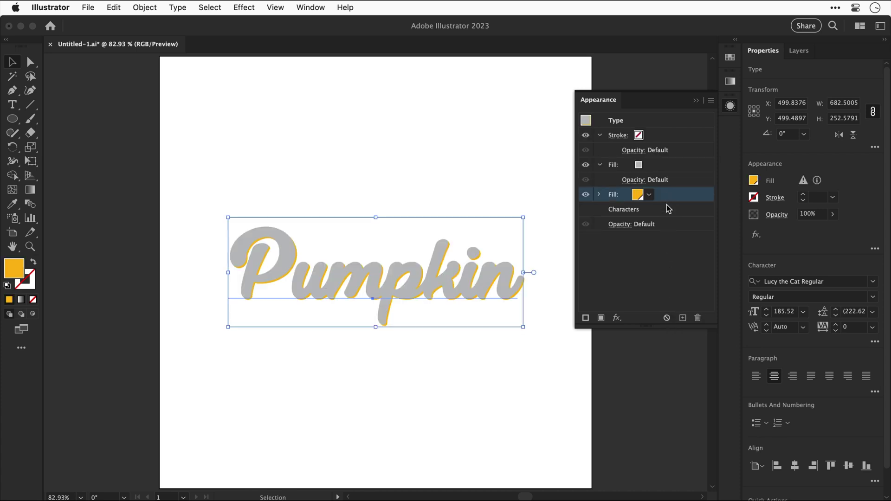
pyautogui.click(683, 319)
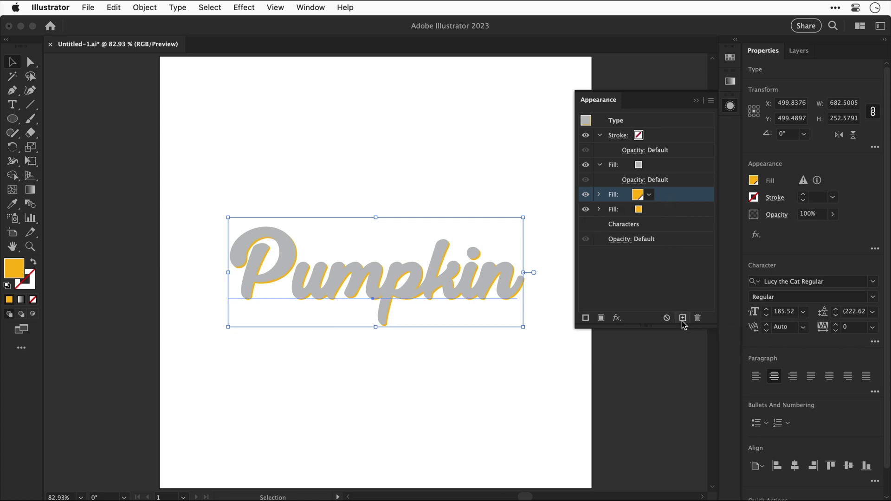
pyautogui.click(659, 210)
pyautogui.click(650, 210)
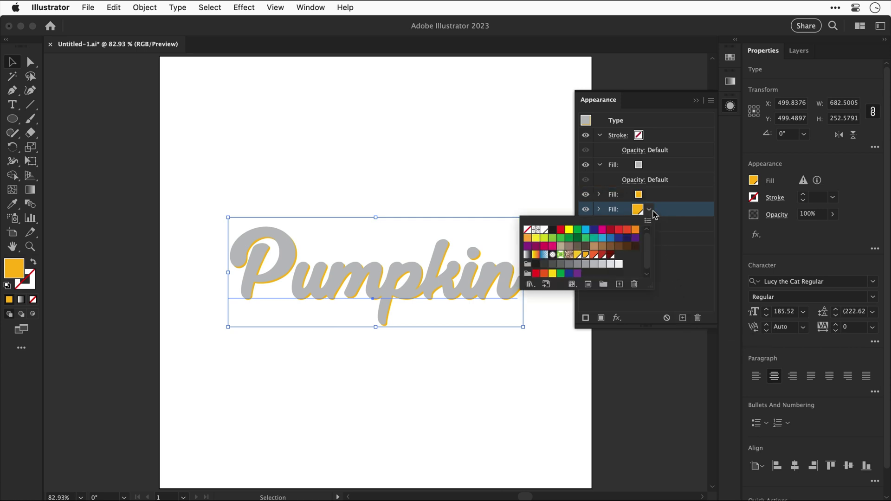
pyautogui.click(578, 256)
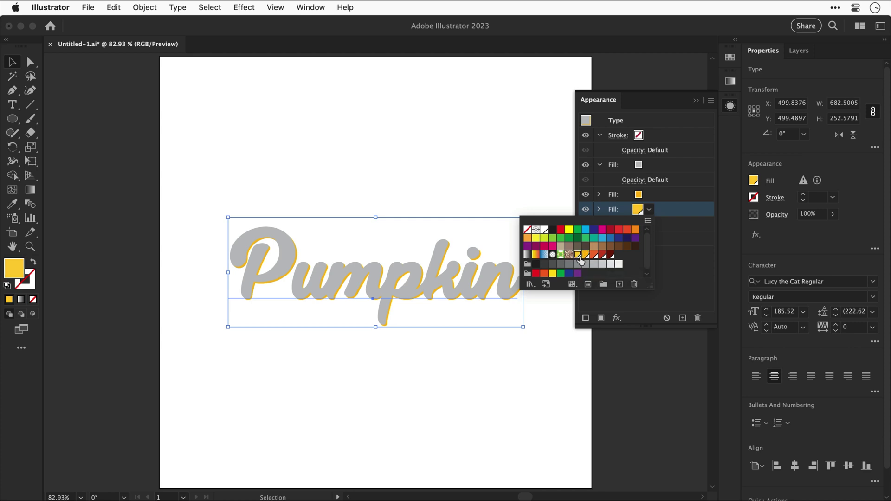
pyautogui.click(599, 209)
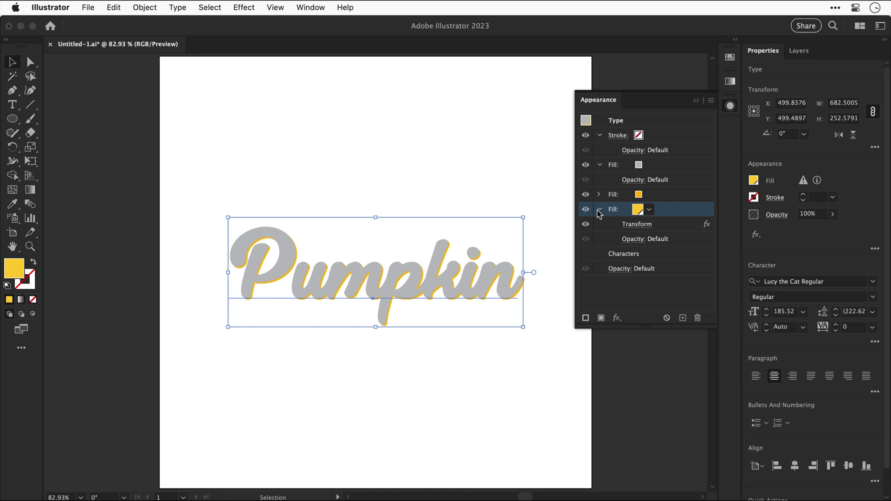
# Add a 7 px Offset Path effect to the lighter yellow fill.
pyautogui.click(616, 319)
pyautogui.moveTo(615, 320)
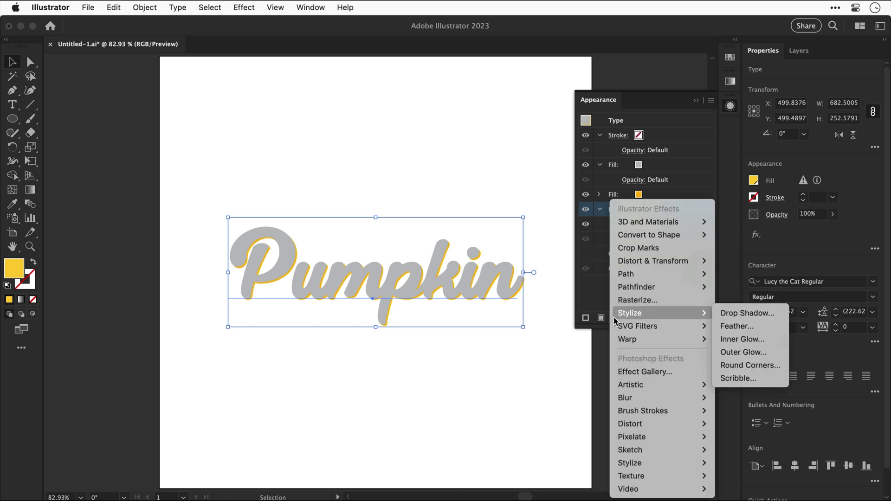
pyautogui.moveTo(657, 278)
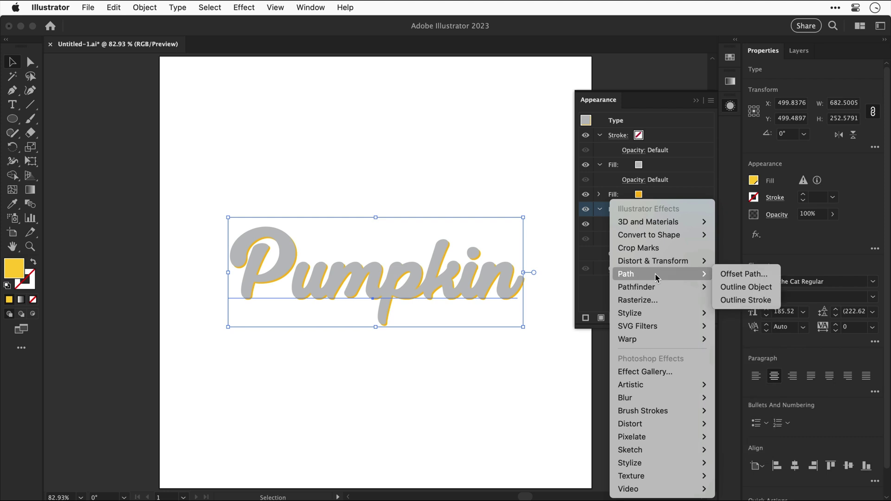
pyautogui.click(725, 277)
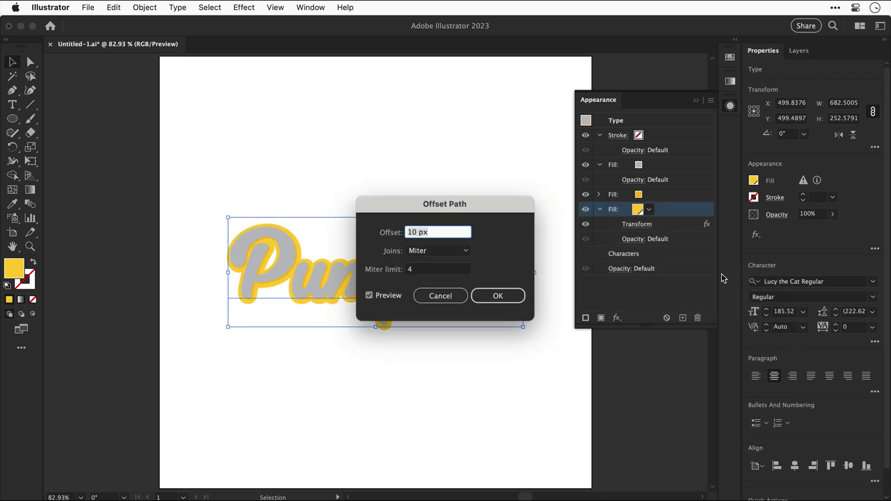
pyautogui.hotkey('shift', 'Up')
pyautogui.hotkey('shift', 'Up')
pyautogui.hotkey('shift', 'Up')
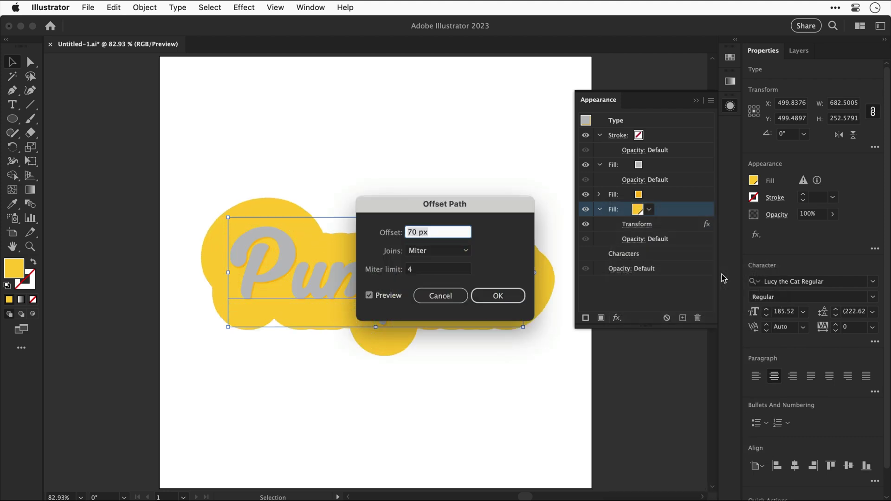
pyautogui.hotkey('shift', 'Down')
pyautogui.hotkey('shift', 'Down')
pyautogui.hotkey('shift', 'Down')
pyautogui.hotkey('shift', 'Down')
pyautogui.hotkey('shift', 'Down')
pyautogui.hotkey('shift', 'Down')
pyautogui.hotkey('shift', 'Up')
pyautogui.hotkey('shift', 'Up')
pyautogui.hotkey('shift', 'Up')
pyautogui.hotkey('shift', 'Up')
pyautogui.press('Down')
pyautogui.press('Down')
pyautogui.press('Down')
pyautogui.press('Down')
pyautogui.press('Up')
pyautogui.press('Up')
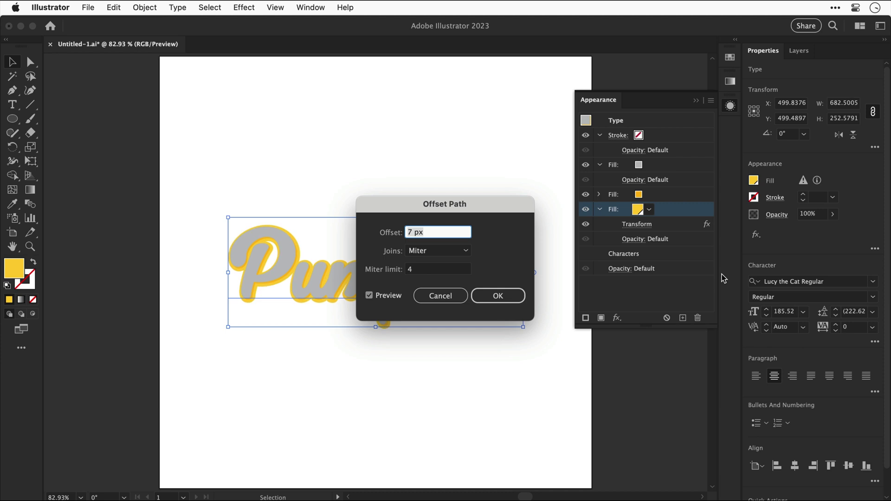
pyautogui.press('Down')
pyautogui.press('Return')
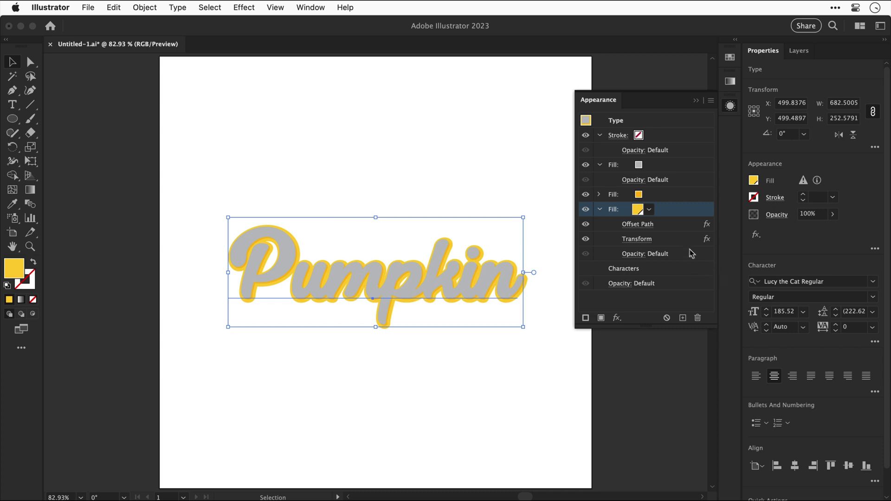
# Delete the Transform effect from the yellow outline fill and zoom to 200%.
pyautogui.click(675, 239)
pyautogui.moveTo(675, 238); pyautogui.dragTo(673, 218)
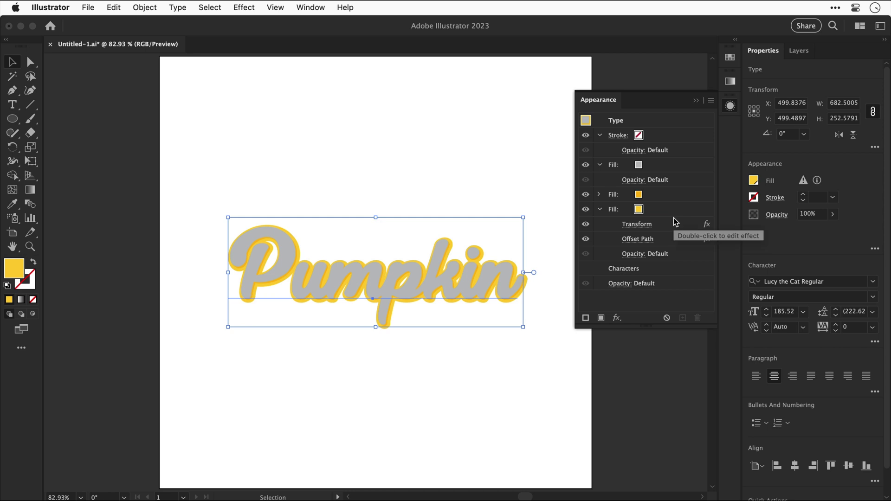
pyautogui.click(673, 211)
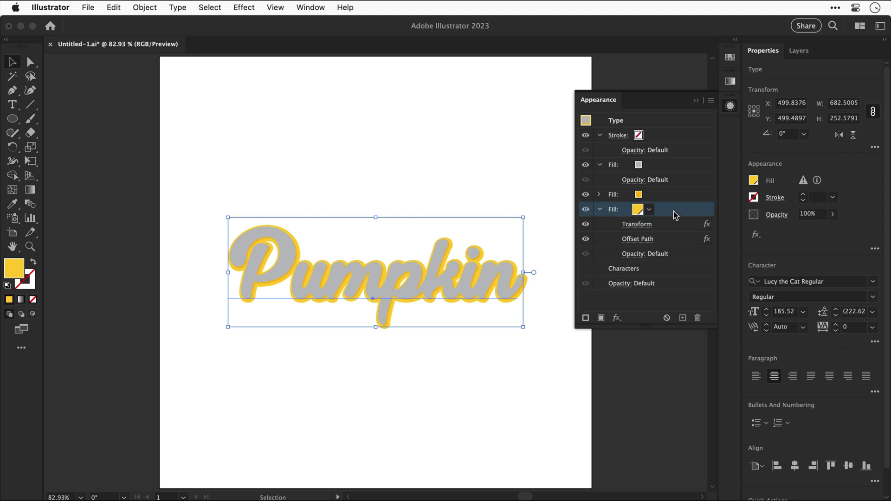
pyautogui.moveTo(673, 211); pyautogui.dragTo(673, 188)
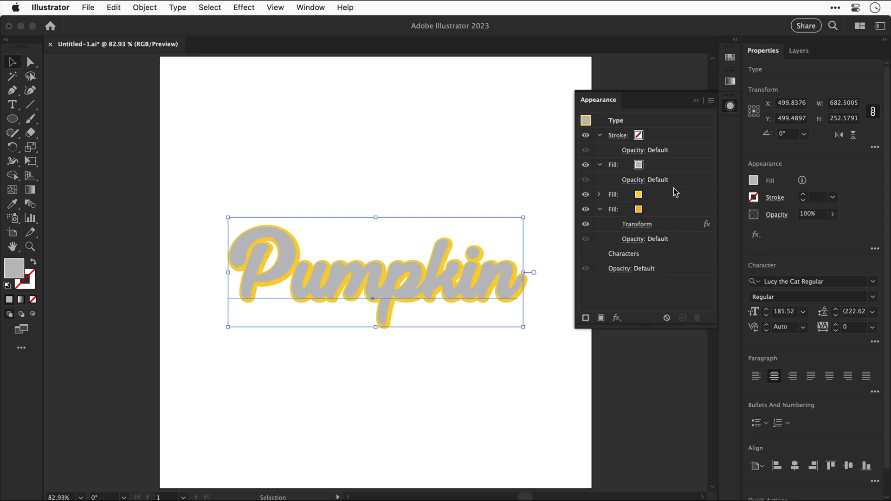
pyautogui.press('super+z')
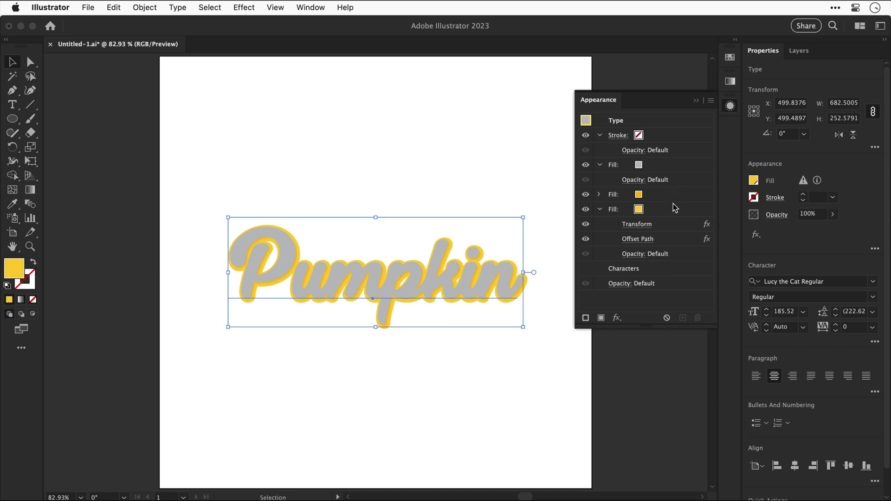
pyautogui.click(673, 224)
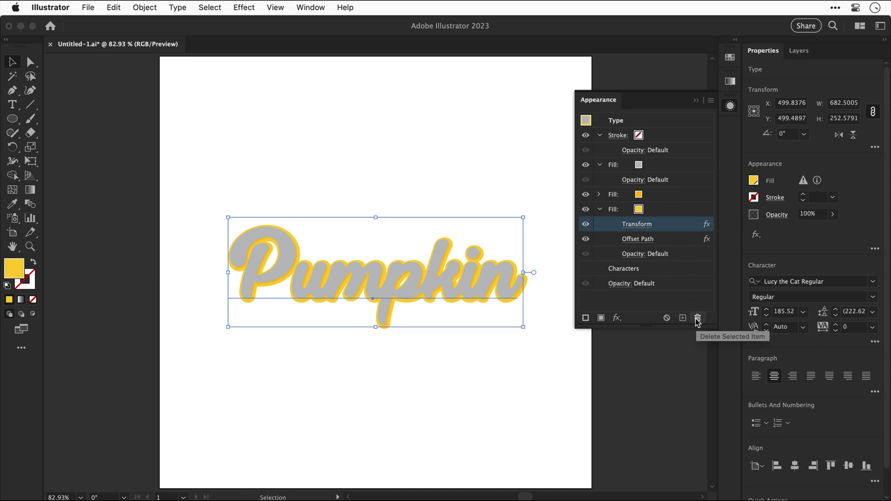
pyautogui.click(698, 319)
pyautogui.press('super+equal')
pyautogui.press('super+equal')
pyautogui.press('super+equal')
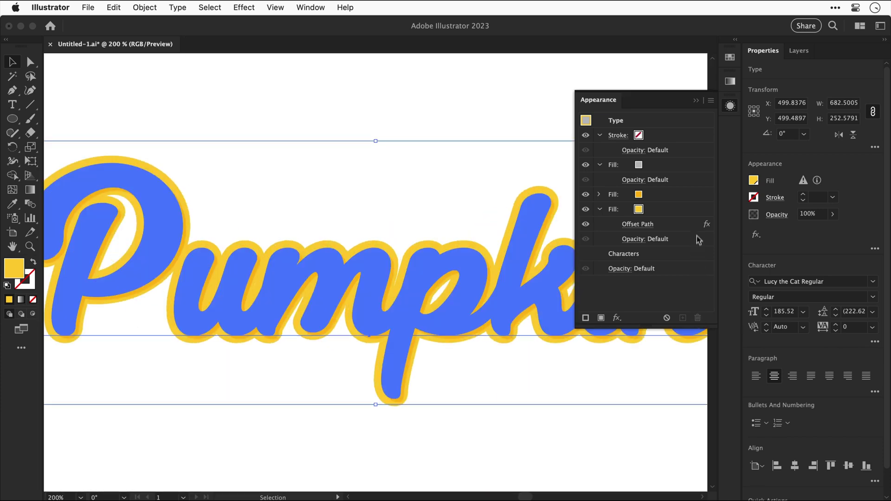
pyautogui.click(697, 210)
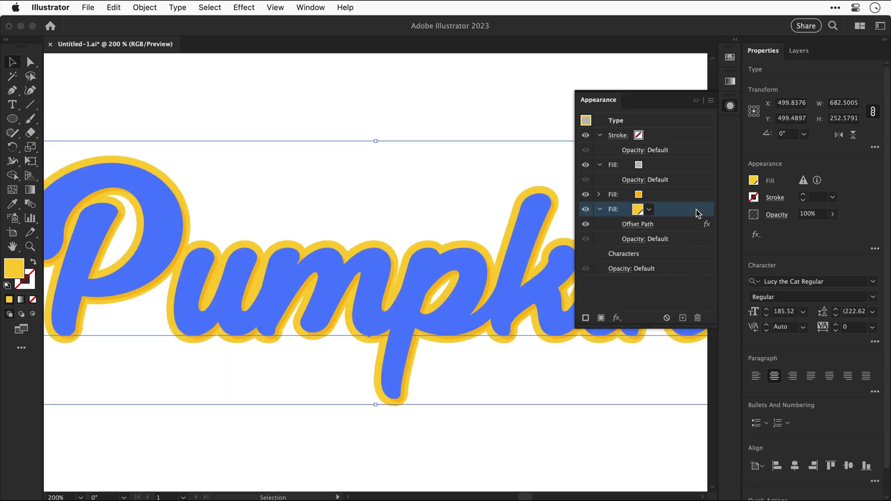
# Add a Drop Shadow to the outer yellow fill and adjust its X and Y offsets.
pyautogui.click(612, 314)
pyautogui.moveTo(612, 314)
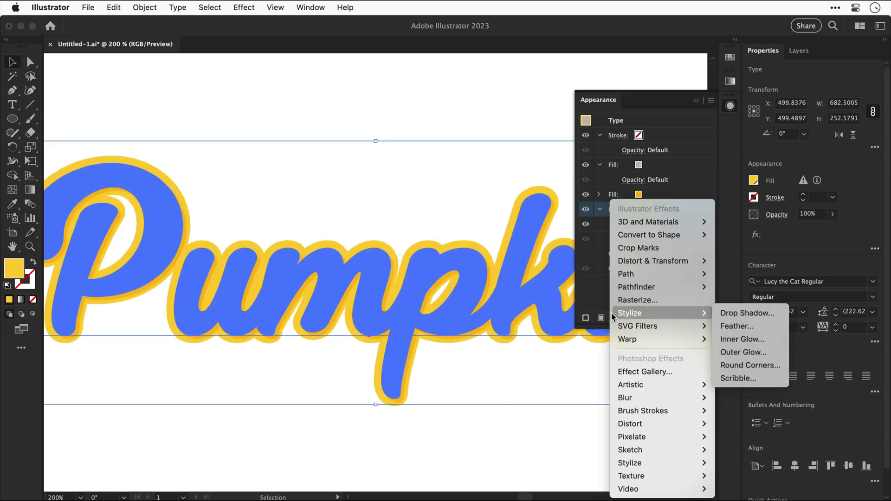
pyautogui.click(727, 314)
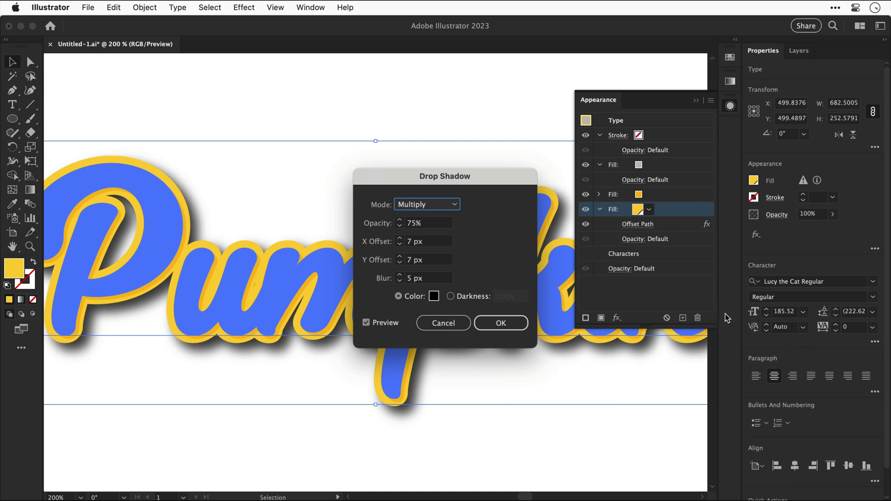
pyautogui.click(400, 247)
pyautogui.click(401, 247)
pyautogui.click(400, 247)
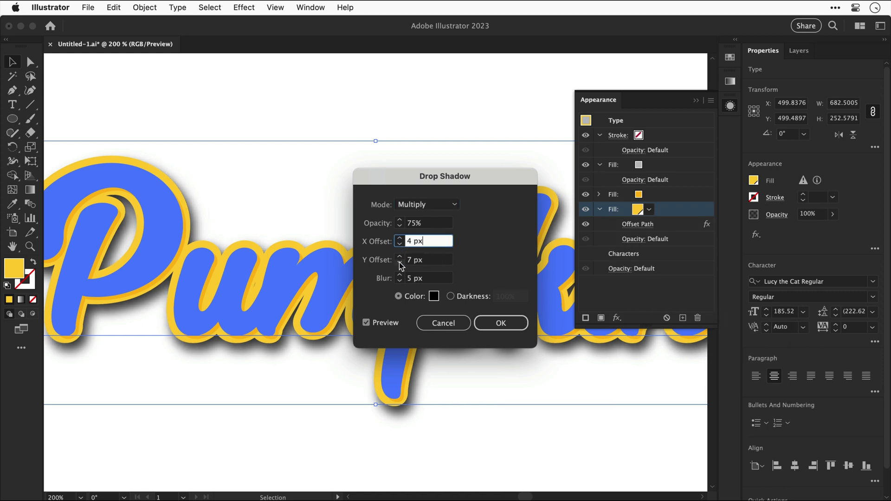
pyautogui.click(400, 264)
pyautogui.click(400, 264)
pyautogui.click(400, 264)
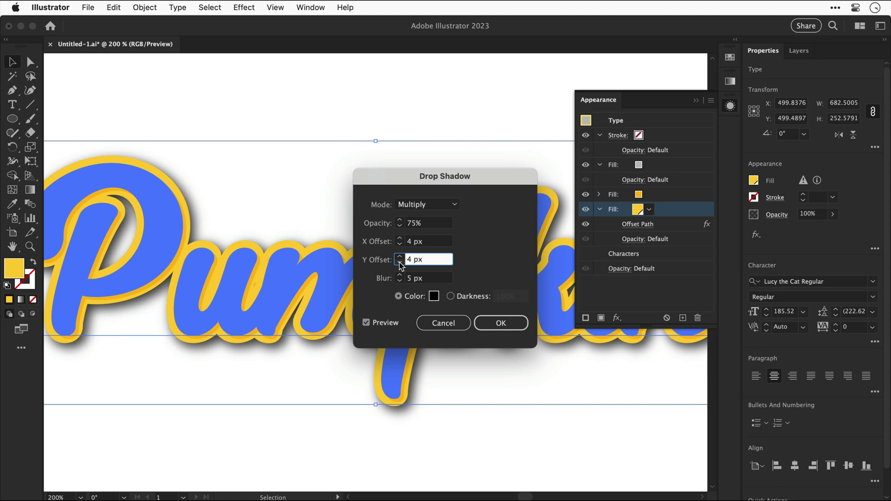
pyautogui.click(418, 241)
pyautogui.write('0')
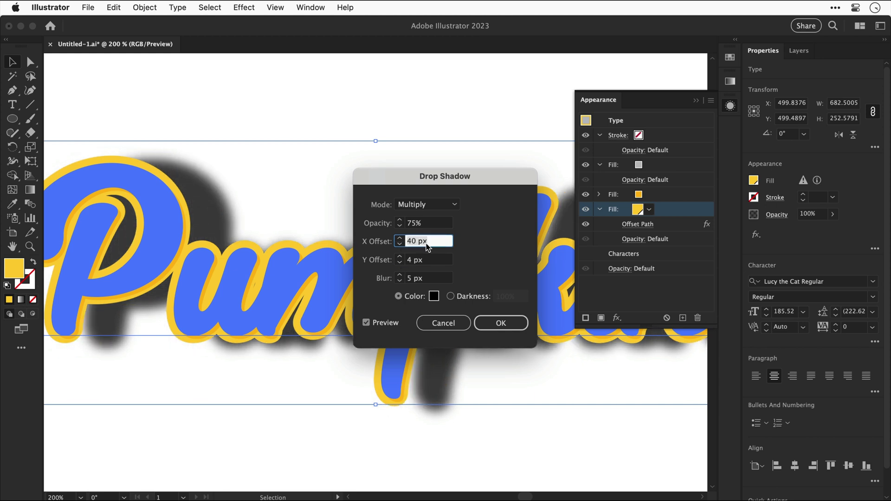
pyautogui.write('4')
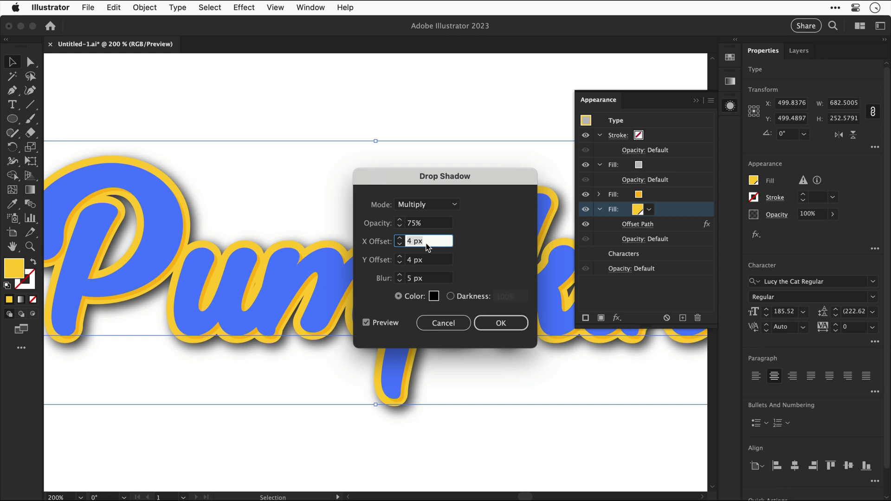
pyautogui.click(428, 263)
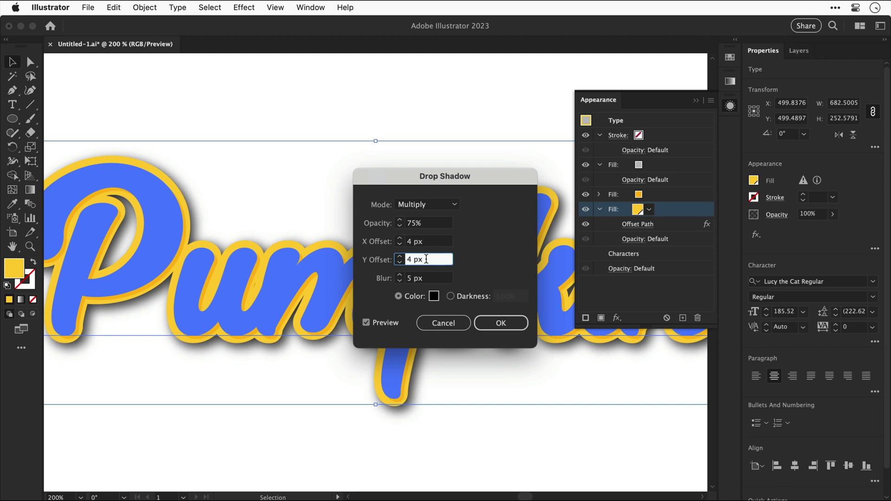
pyautogui.write('0')
pyautogui.write('01')
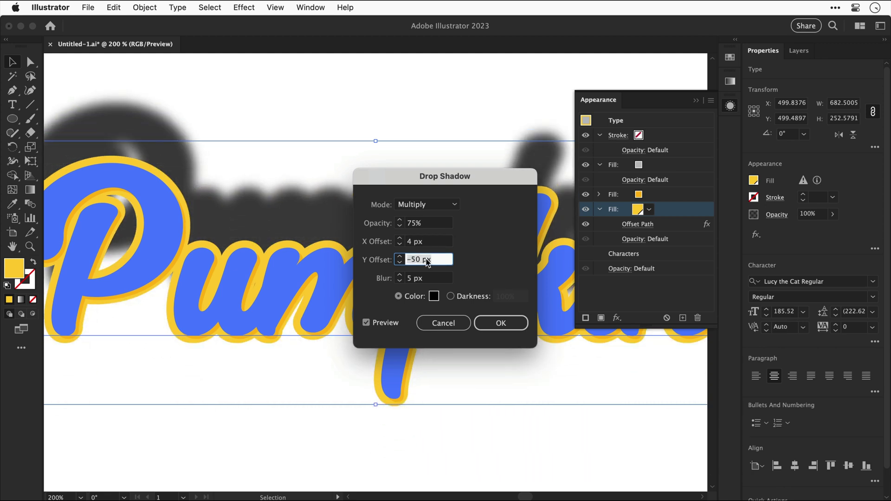
pyautogui.write('4')
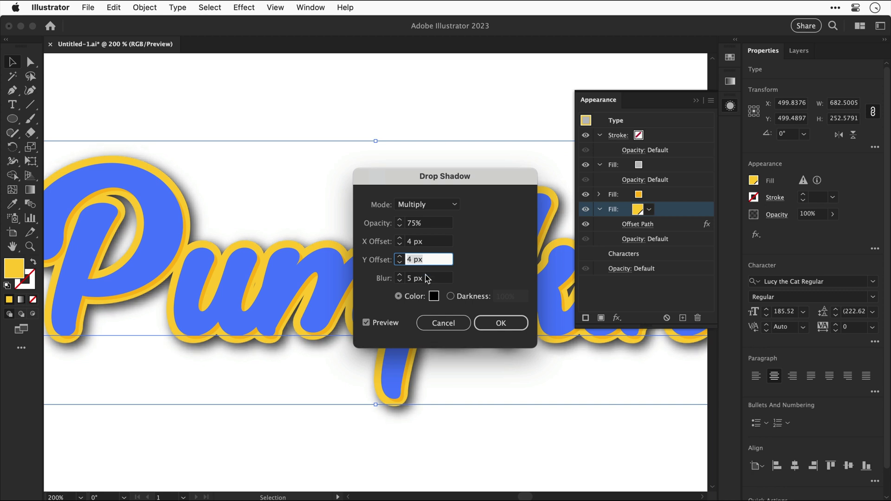
# Set the shadow blur to 2 px, X/Y offsets to 2 px and opacity to 50%.
pyautogui.click(428, 278)
pyautogui.write('2')
pyautogui.press('Down')
pyautogui.press('Down')
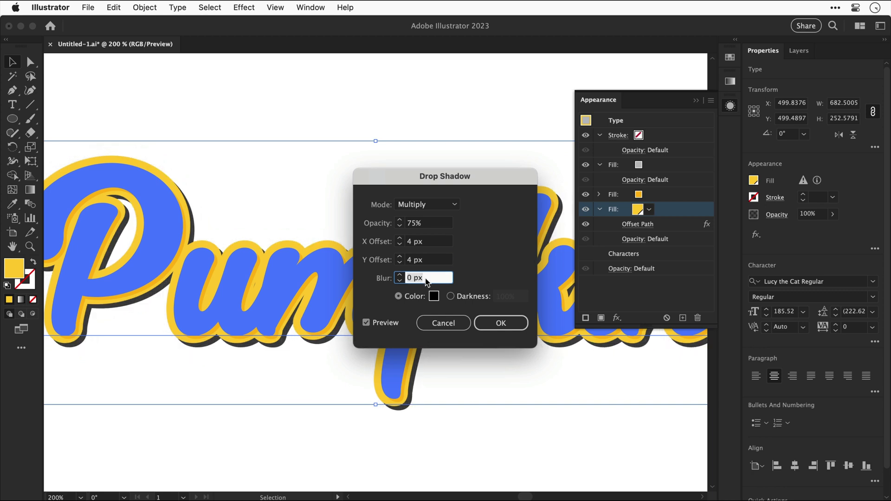
pyautogui.press('Up')
pyautogui.press('Up')
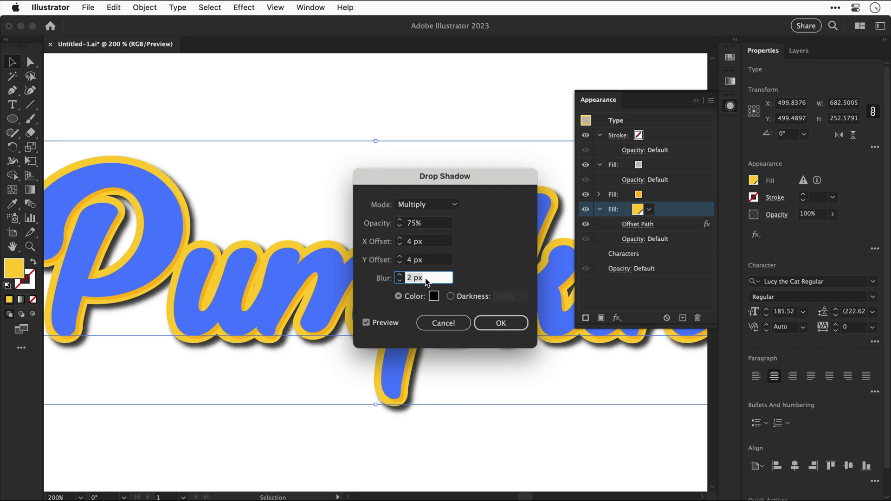
pyautogui.click(399, 263)
pyautogui.click(400, 263)
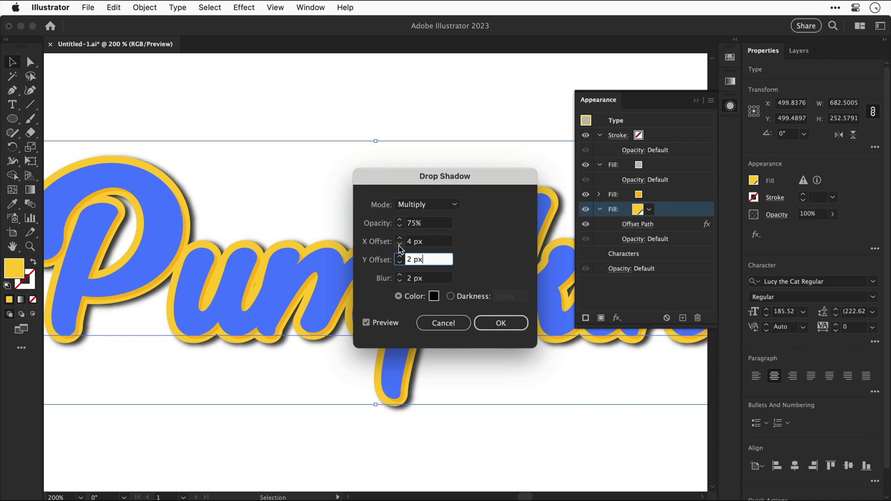
pyautogui.click(399, 244)
pyautogui.click(399, 245)
pyautogui.doubleClick(416, 223)
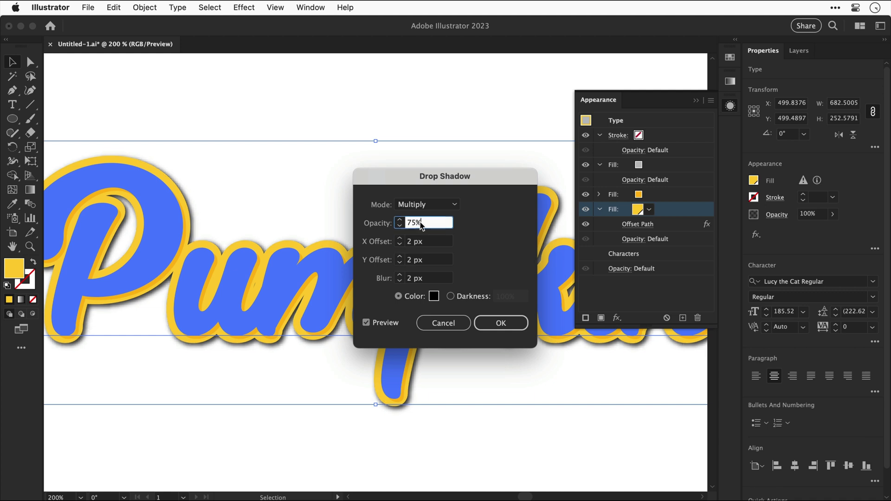
pyautogui.write('60')
pyautogui.hotkey('shift', 'Down')
pyautogui.hotkey('shift', 'Down')
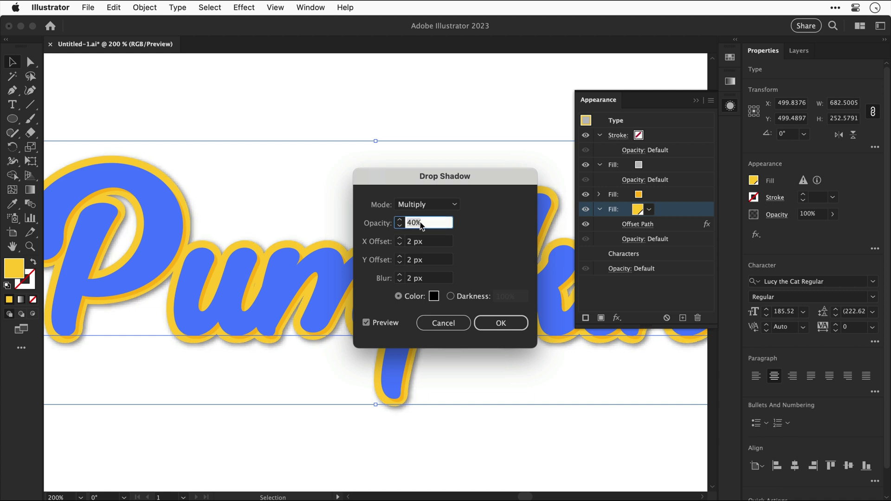
pyautogui.hotkey('shift', 'Down')
pyautogui.hotkey('shift', 'Down')
pyautogui.hotkey('shift', 'Up')
pyautogui.hotkey('shift', 'Up')
pyautogui.hotkey('shift', 'Up')
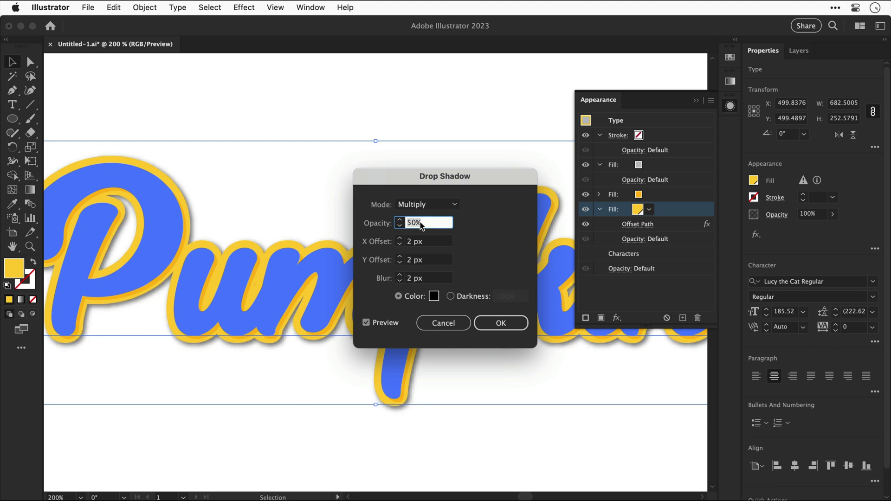
pyautogui.click(434, 296)
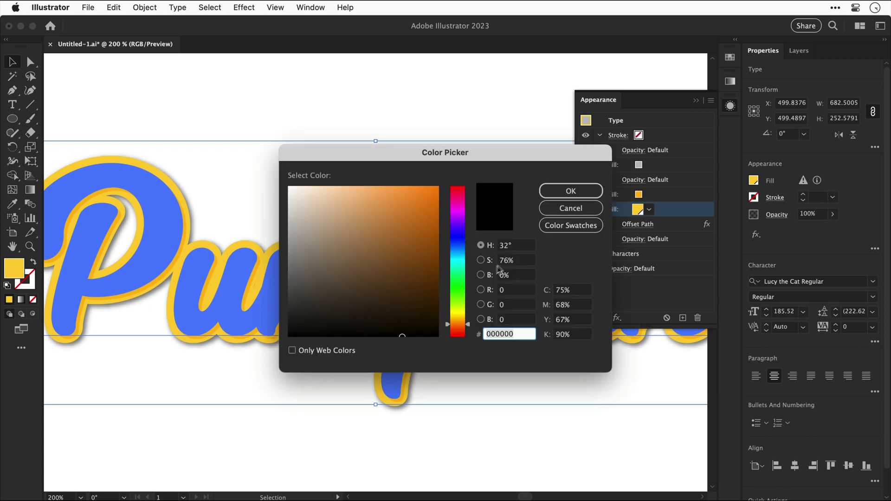
# Choose the dark red swatch R=114 G=22 B=7 as shadow colour and apply the Drop Shadow.
pyautogui.click(568, 227)
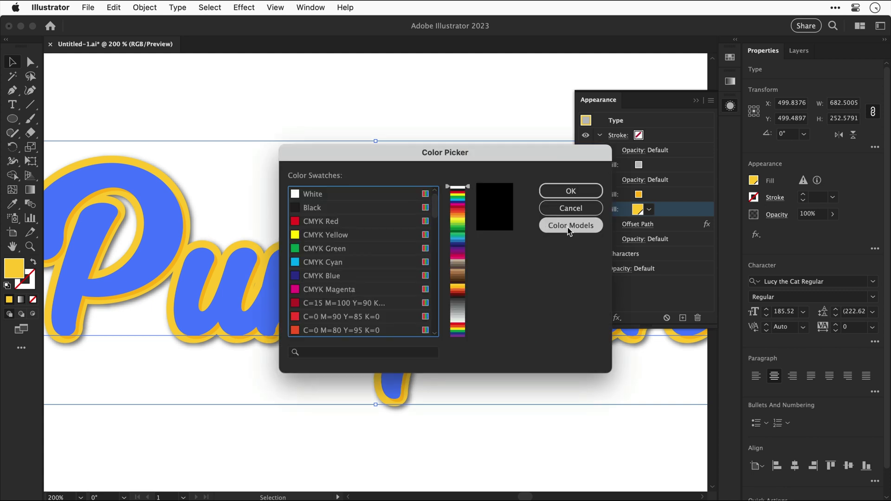
pyautogui.moveTo(435, 203); pyautogui.dragTo(436, 290)
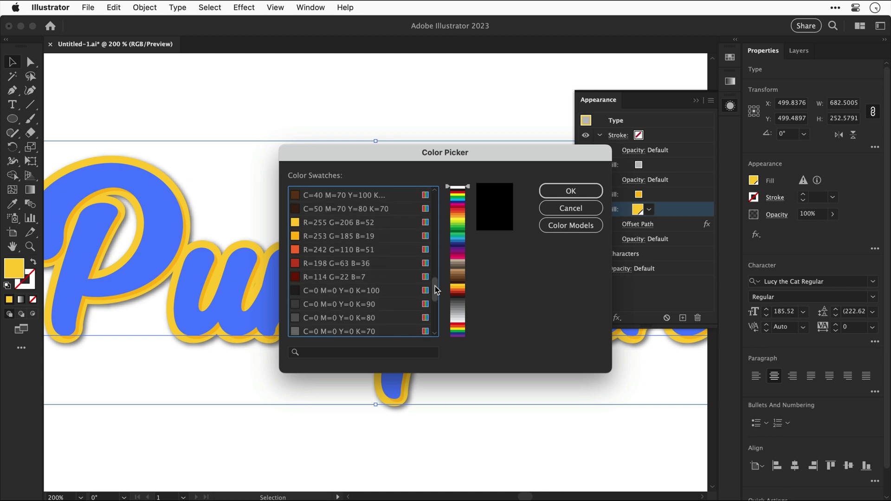
pyautogui.click(412, 277)
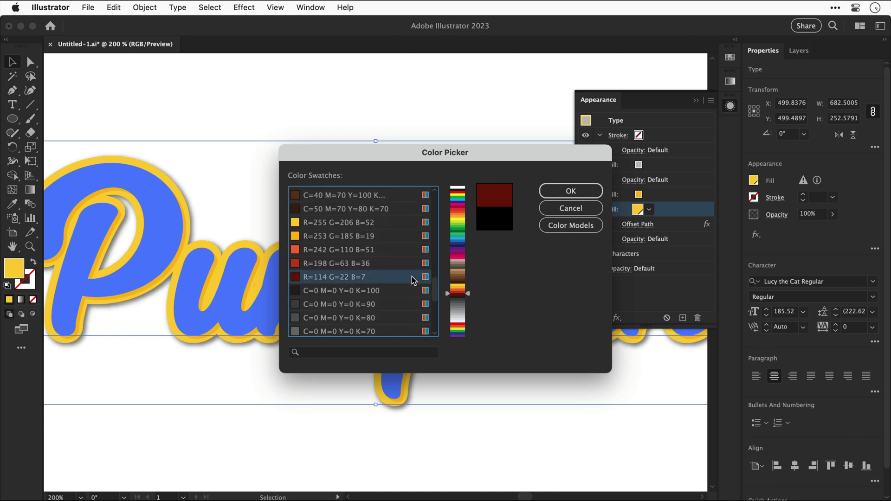
pyautogui.press('Return')
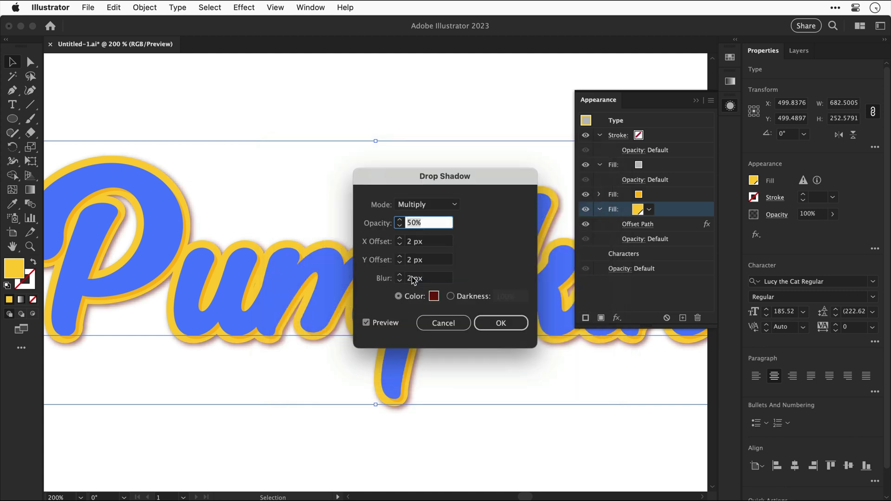
pyautogui.click(450, 297)
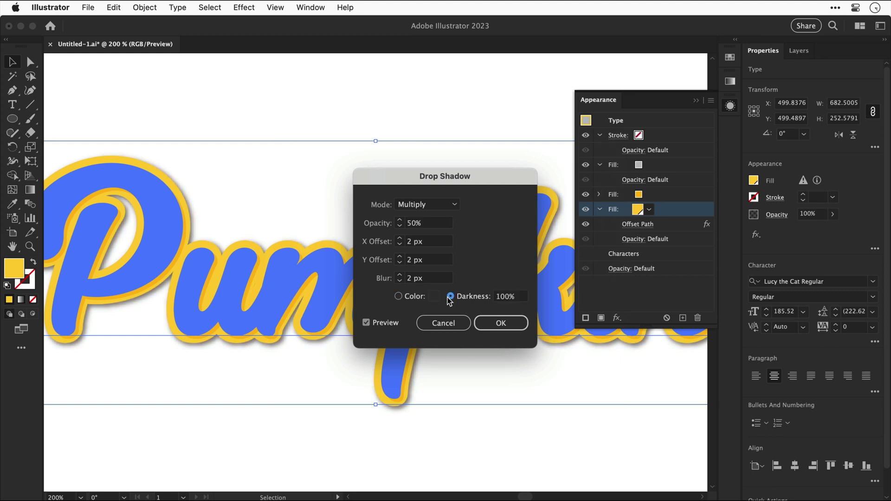
pyautogui.click(399, 296)
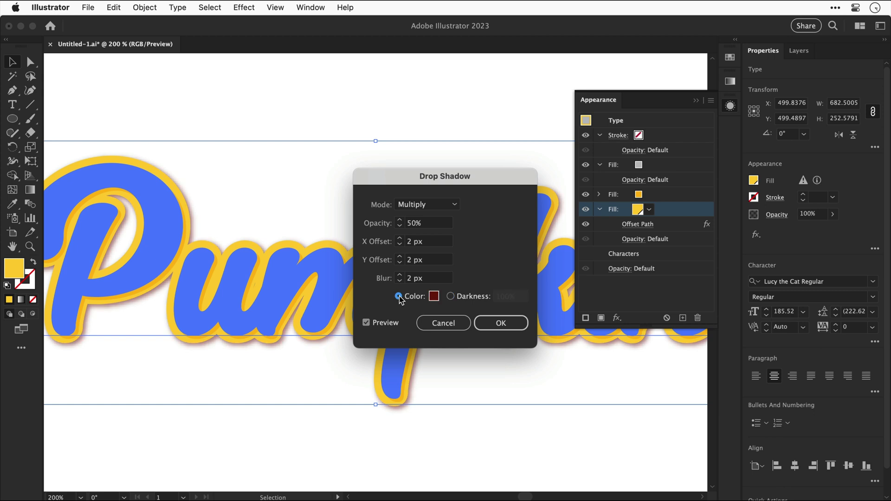
pyautogui.press('Return')
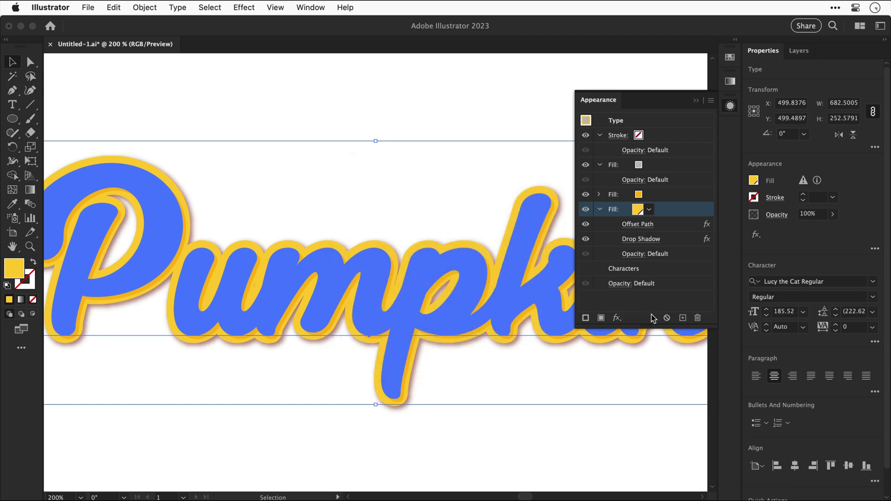
# Duplicate the yellow outline fill and make the new copy orange-red.
pyautogui.click(682, 318)
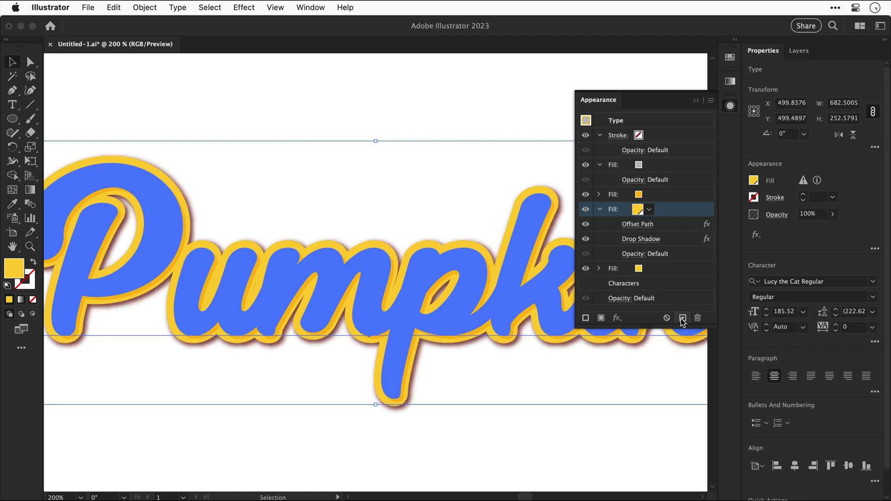
pyautogui.click(599, 269)
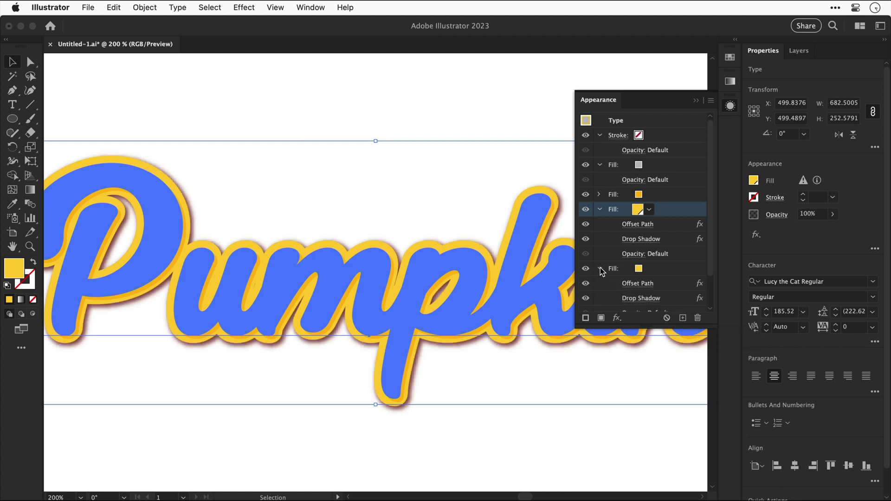
pyautogui.click(649, 271)
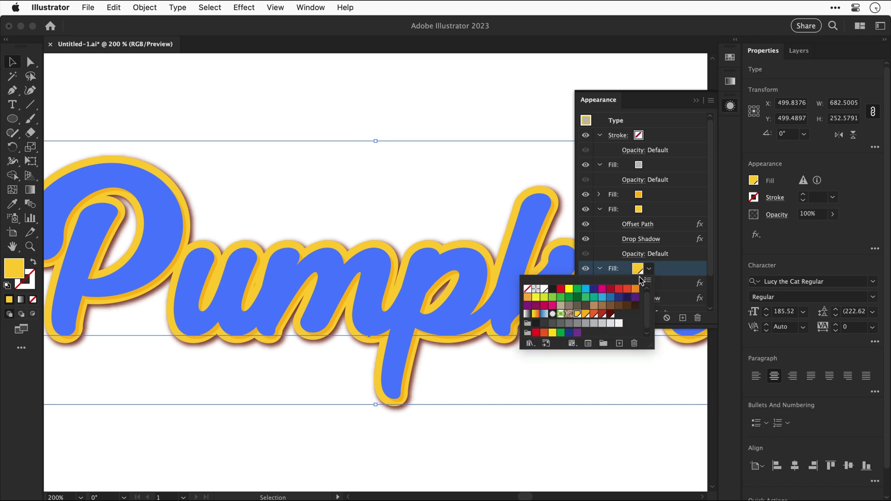
pyautogui.click(595, 316)
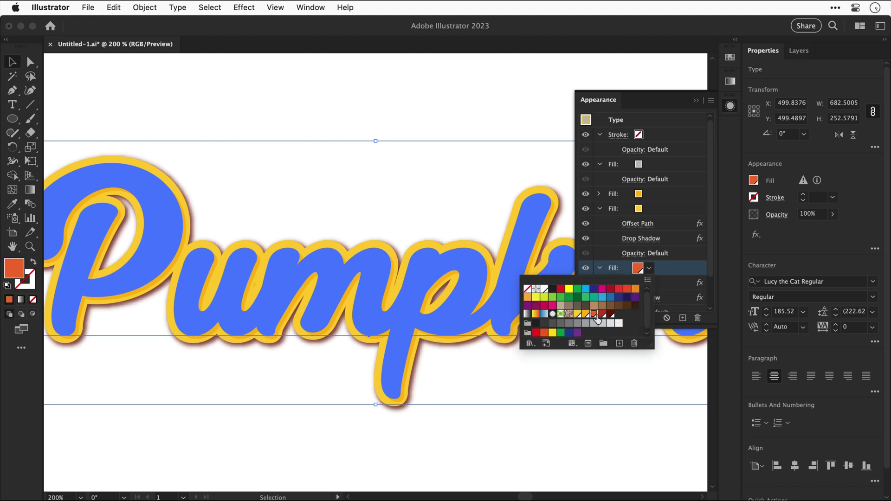
pyautogui.click(676, 277)
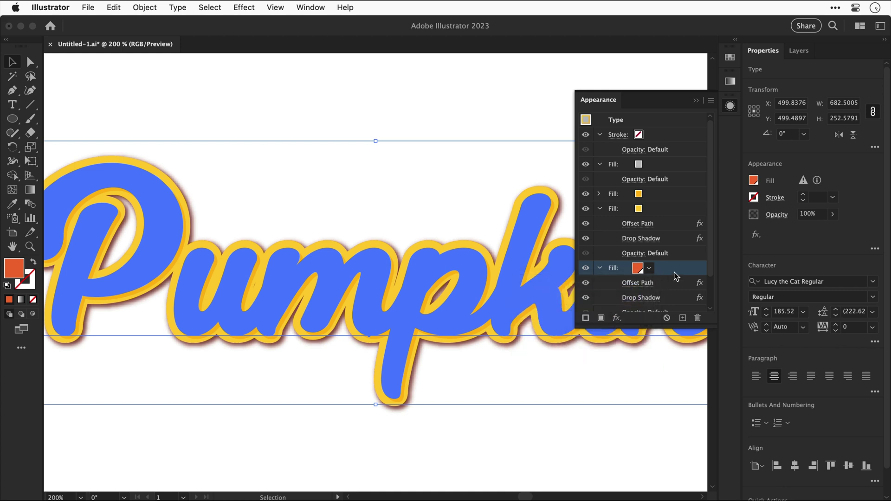
# Remove the new fill's Drop Shadow and set its Offset Path to 14 px.
pyautogui.click(677, 300)
pyautogui.click(698, 319)
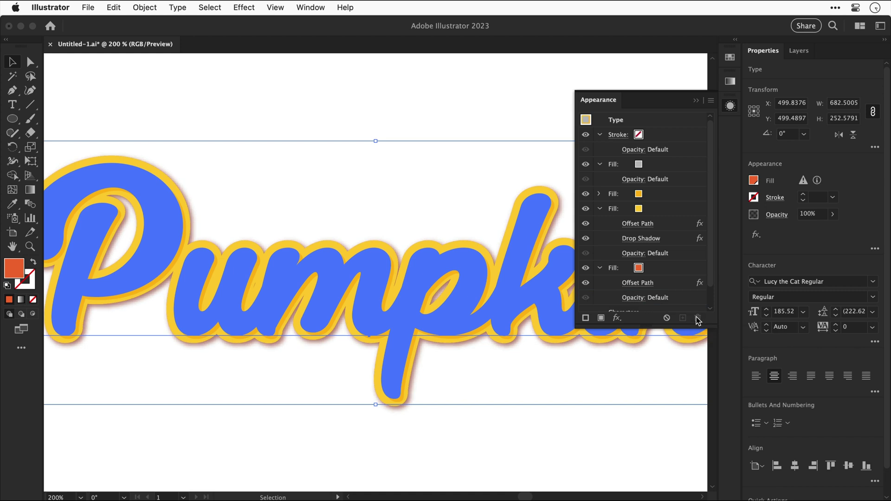
pyautogui.click(647, 284)
pyautogui.press('Up')
pyautogui.press('Up')
pyautogui.press('Up')
pyautogui.press('Up')
pyautogui.press('Up')
pyautogui.press('Up')
pyautogui.press('Up')
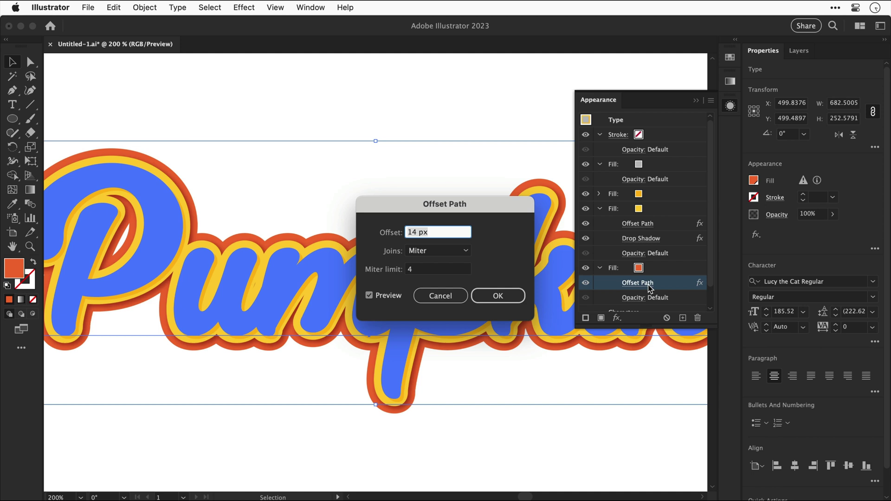
pyautogui.press('Return')
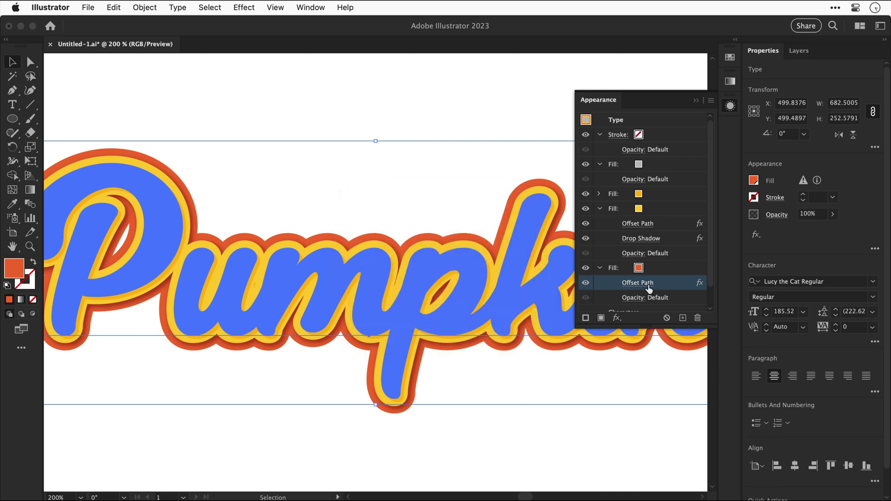
pyautogui.click(683, 318)
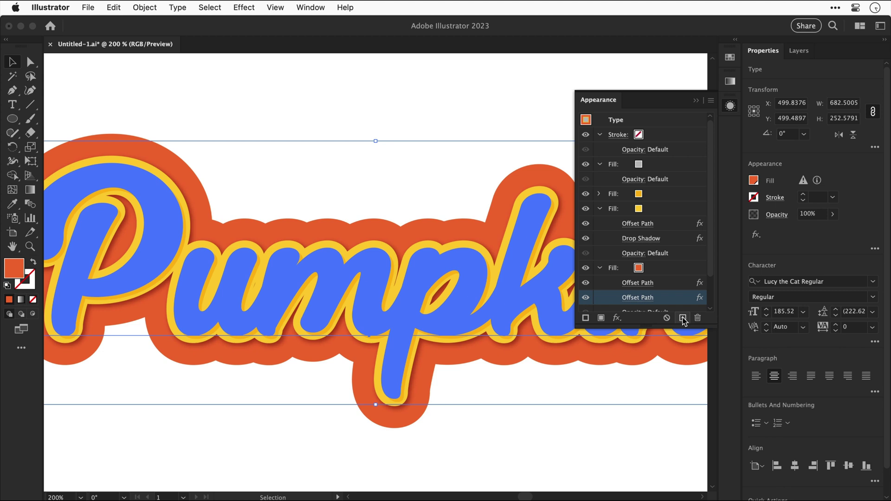
pyautogui.press('super+z')
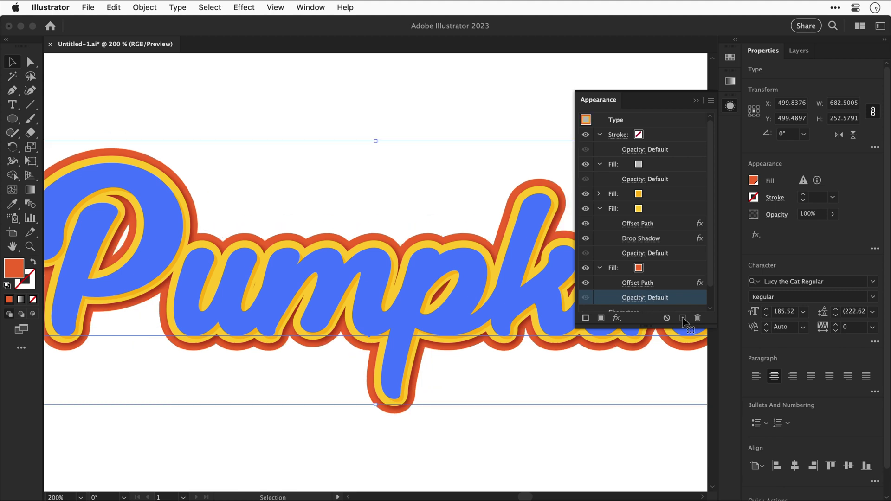
# Duplicate the orange-red fill to the bottom of the stack and color it R=198 G=63 B=36 red.
pyautogui.click(681, 268)
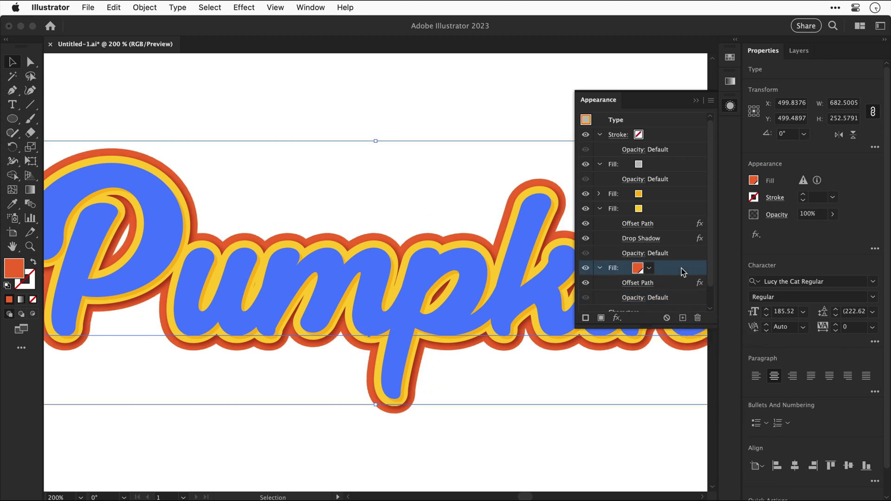
pyautogui.click(683, 317)
pyautogui.moveTo(711, 273); pyautogui.dragTo(713, 304)
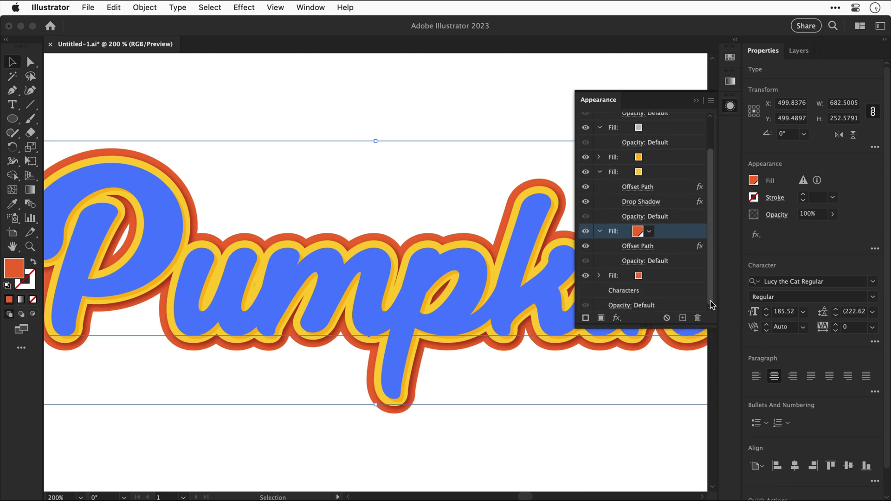
pyautogui.click(599, 276)
pyautogui.click(648, 277)
pyautogui.click(649, 276)
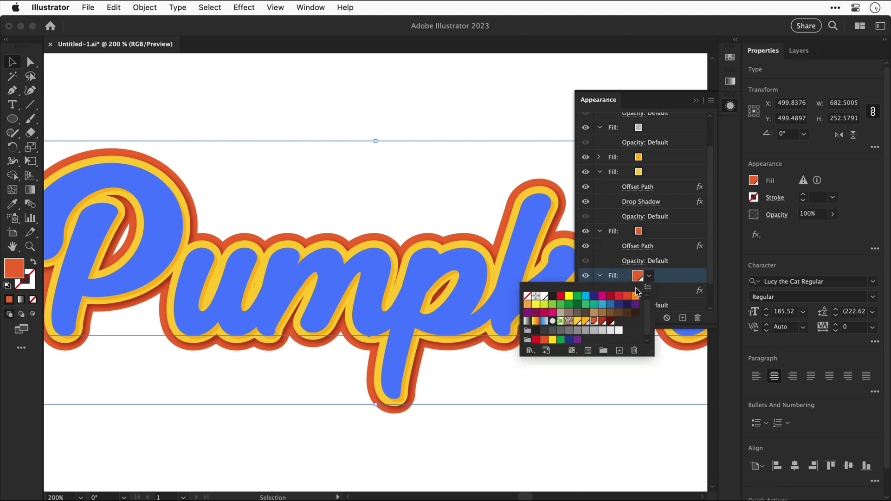
pyautogui.click(603, 321)
pyautogui.click(669, 288)
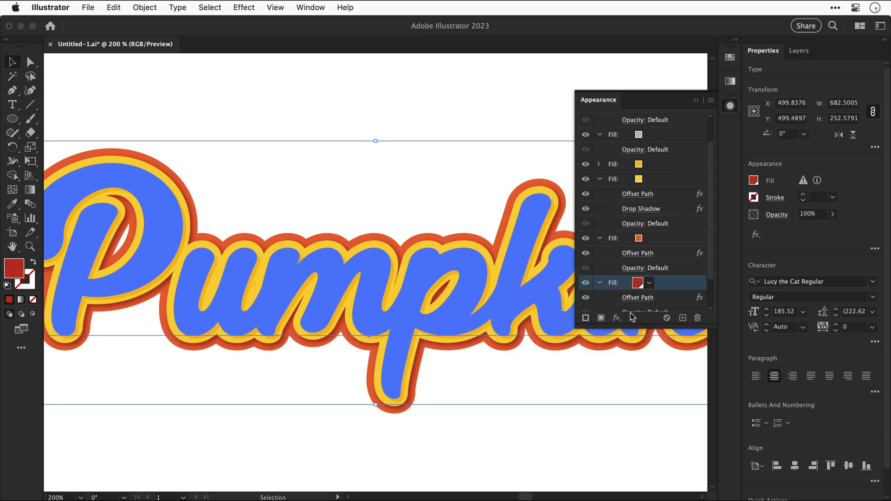
# Add a Transform effect to the bottom red fill, moving it 5 px right and 5 px down.
pyautogui.click(617, 318)
pyautogui.moveTo(622, 320)
pyautogui.moveTo(658, 263)
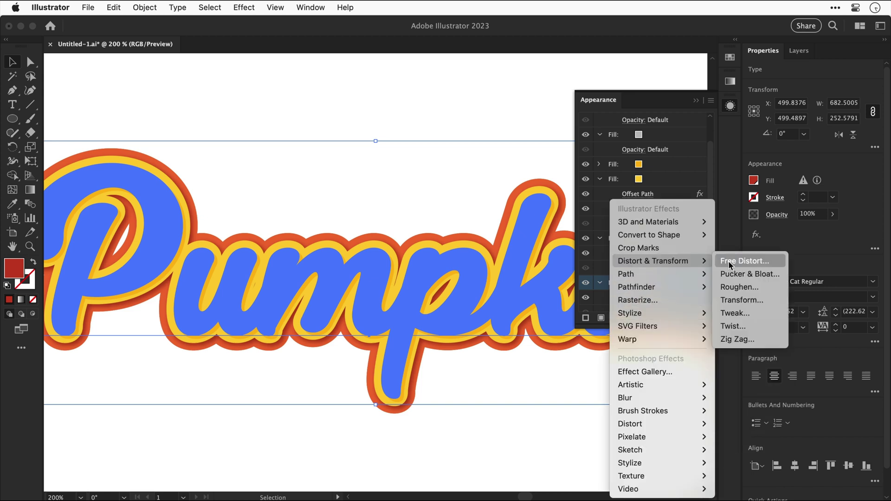
pyautogui.click(728, 299)
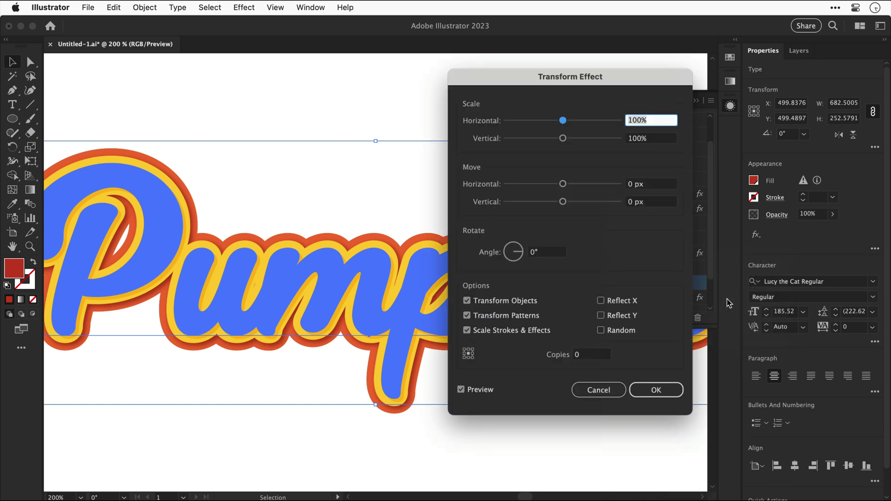
pyautogui.press('Tab')
pyautogui.press('Tab')
pyautogui.press('Up')
pyautogui.press('Up')
pyautogui.press('Up')
pyautogui.press('Up')
pyautogui.press('Up')
pyautogui.press('Tab')
pyautogui.press('Up')
pyautogui.press('Up')
pyautogui.press('Up')
pyautogui.press('Up')
pyautogui.press('Up')
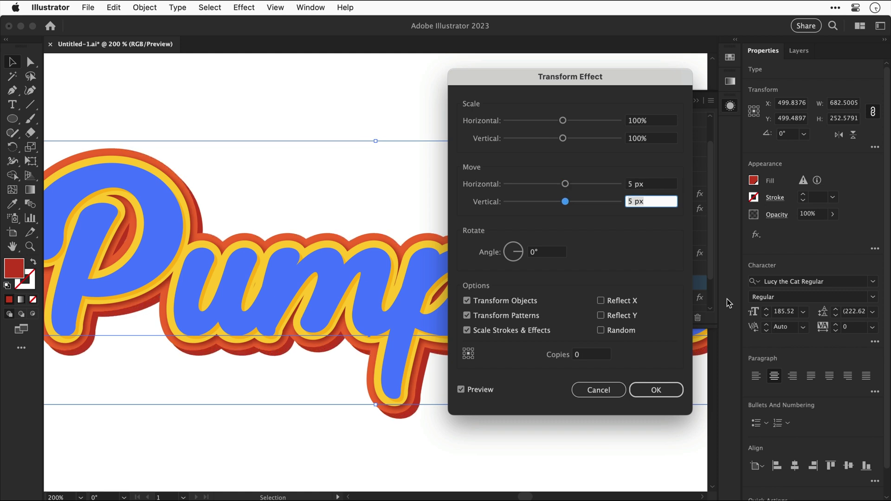
pyautogui.press('Return')
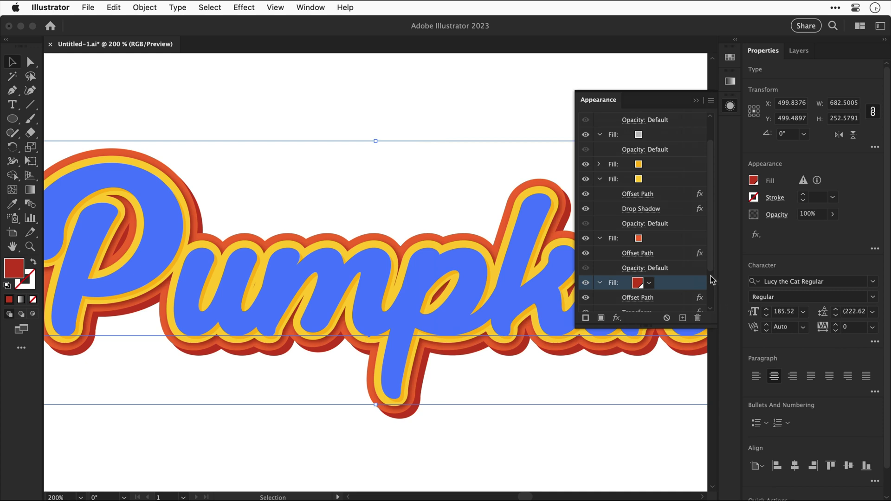
# Raise the yellow outline's Offset Path to 7.4 px and fit the artboard in view.
pyautogui.click(649, 195)
pyautogui.press('super+Up')
pyautogui.press('super+Up')
pyautogui.press('super+Up')
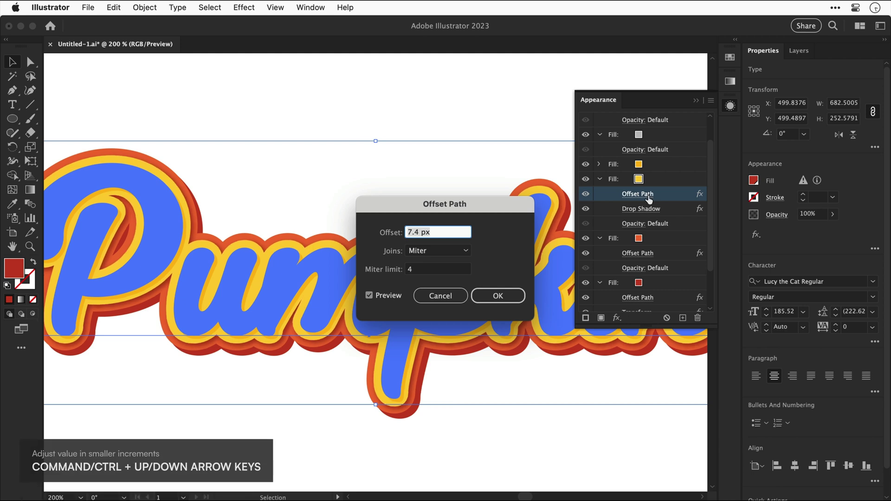
pyautogui.press('Return')
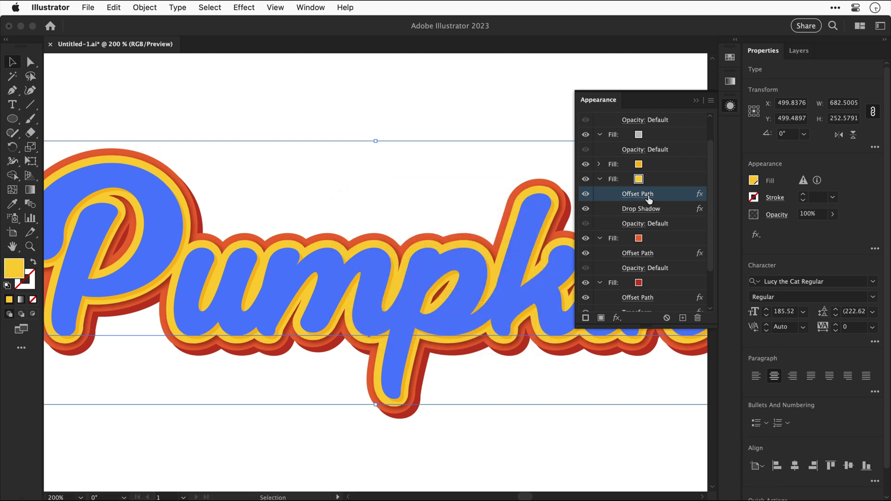
pyautogui.press('super+0')
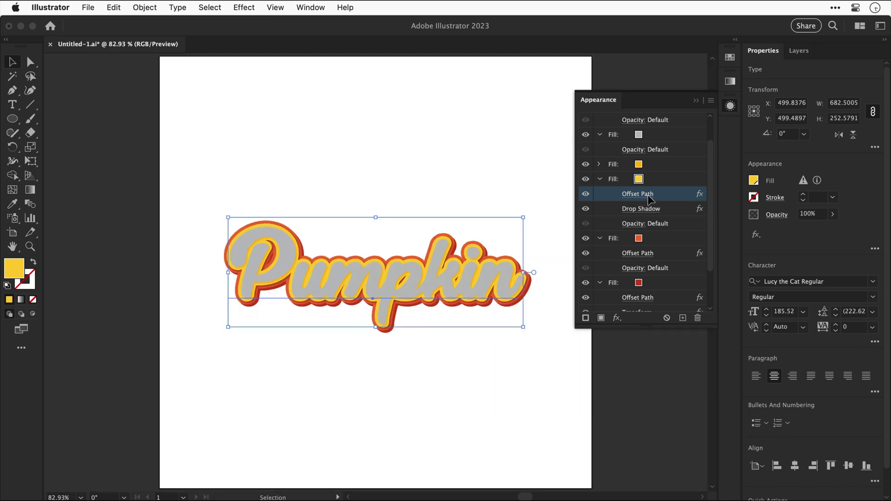
# Make the letters' top fill White and collapse the fill rows in Appearance.
pyautogui.click(648, 136)
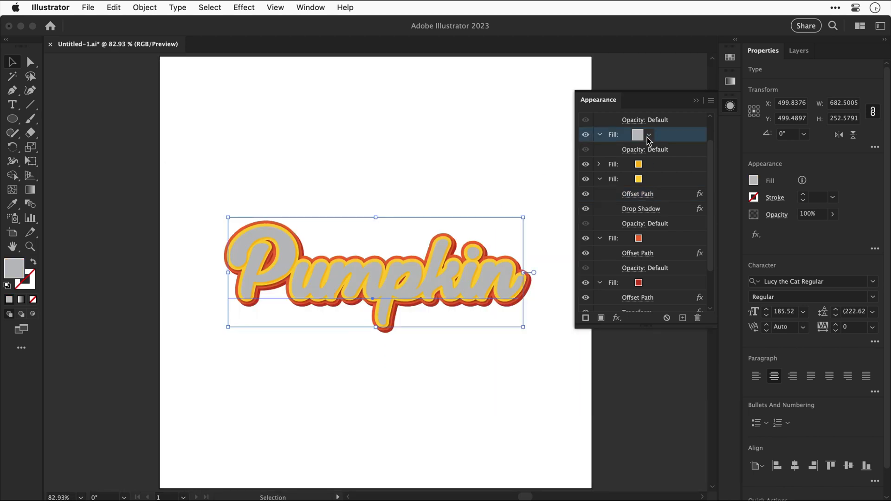
pyautogui.click(648, 136)
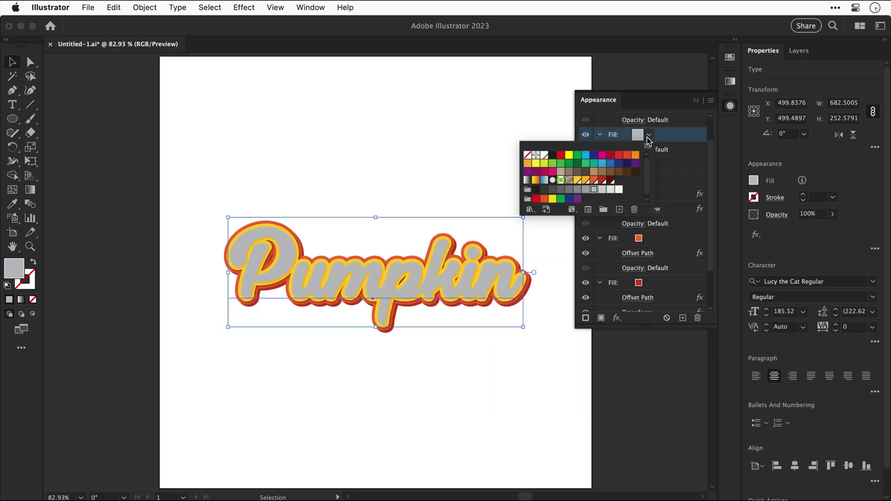
pyautogui.click(545, 158)
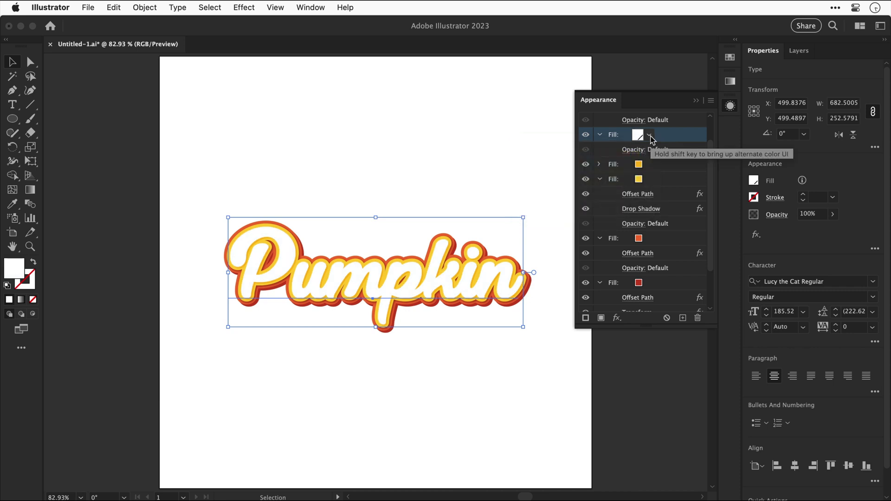
pyautogui.click(600, 135)
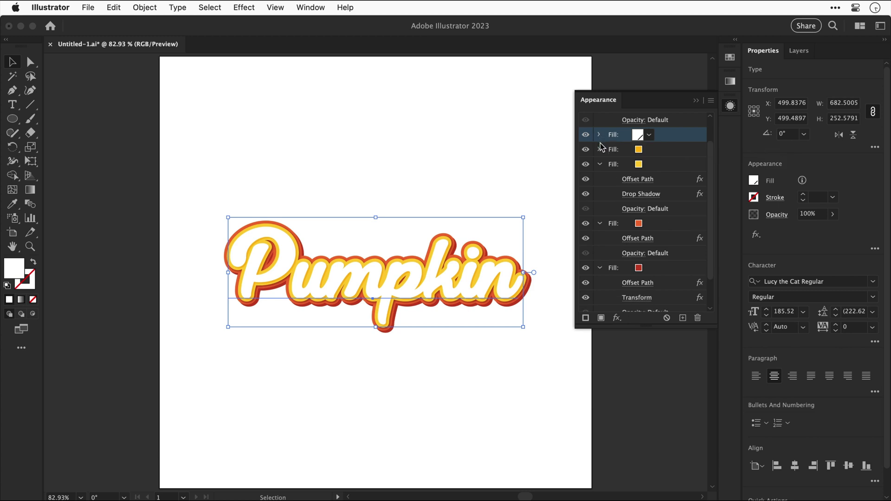
pyautogui.click(599, 164)
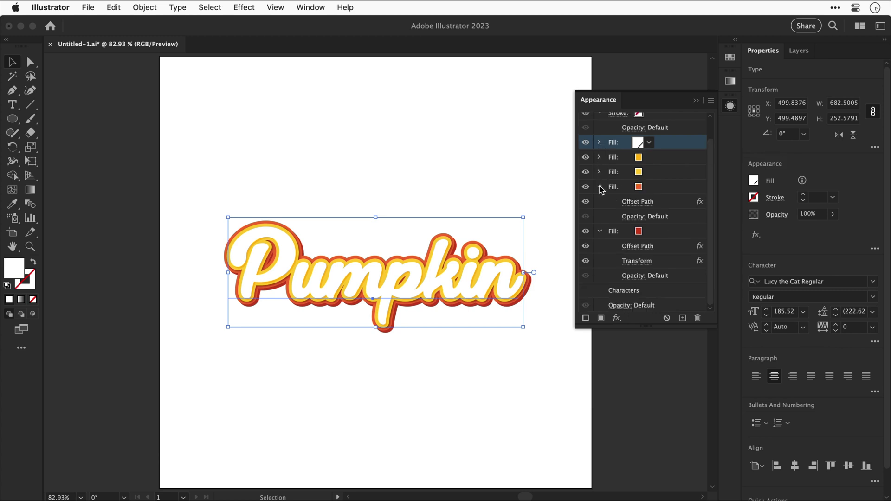
pyautogui.click(600, 187)
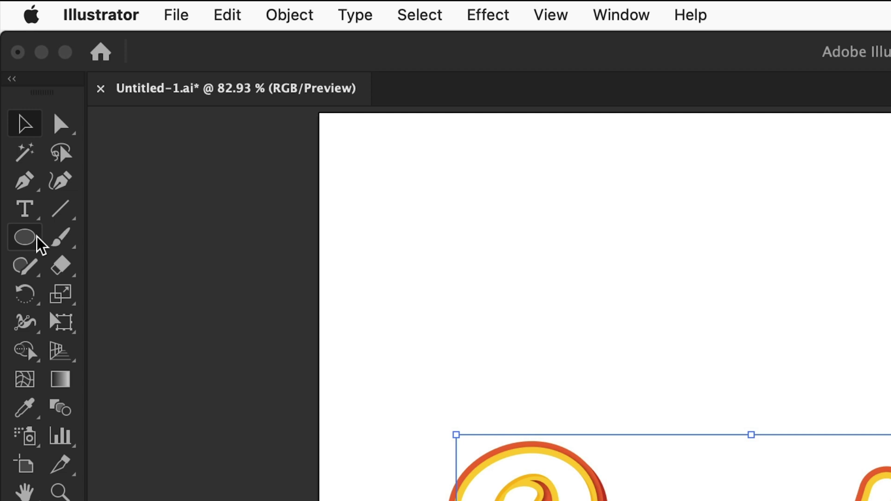
# Draw a 1000 × 1000 px rectangle with the Rectangle tool.
pyautogui.click(18, 119)
pyautogui.click(61, 240)
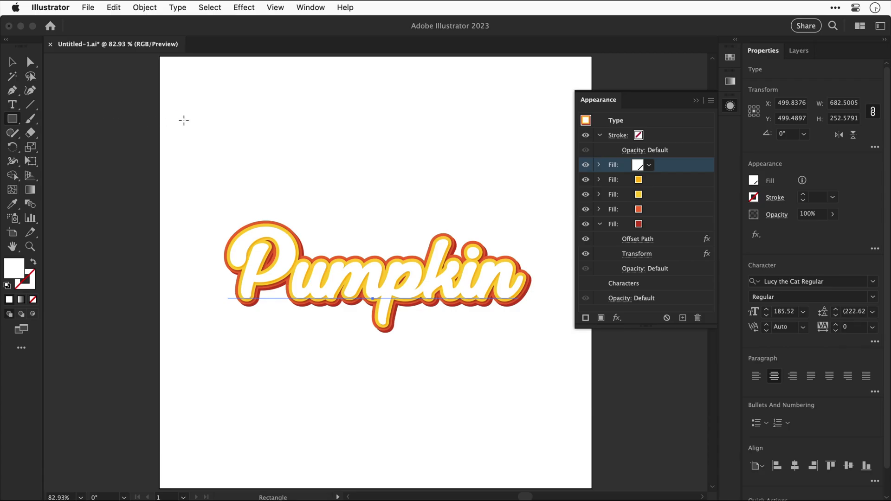
pyautogui.click(368, 247)
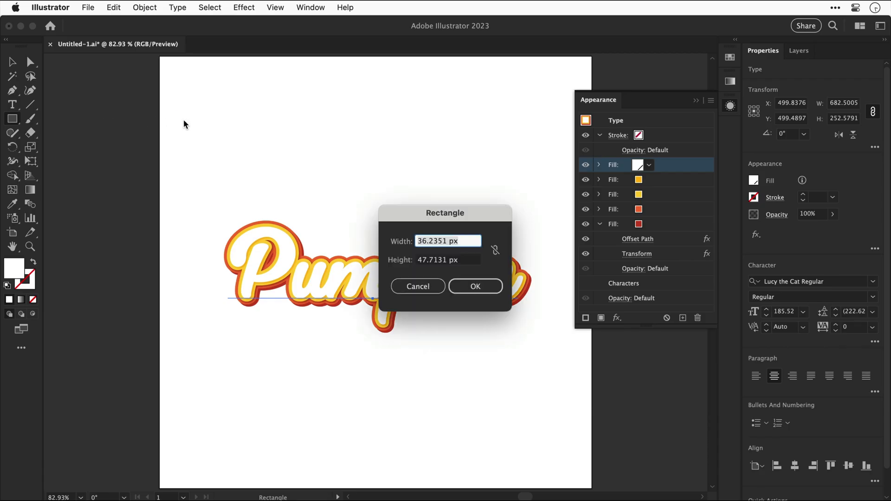
pyautogui.write('1000')
pyautogui.press('Tab')
pyautogui.write('1000')
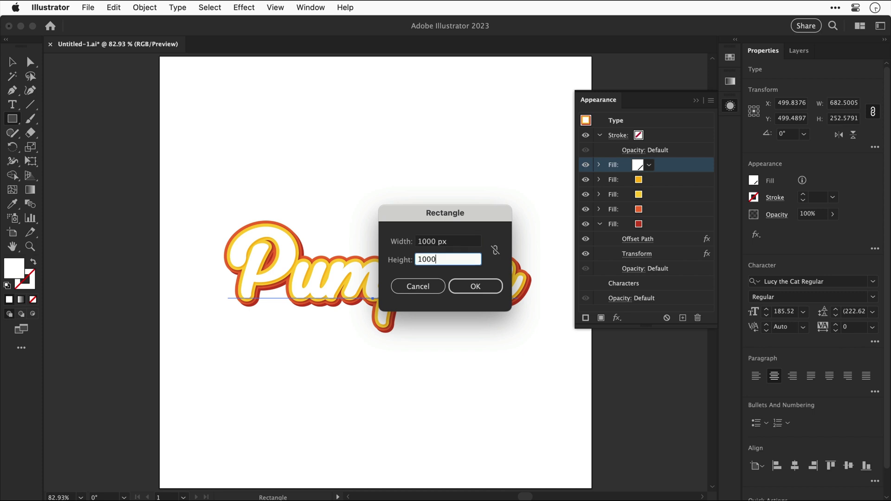
pyautogui.press('Return')
pyautogui.press('v')
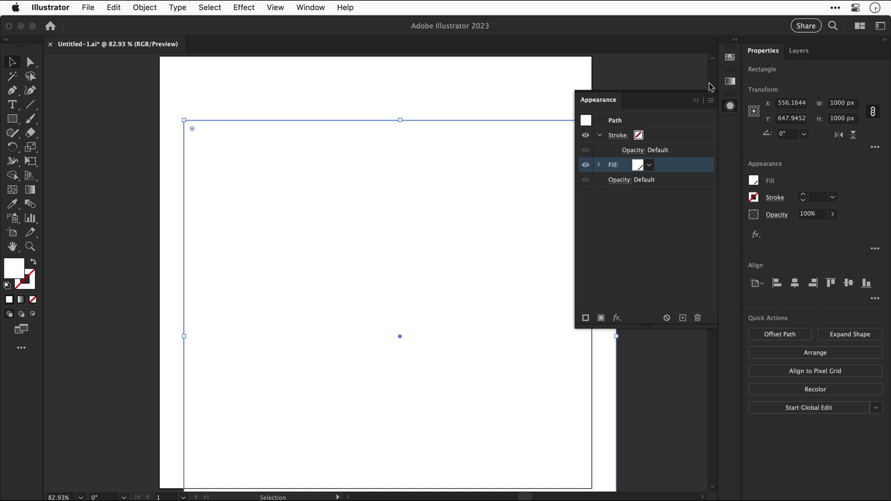
# Fill the rectangle with the default white-to-black gradient and center it on the artboard.
pyautogui.click(728, 83)
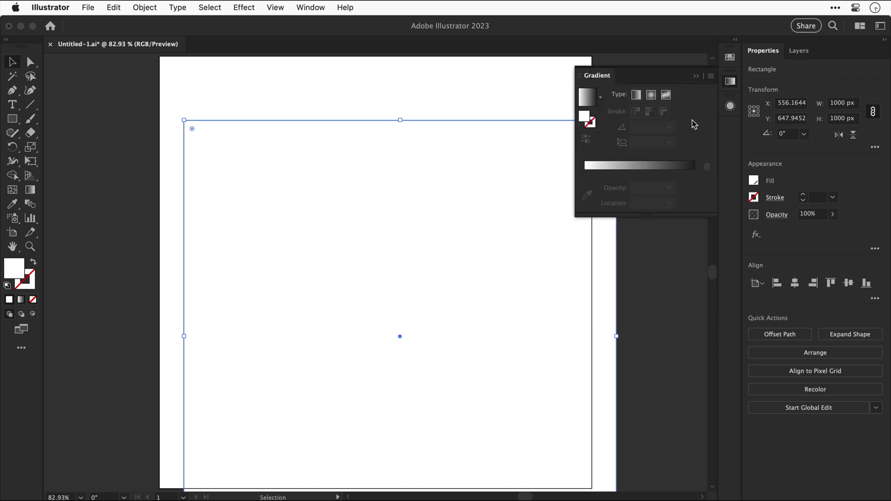
pyautogui.click(647, 166)
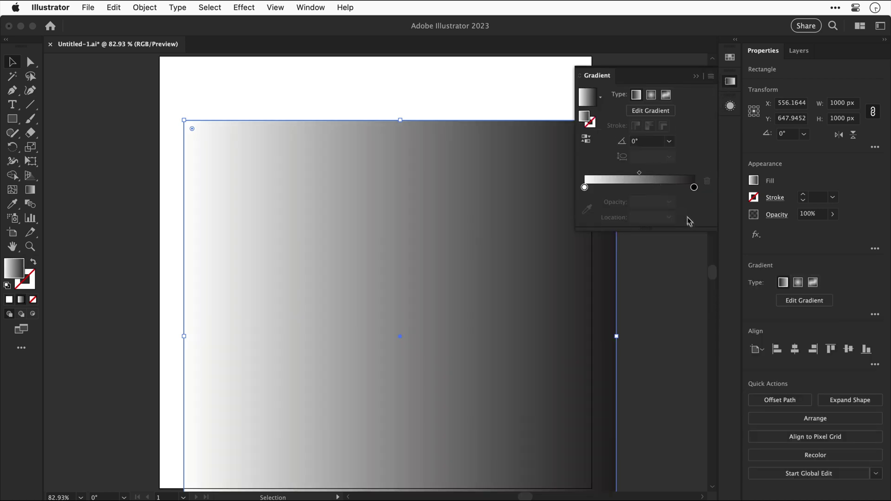
pyautogui.click(795, 349)
pyautogui.click(848, 350)
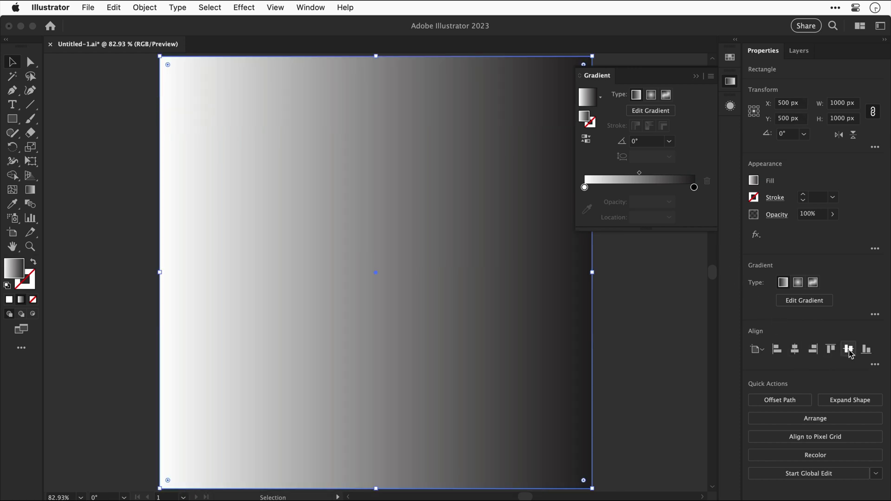
# Send the square behind the Pumpkin text and switch its gradient to Radial.
pyautogui.rightClick(563, 319)
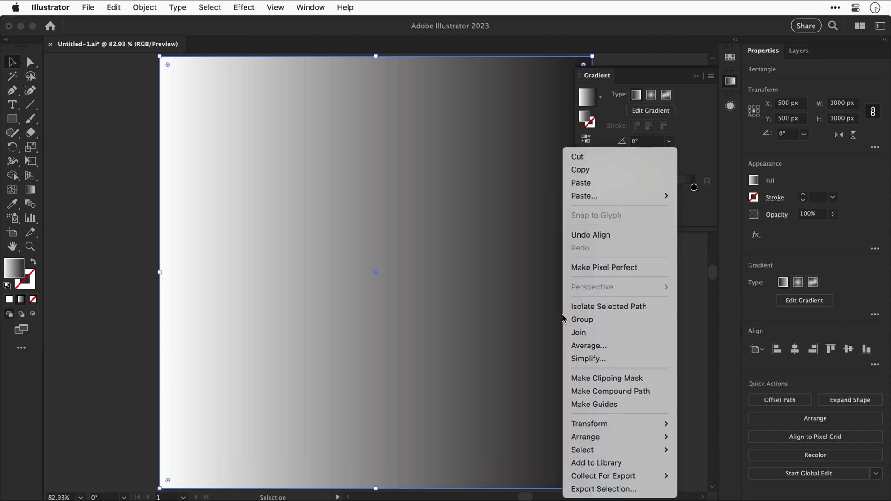
pyautogui.moveTo(609, 439)
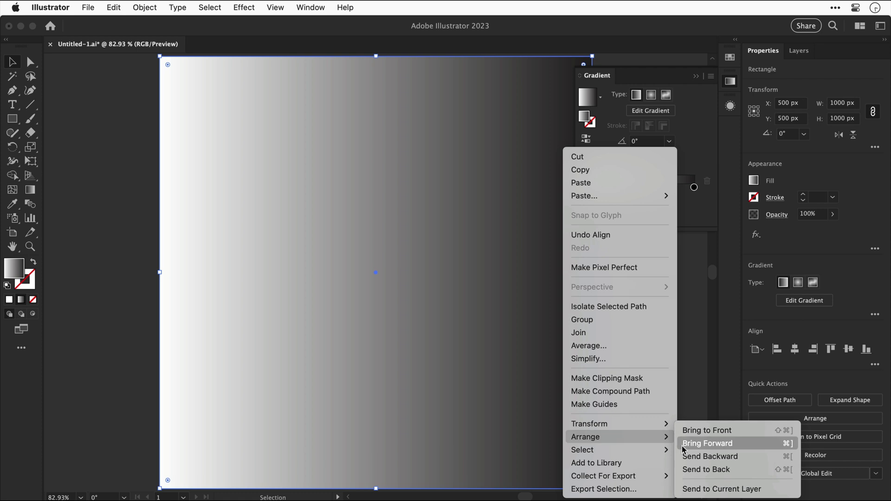
pyautogui.click(685, 470)
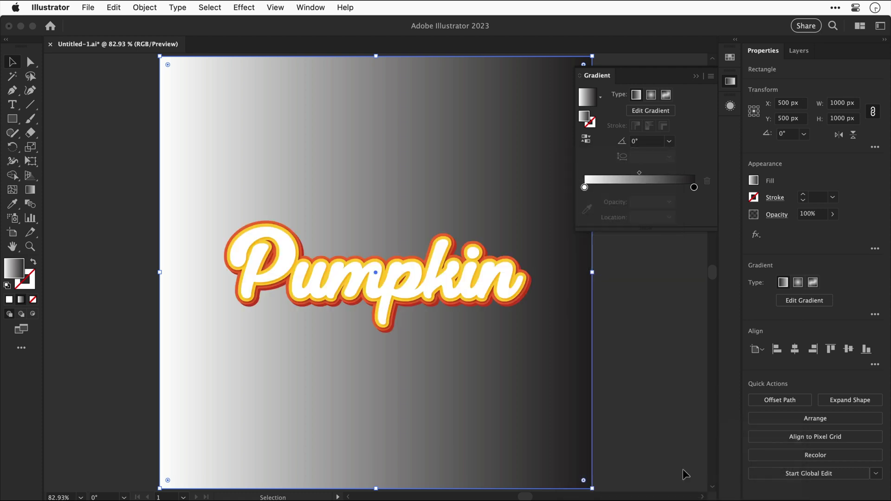
pyautogui.click(654, 97)
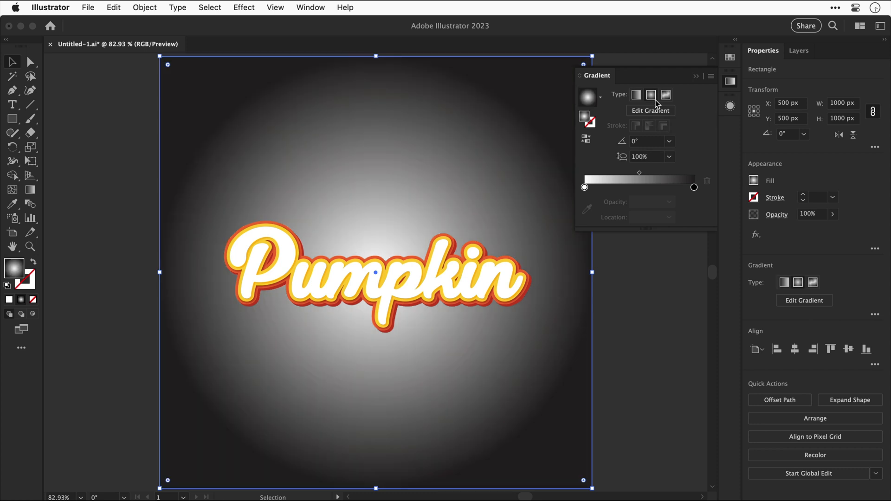
# Set the outer gradient stop to orange and the inner stop to yellow-orange.
pyautogui.doubleClick(694, 188)
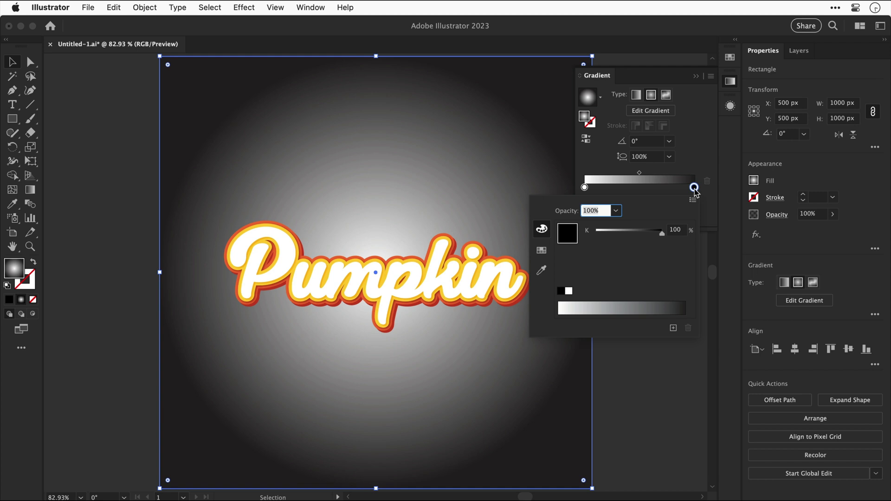
pyautogui.click(543, 251)
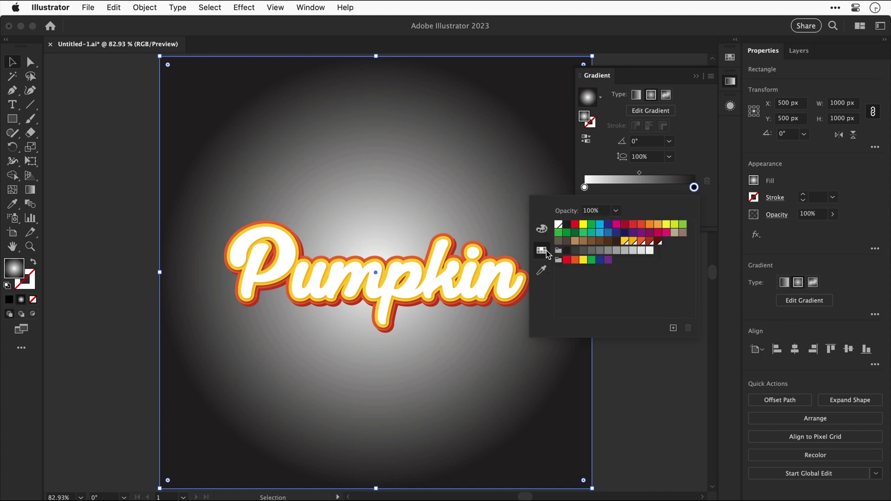
pyautogui.click(640, 243)
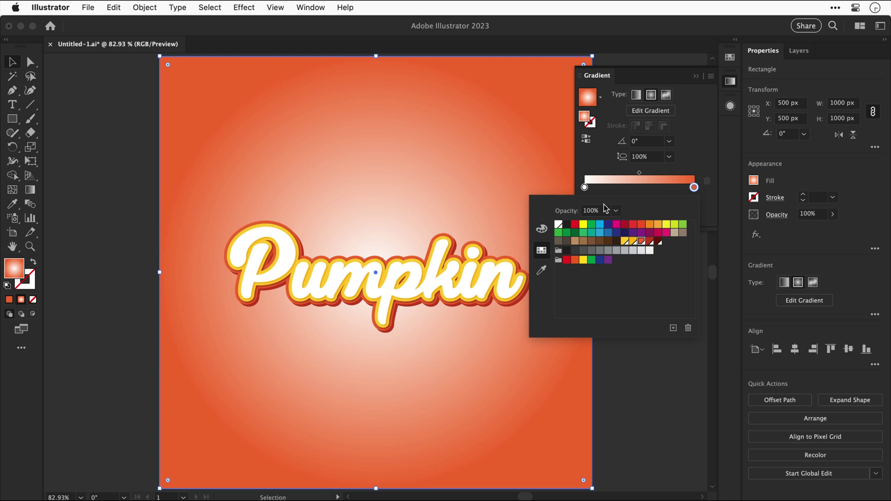
pyautogui.click(585, 188)
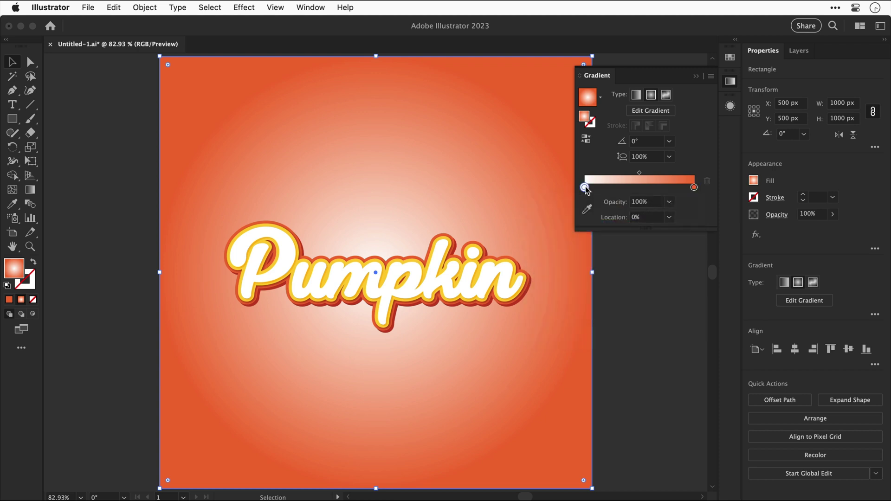
pyautogui.doubleClick(585, 188)
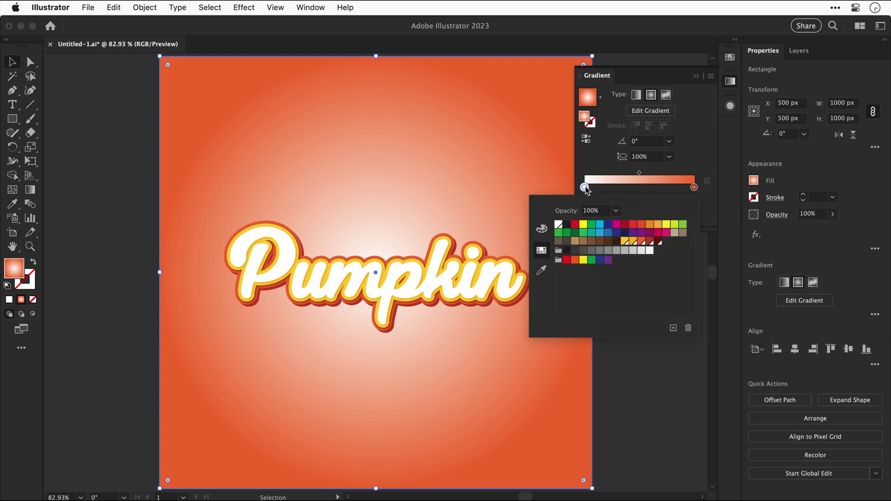
pyautogui.click(633, 242)
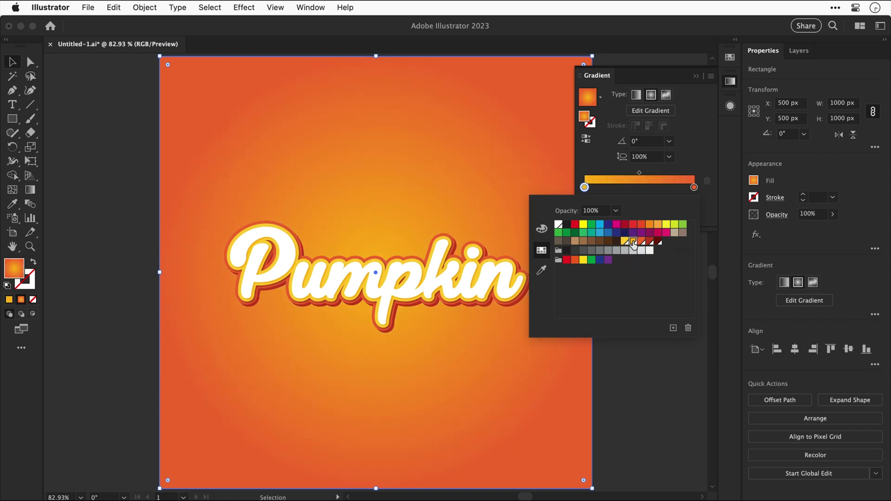
pyautogui.click(585, 188)
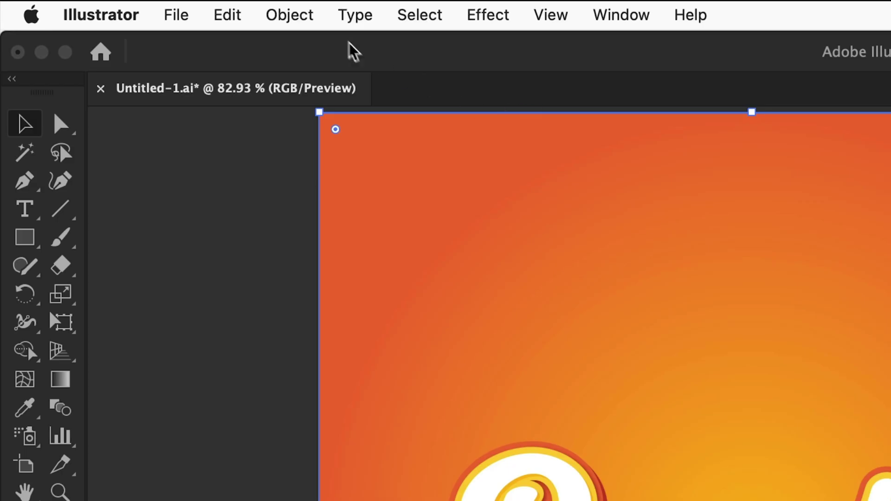
# Lock the background gradient rectangle with Object > Lock > Selection.
pyautogui.click(145, 9)
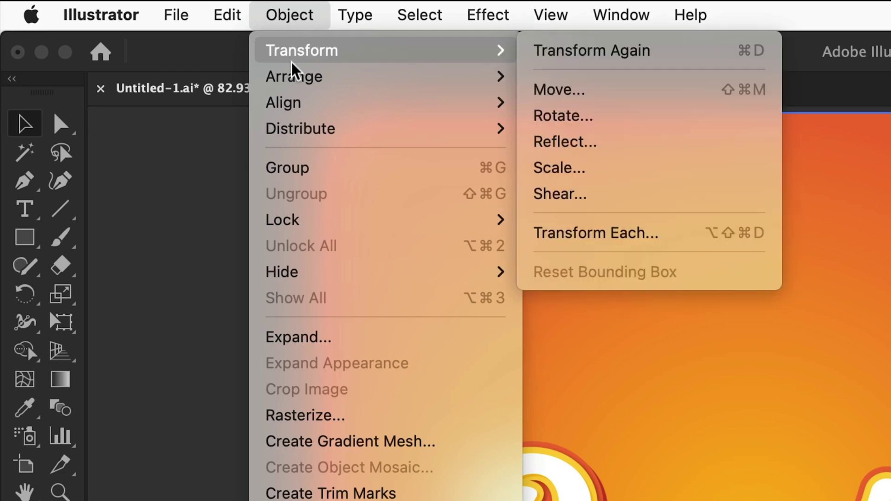
pyautogui.moveTo(311, 223)
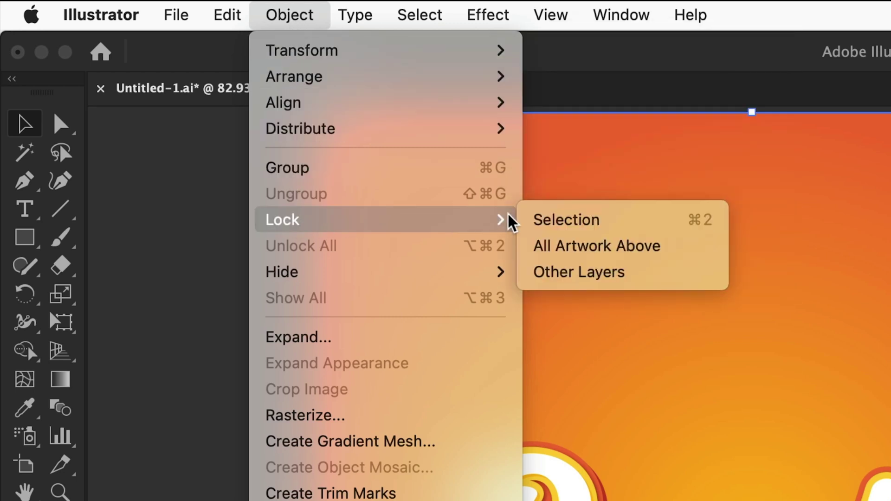
pyautogui.click(539, 218)
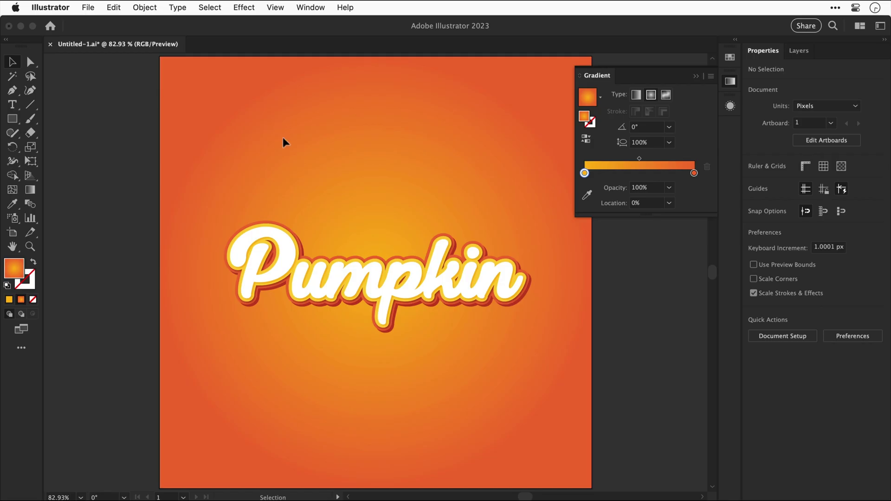
# Add a Drop Shadow effect to the Pumpkin text's bottom red fill.
pyautogui.click(362, 263)
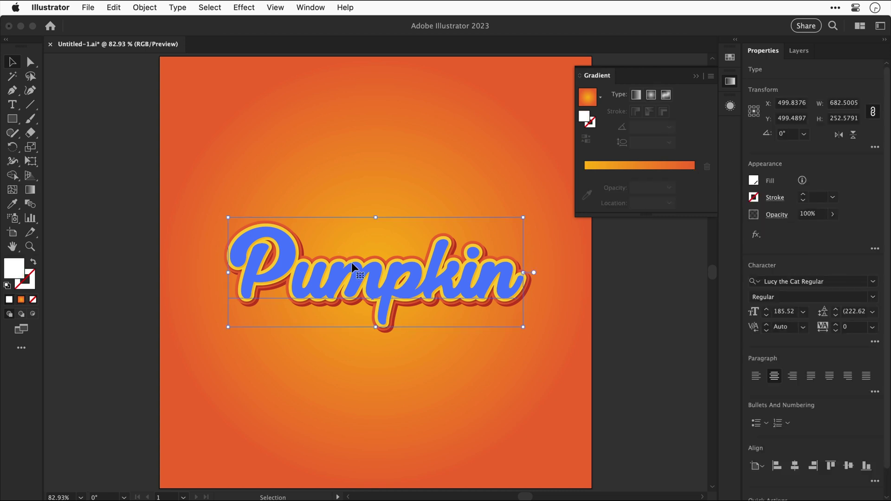
pyautogui.click(729, 106)
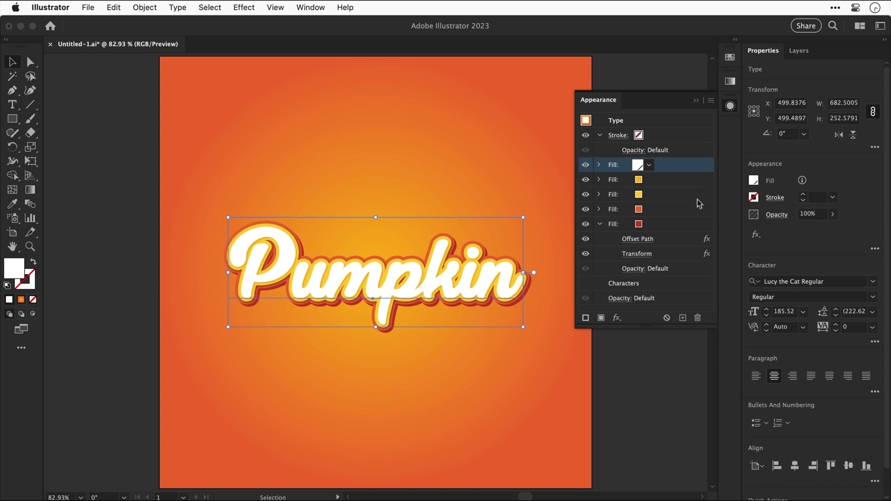
pyautogui.click(679, 255)
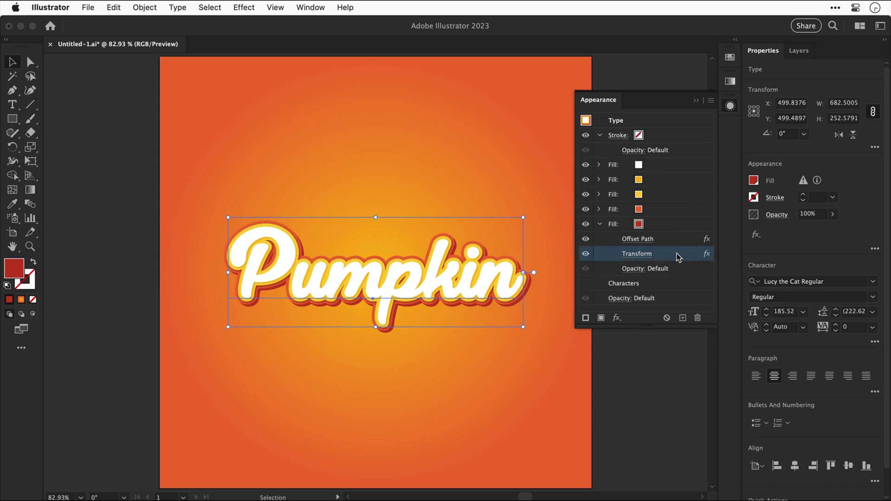
pyautogui.click(617, 318)
pyautogui.moveTo(622, 325)
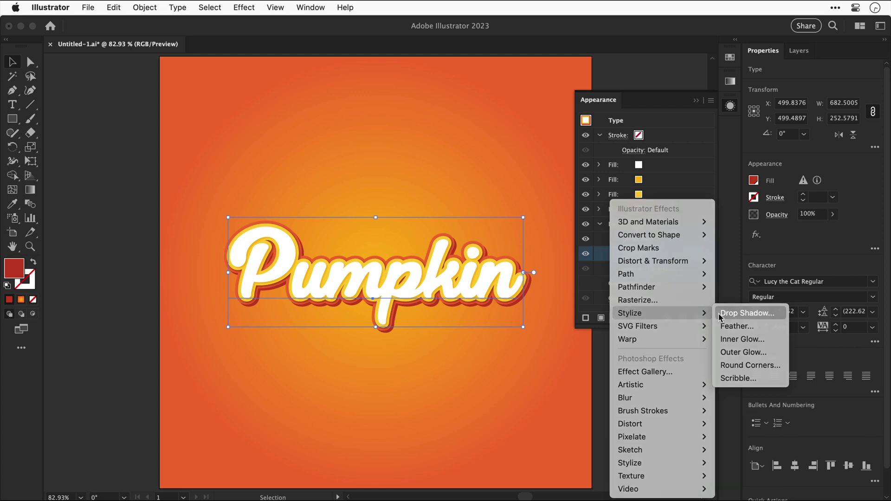
pyautogui.click(733, 314)
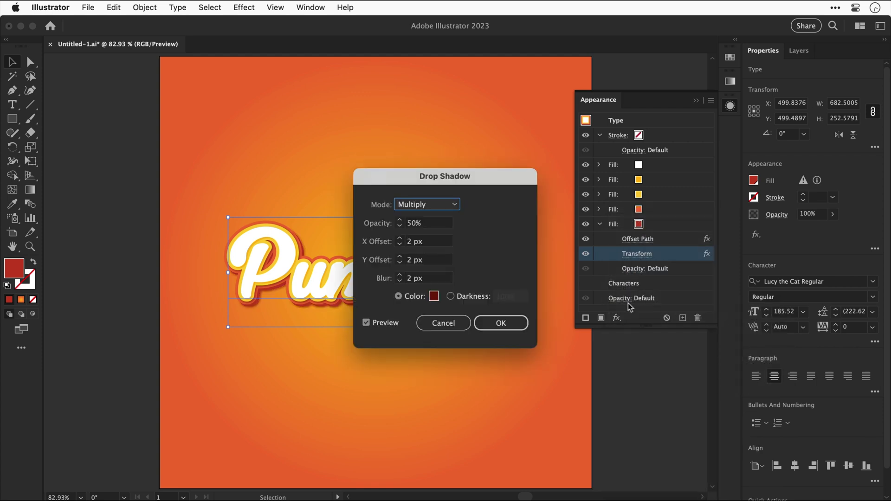
# Set the drop shadow's blur to 20 px and its X and Y offsets to 20 px.
pyautogui.click(439, 279)
pyautogui.press('super+a')
pyautogui.write('20')
pyautogui.press('Return')
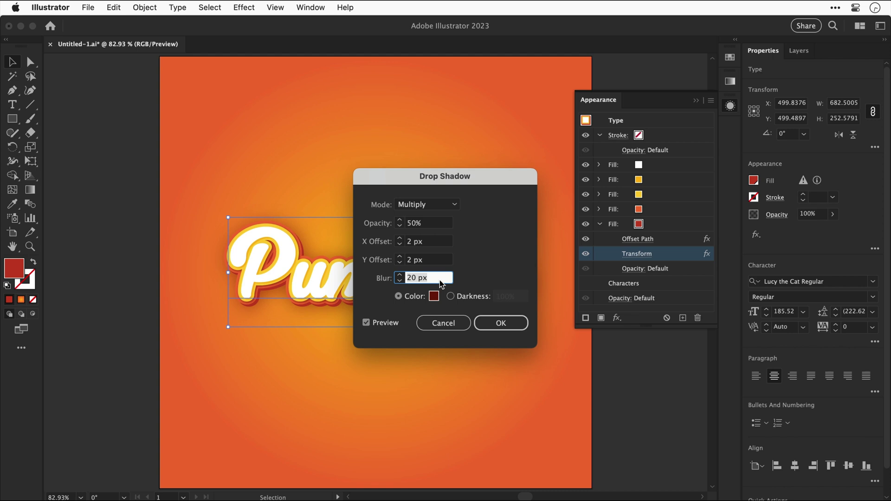
pyautogui.click(400, 223)
pyautogui.press('super+a')
pyautogui.write('80%')
pyautogui.press('super+a')
pyautogui.write('100%')
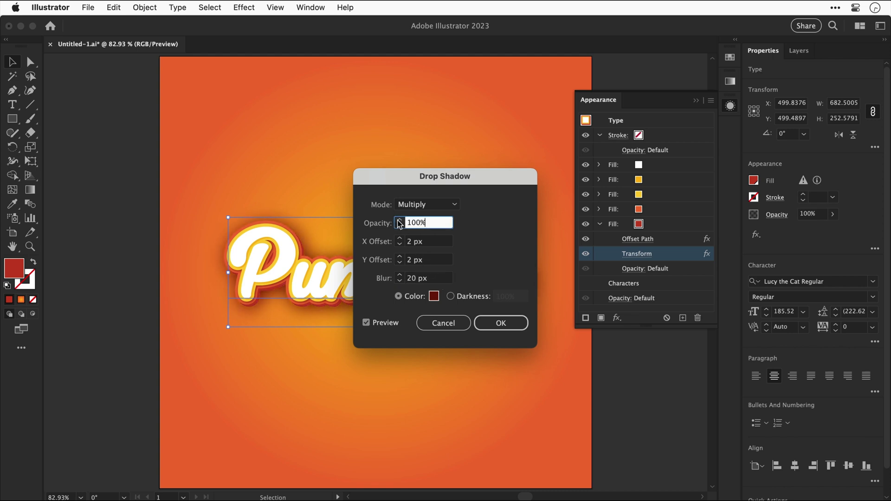
pyautogui.click(426, 243)
pyautogui.press('super+a')
pyautogui.write('20')
pyautogui.press('Tab')
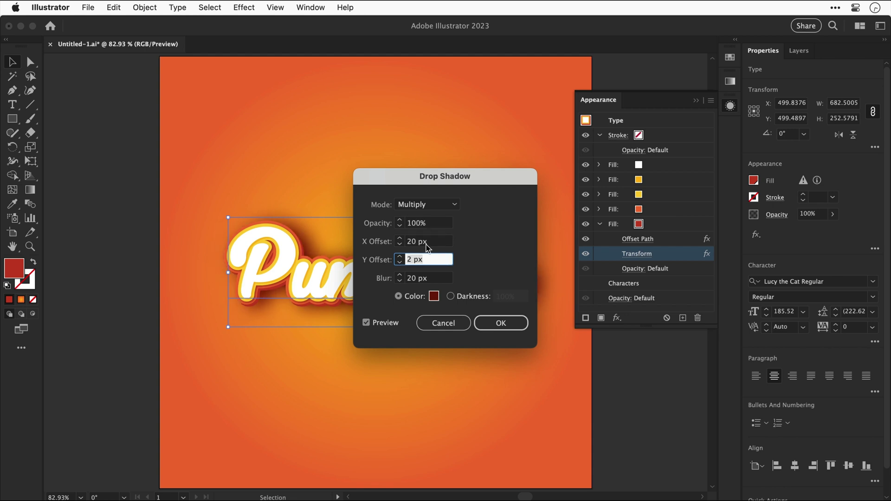
pyautogui.write('20')
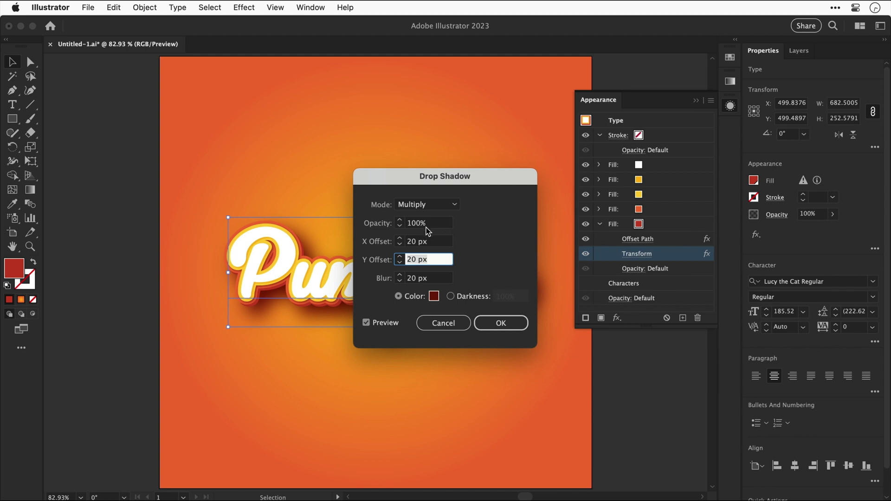
# Set the shadow opacity to 85%, confirm, and toggle the shadow to compare.
pyautogui.click(427, 224)
pyautogui.press('super+a')
pyautogui.write('8090')
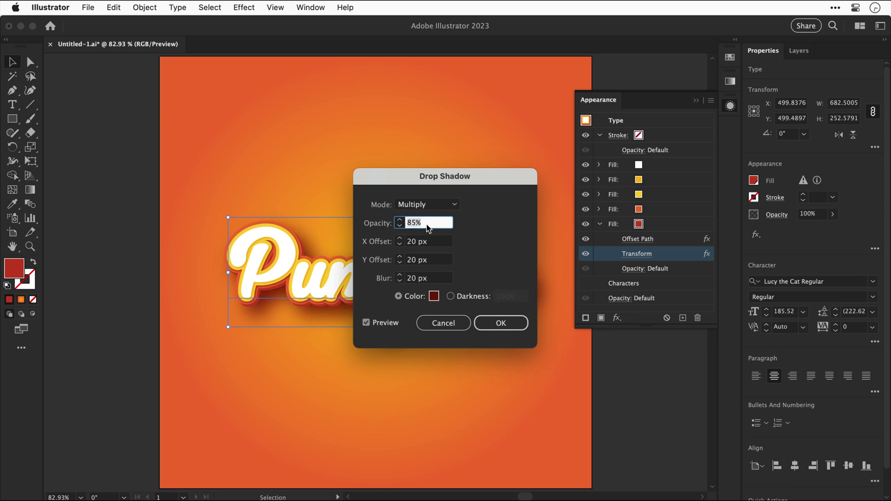
pyautogui.press('Return')
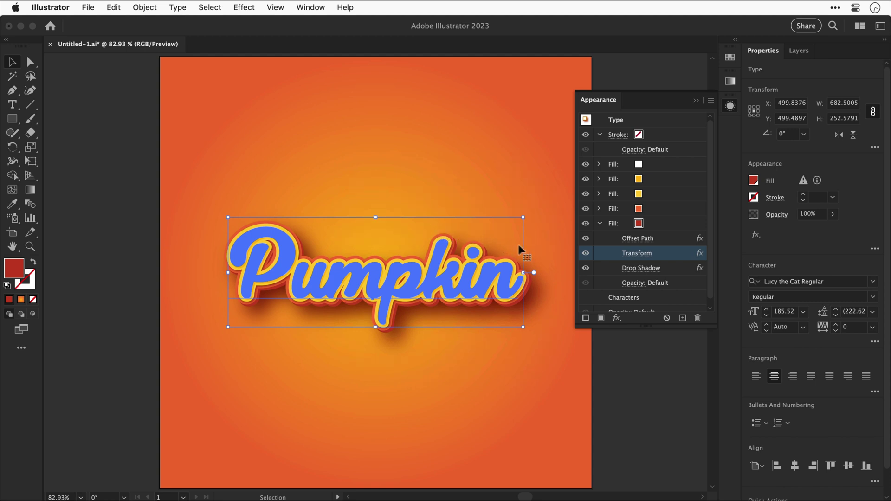
pyautogui.click(586, 268)
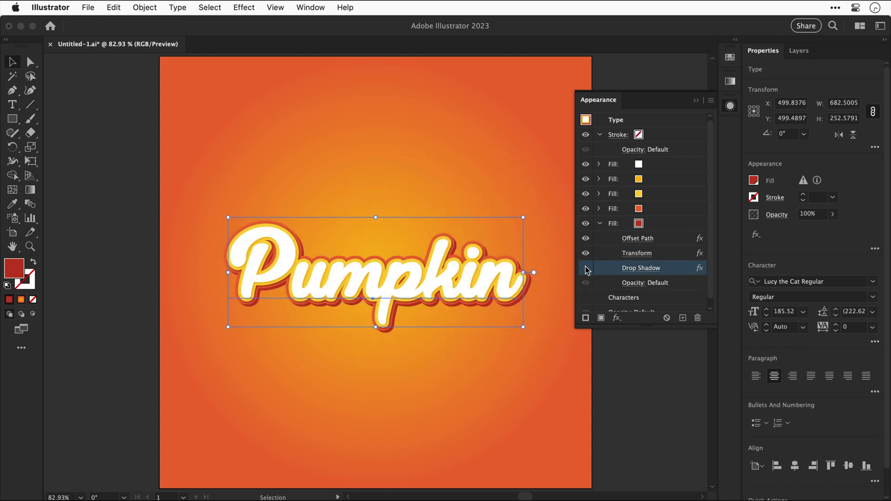
pyautogui.click(586, 269)
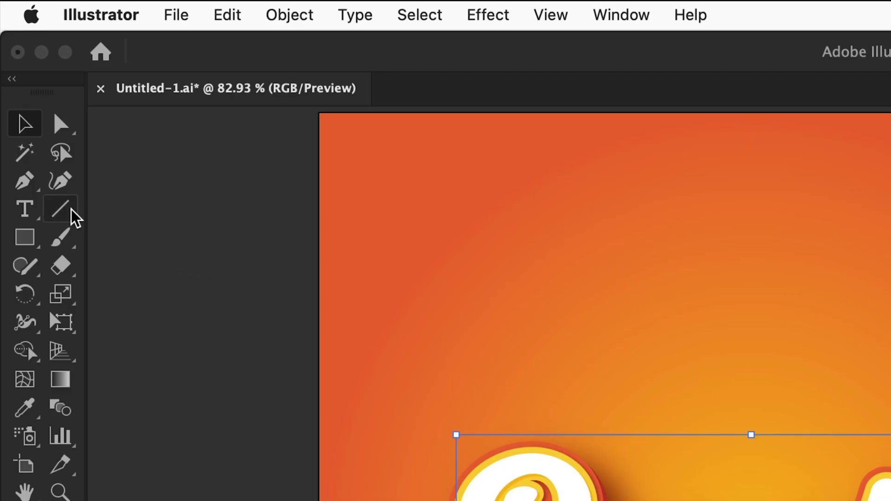
# Create a line segment with length 500 px at a 90° angle.
pyautogui.click(35, 104)
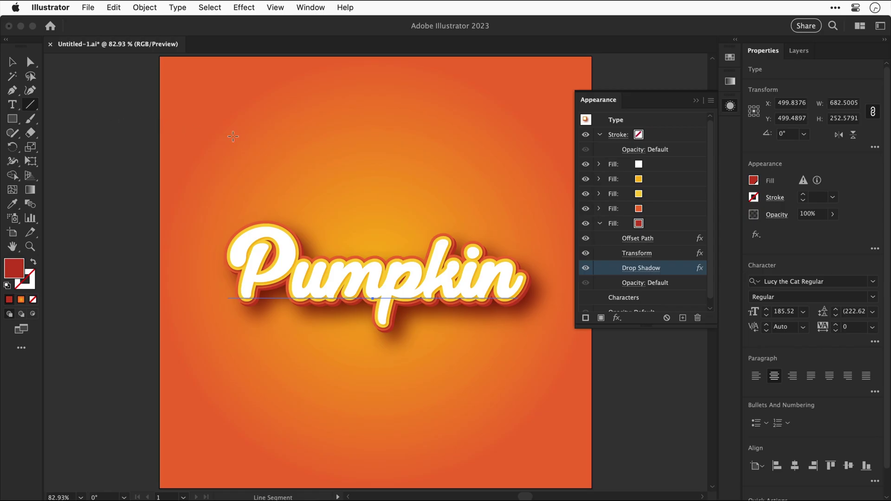
pyautogui.click(467, 280)
pyautogui.write('500')
pyautogui.press('Tab')
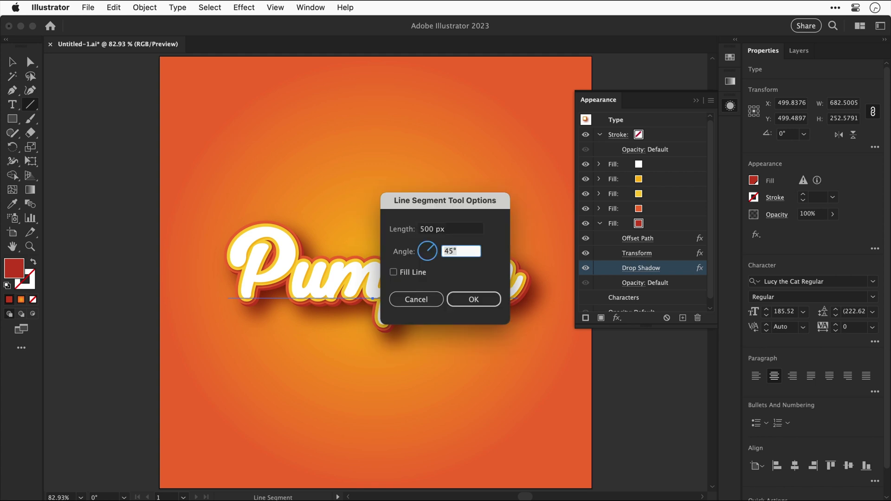
pyautogui.write('90')
pyautogui.press('Return')
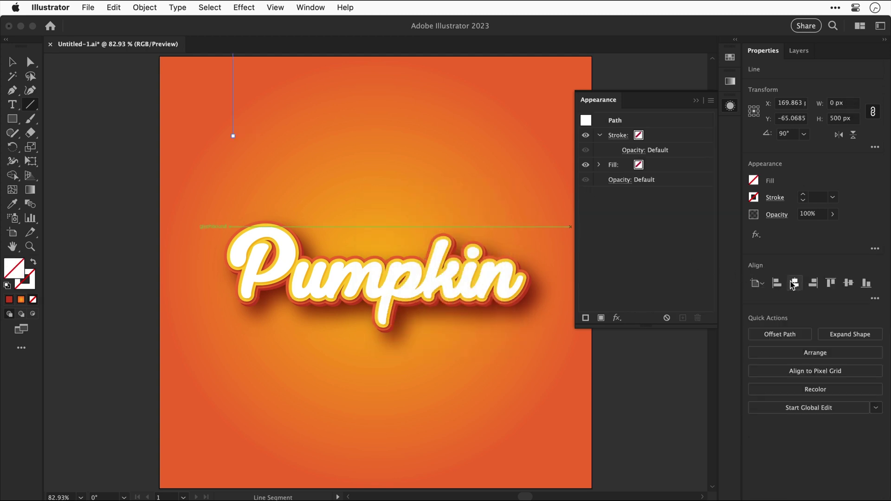
# Center the line horizontally and align it to the artboard's top edge.
pyautogui.click(794, 283)
pyautogui.click(830, 283)
pyautogui.press('v')
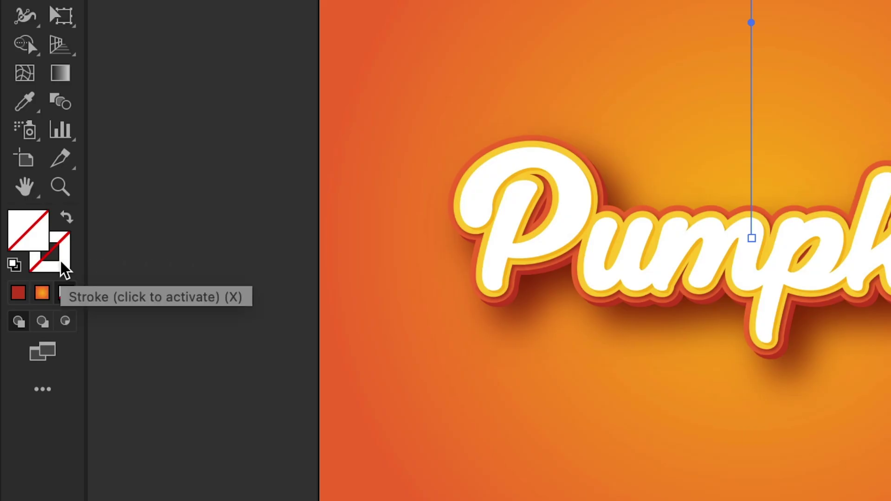
pyautogui.click(29, 283)
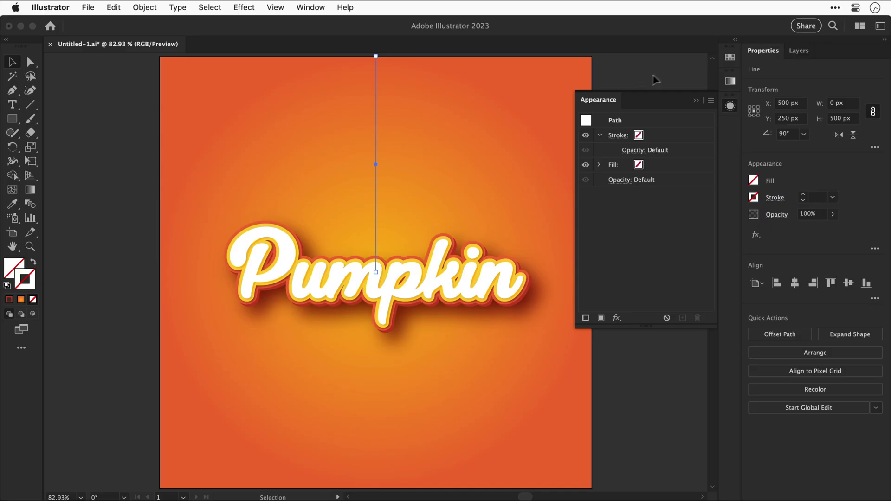
# Apply the white-to-black gradient swatch to the line's stroke and thicken it.
pyautogui.click(729, 57)
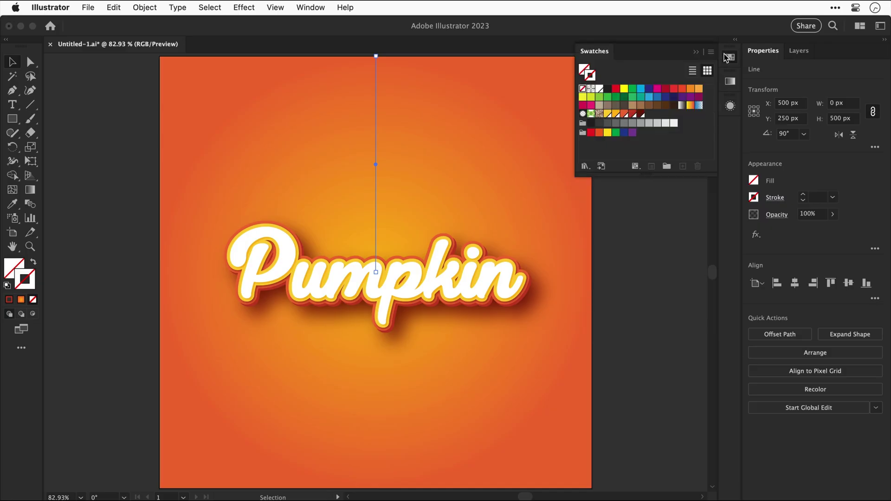
pyautogui.click(682, 106)
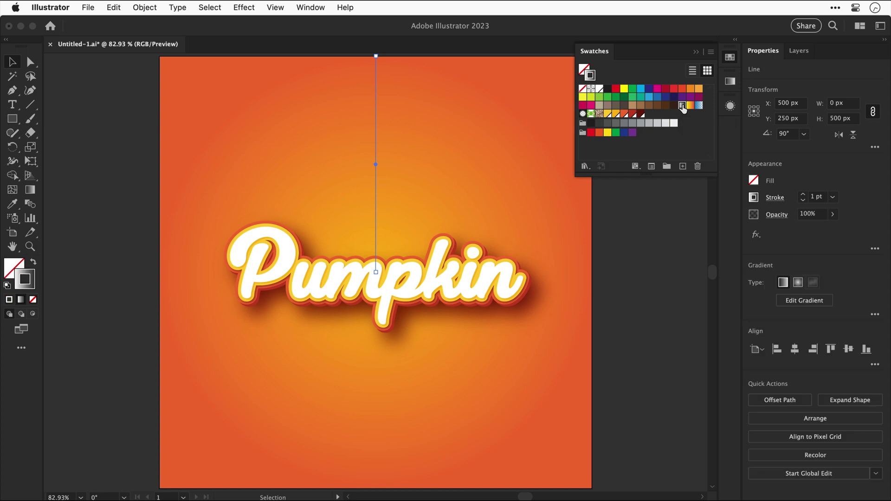
pyautogui.click(803, 194)
pyautogui.click(803, 194)
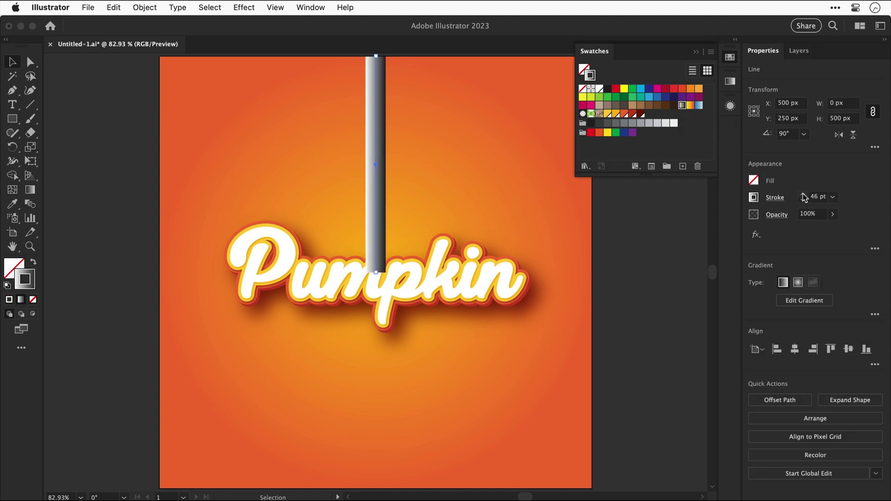
# Give the stroke a flipped tapering width profile, wide at top, at 80 pt weight.
pyautogui.click(782, 198)
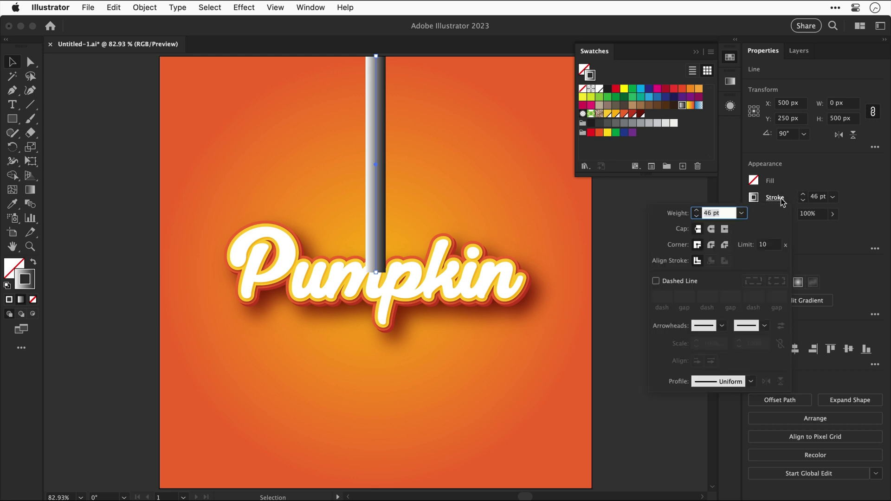
pyautogui.click(752, 382)
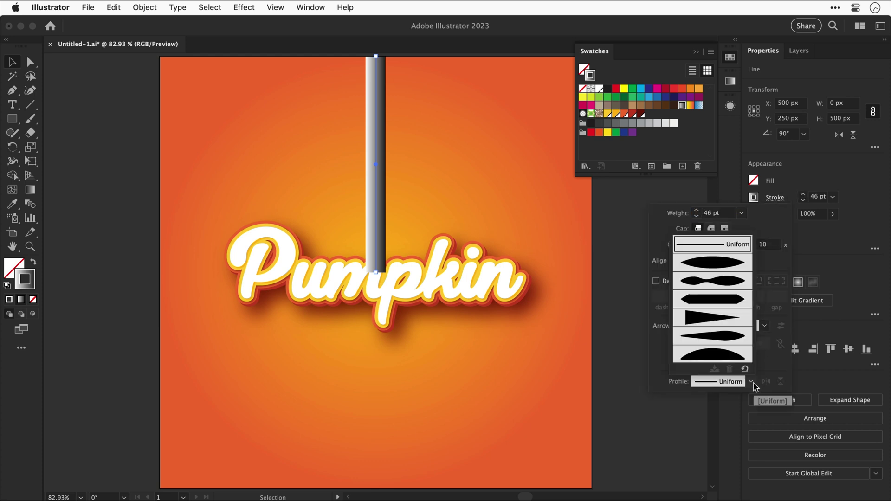
pyautogui.click(739, 324)
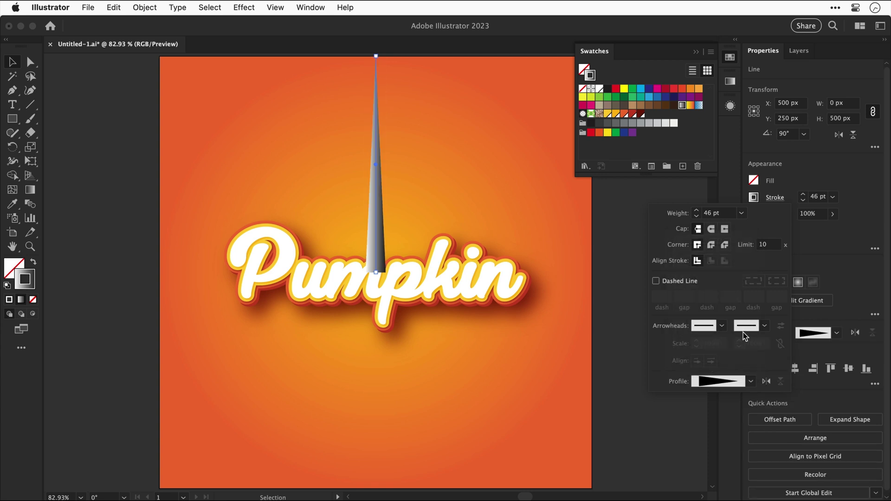
pyautogui.click(766, 382)
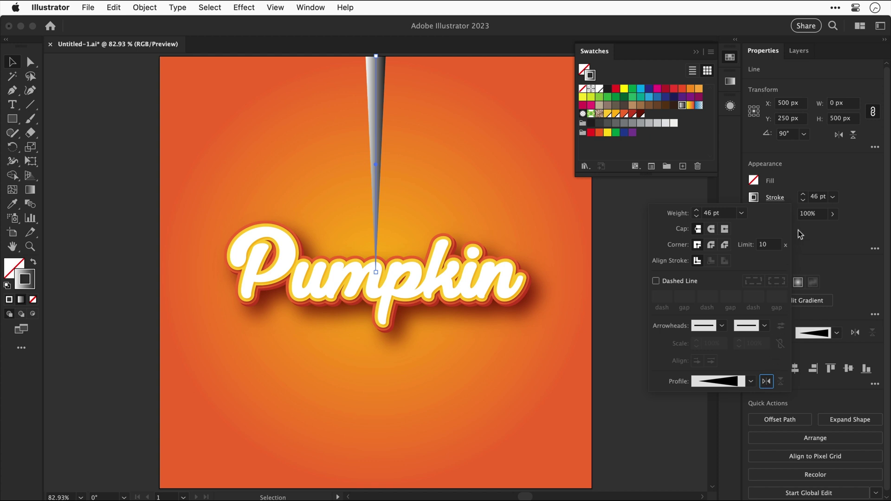
pyautogui.click(803, 194)
pyautogui.click(803, 194)
pyautogui.moveTo(804, 198); pyautogui.dragTo(805, 197)
pyautogui.click(805, 197)
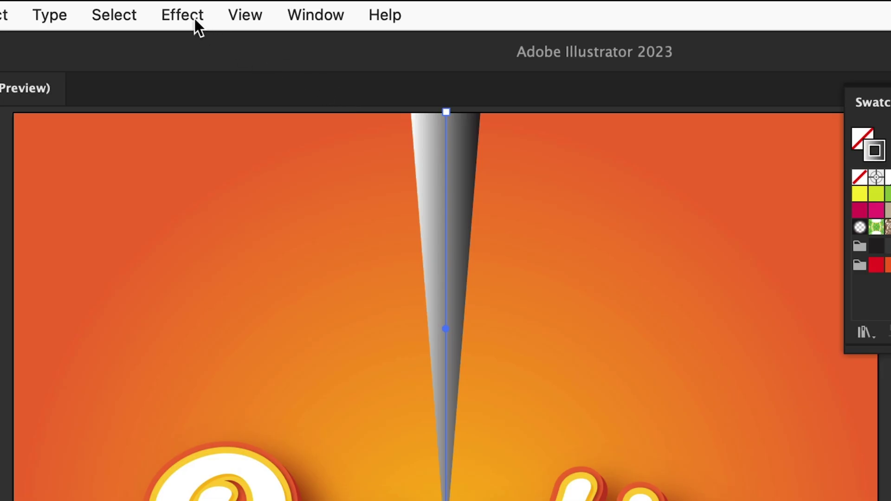
# Add a Transform effect to the ray with 20 copies rotated 360/30 (12°) each.
pyautogui.click(250, 9)
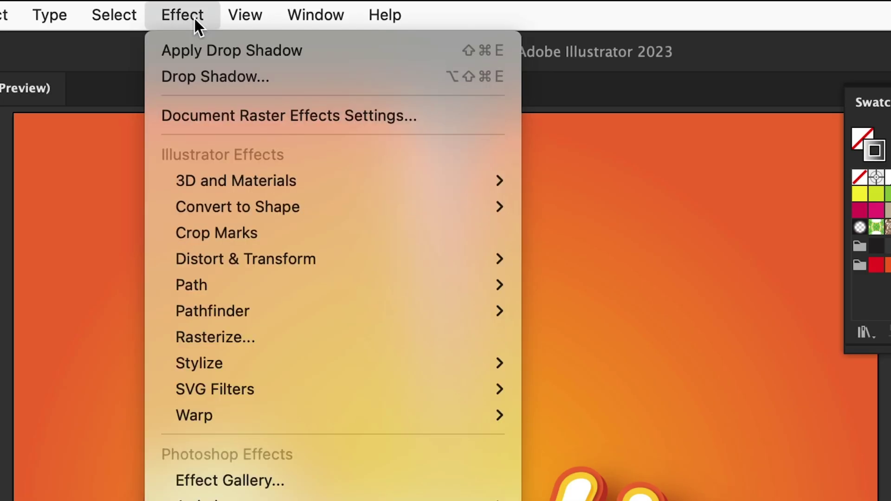
pyautogui.moveTo(189, 263)
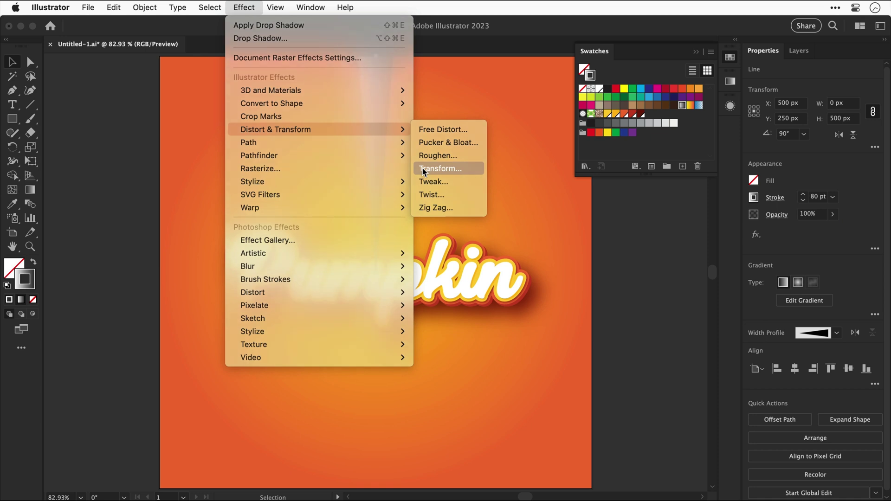
pyautogui.click(422, 168)
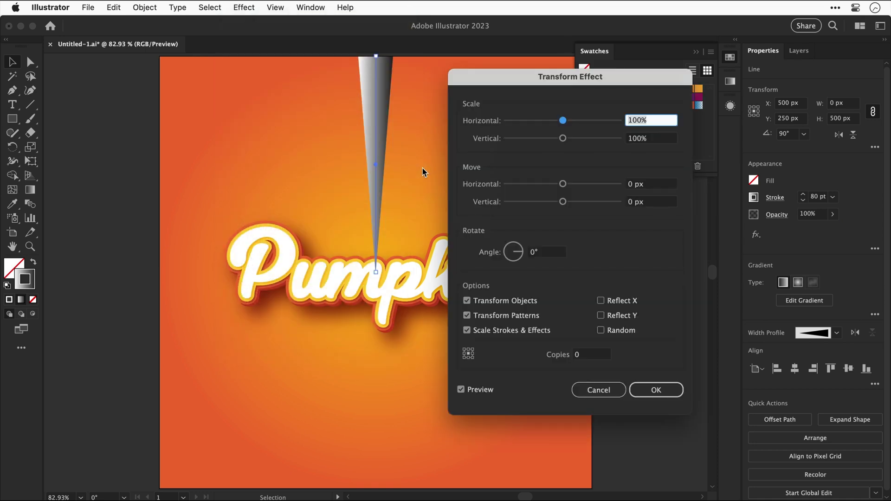
pyautogui.click(589, 354)
pyautogui.write('20')
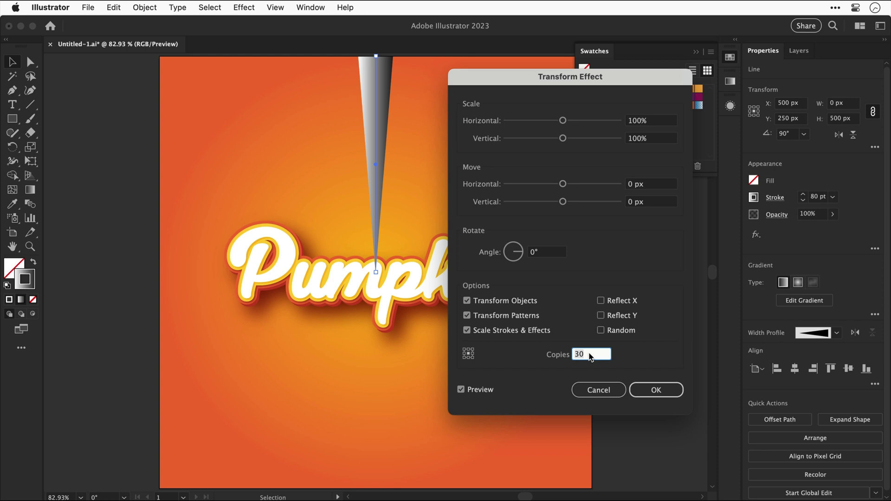
pyautogui.click(515, 260)
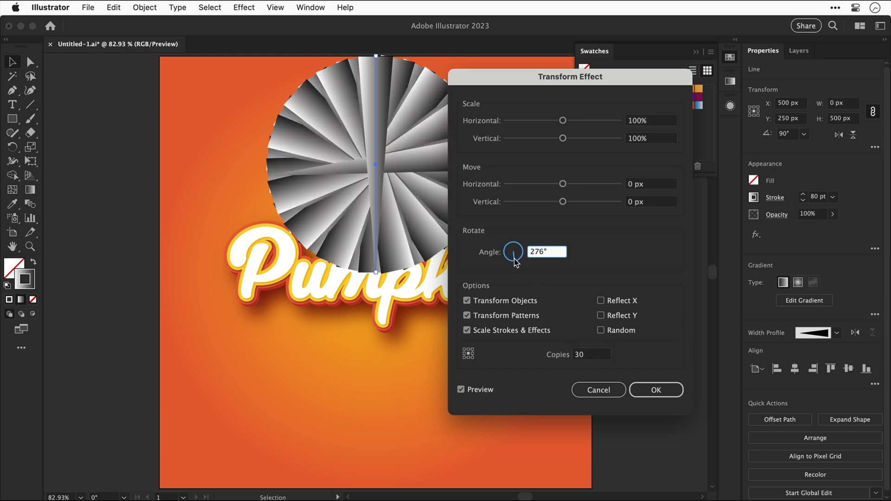
pyautogui.click(510, 258)
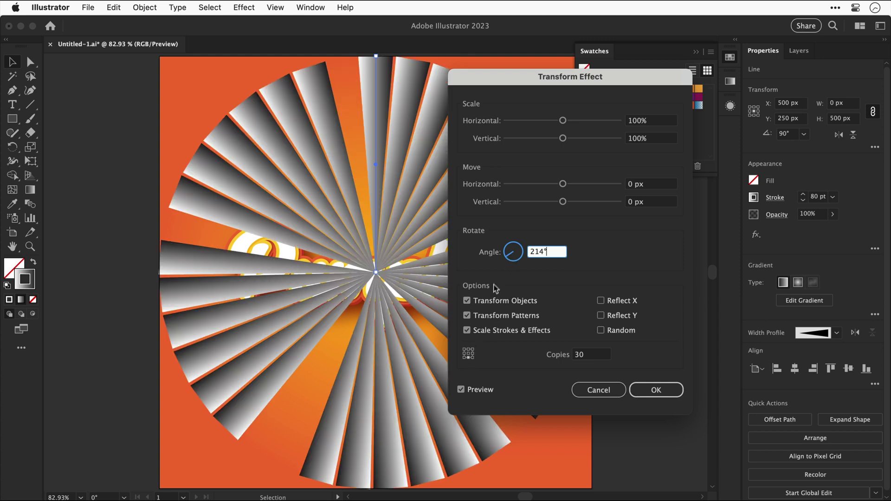
pyautogui.click(518, 249)
pyautogui.moveTo(518, 252); pyautogui.dragTo(517, 258)
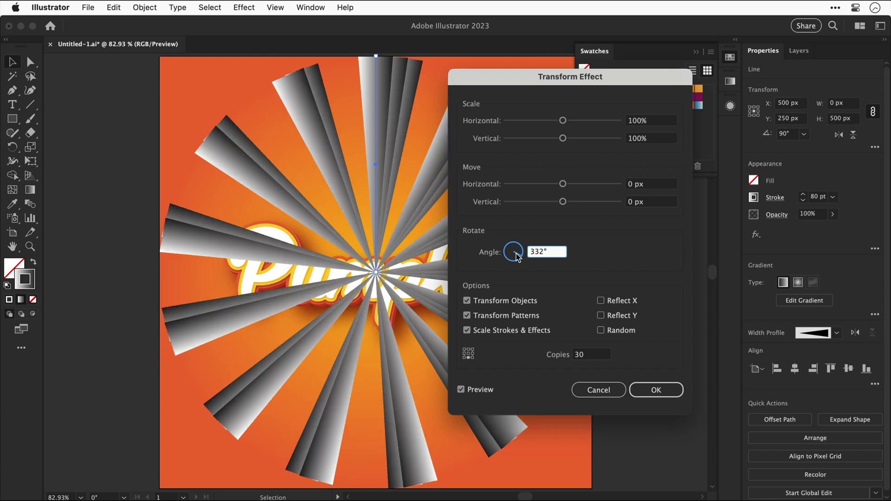
pyautogui.write('360/30')
pyautogui.press('Tab')
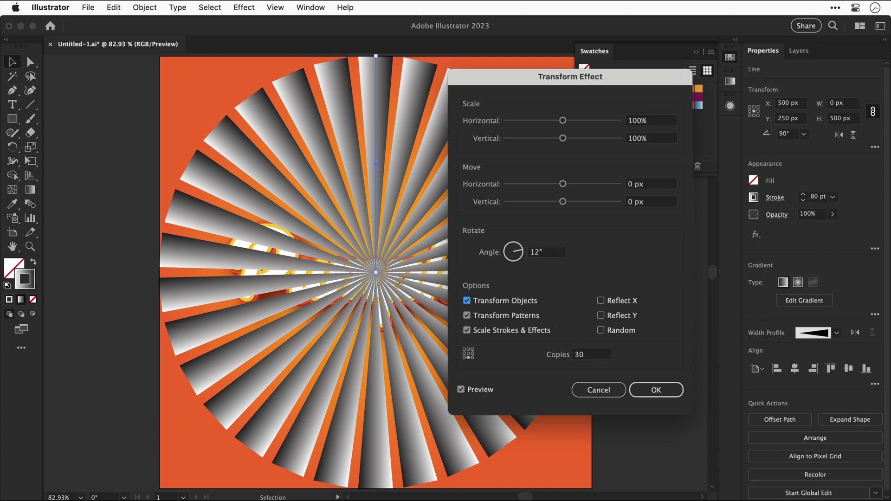
# Increase the copies to 40 and raise the rotation angle to 35.1°.
pyautogui.hotkey('shift', 'Up')
pyautogui.click(558, 253)
pyautogui.press('Up')
pyautogui.press('Up')
pyautogui.press('Up')
pyautogui.press('Up')
pyautogui.press('Up')
pyautogui.press('Up')
pyautogui.press('Up')
pyautogui.press('Up')
pyautogui.press('Up')
pyautogui.press('Up')
pyautogui.press('Up')
pyautogui.press('Up')
pyautogui.press('Up')
pyautogui.press('Up')
pyautogui.press('Up')
pyautogui.press('Up')
pyautogui.press('Up')
pyautogui.press('Up')
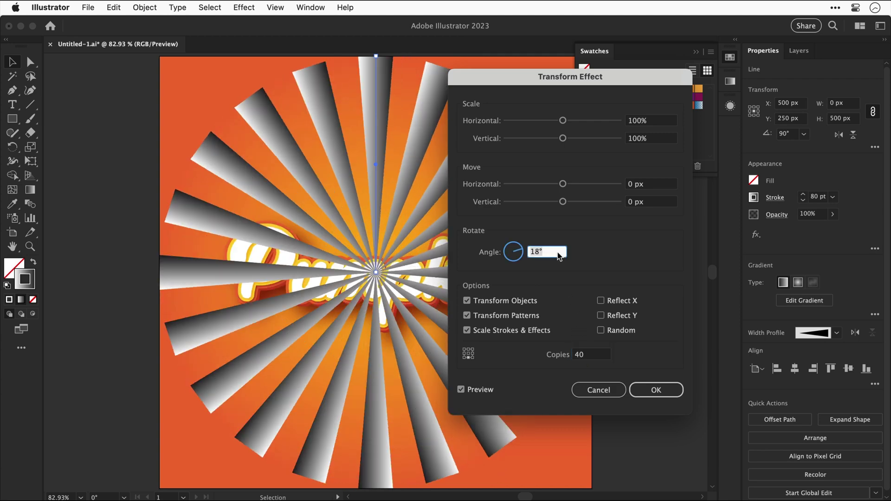
pyautogui.scroll(3, 560, 255)
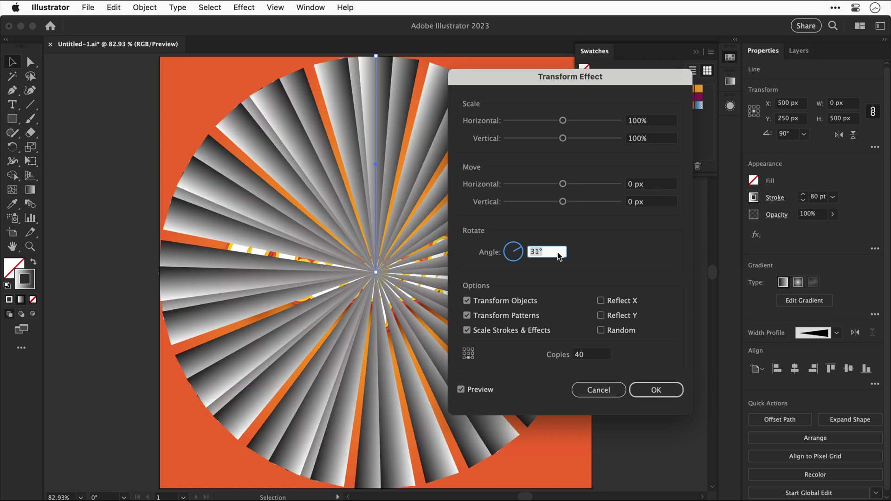
pyautogui.scroll(20, 559, 256)
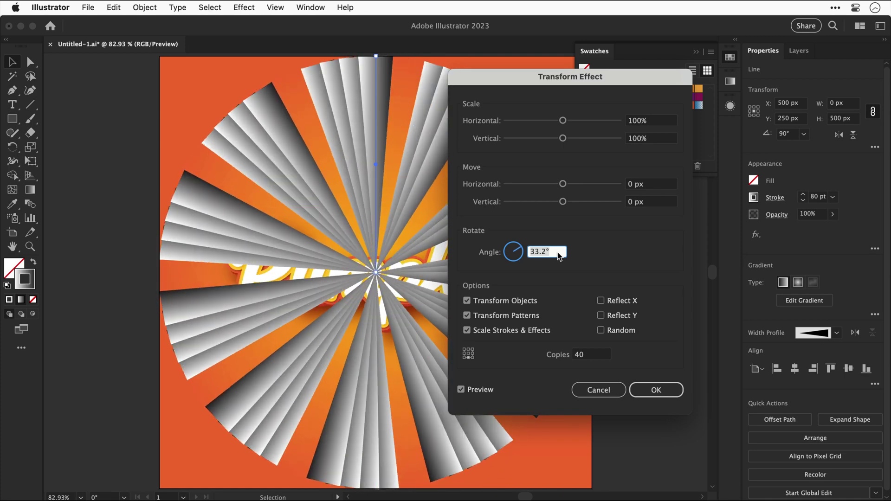
pyautogui.scroll(4, 560, 255)
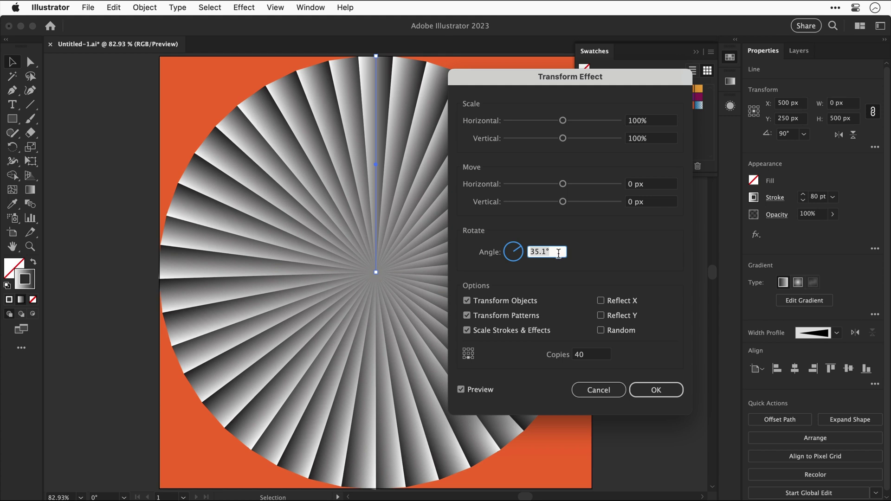
# Test the Reflect and Random options, turn them back off, and apply the effect.
pyautogui.click(601, 301)
pyautogui.click(601, 301)
pyautogui.click(601, 315)
pyautogui.click(602, 316)
pyautogui.click(602, 331)
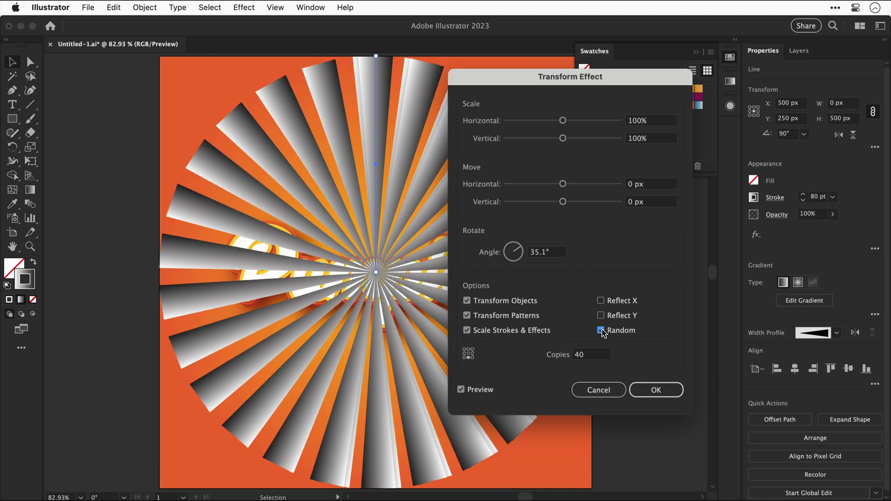
pyautogui.click(601, 331)
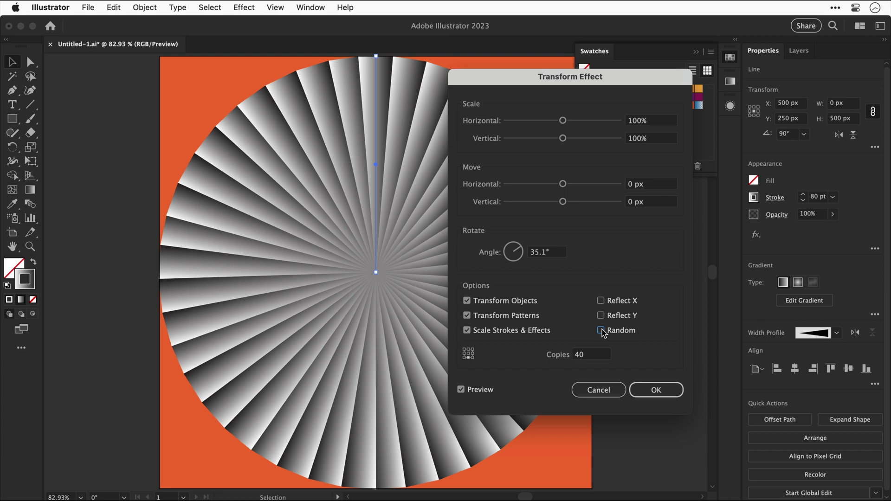
pyautogui.press('Return')
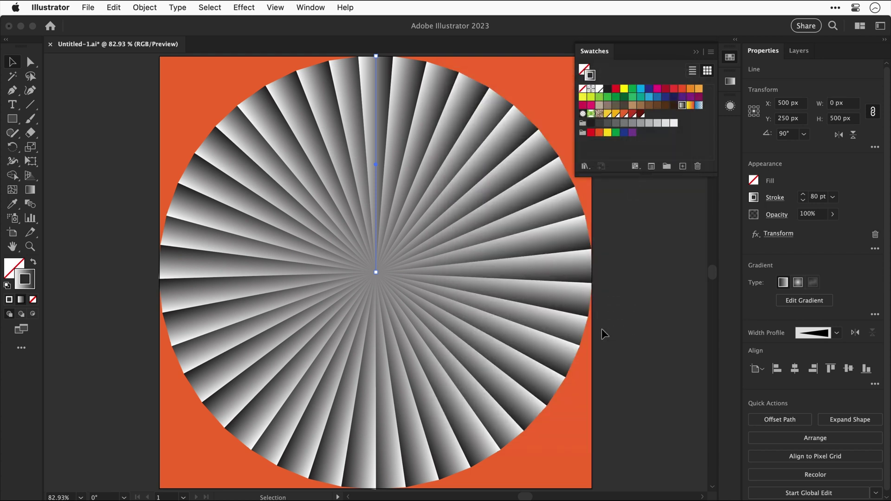
# Extend the vertical ray line upward well past the top of the artboard.
pyautogui.click(602, 329)
pyautogui.press('super+minus')
pyautogui.press('super+minus')
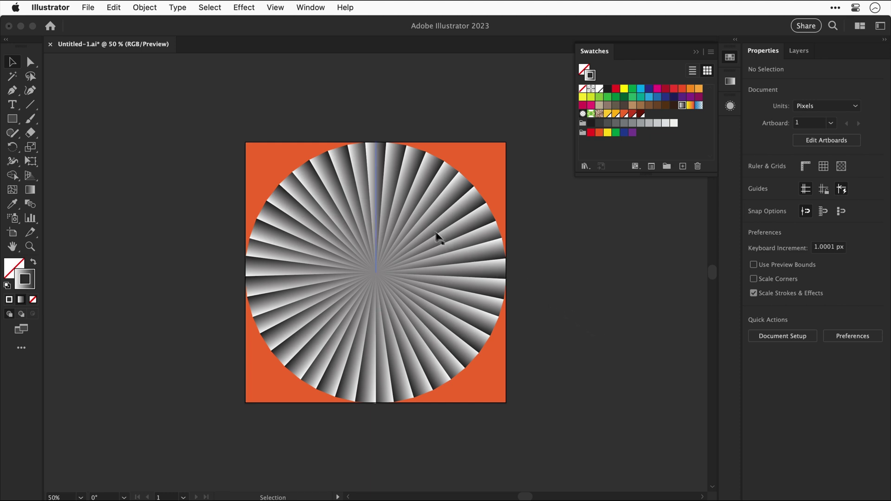
pyautogui.click(377, 201)
pyautogui.moveTo(377, 200); pyautogui.dragTo(425, 84)
pyautogui.press('super+shift+a')
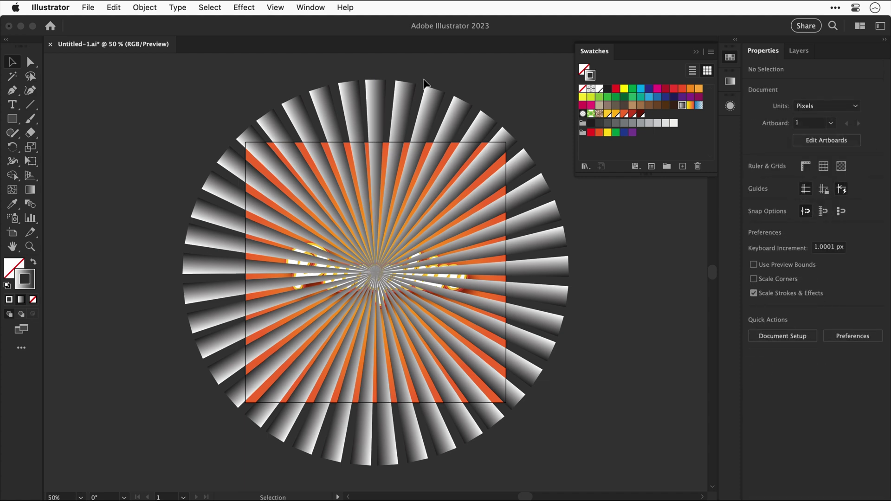
pyautogui.press('super+0')
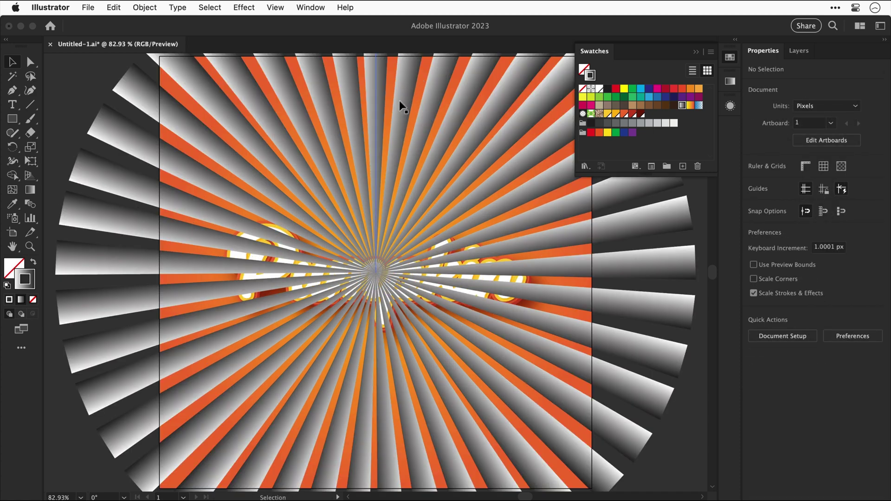
# Raise the ray line's stroke weight to 116 pt so the wedges fill the page.
pyautogui.click(380, 115)
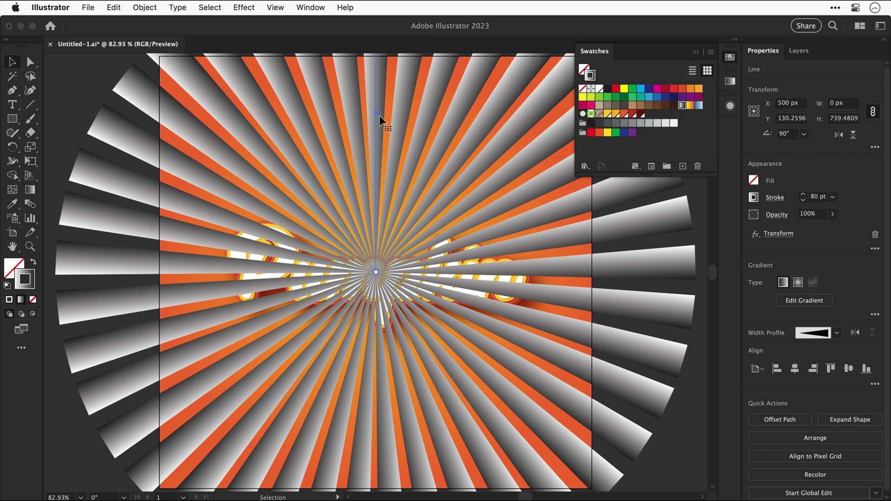
pyautogui.click(802, 194)
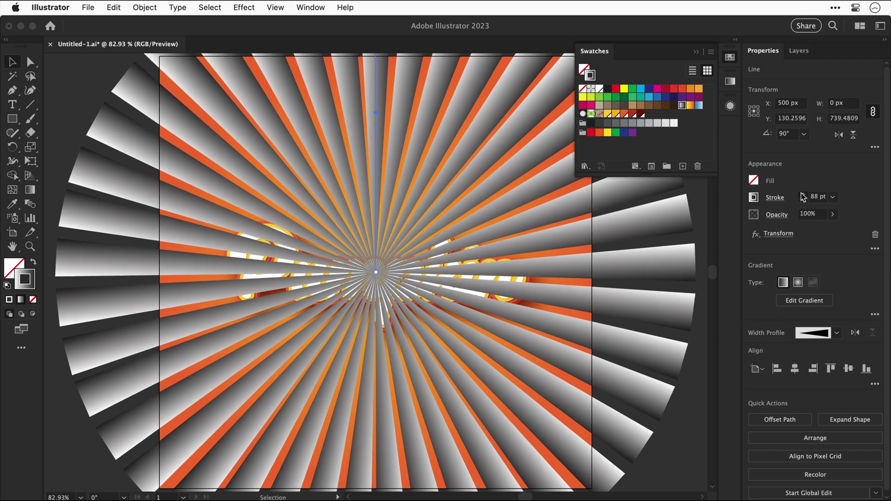
pyautogui.click(802, 194)
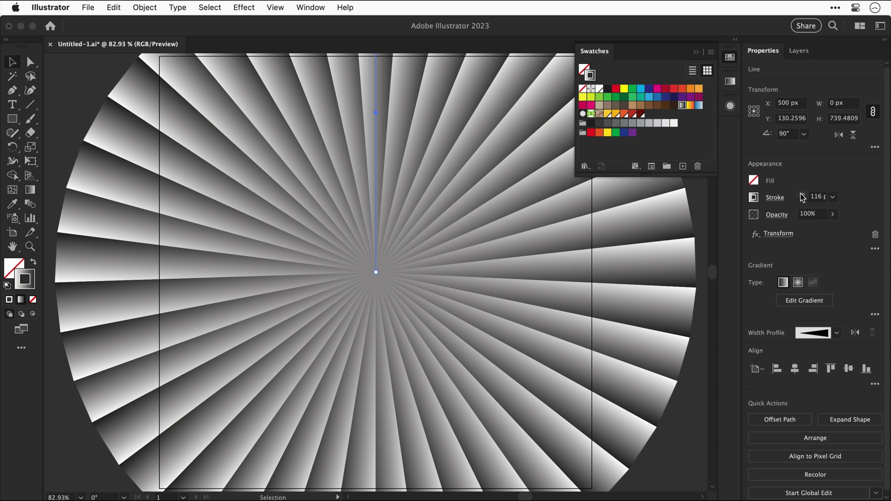
# Set the sunburst rays' transparency blending mode to Soft Light.
pyautogui.click(781, 218)
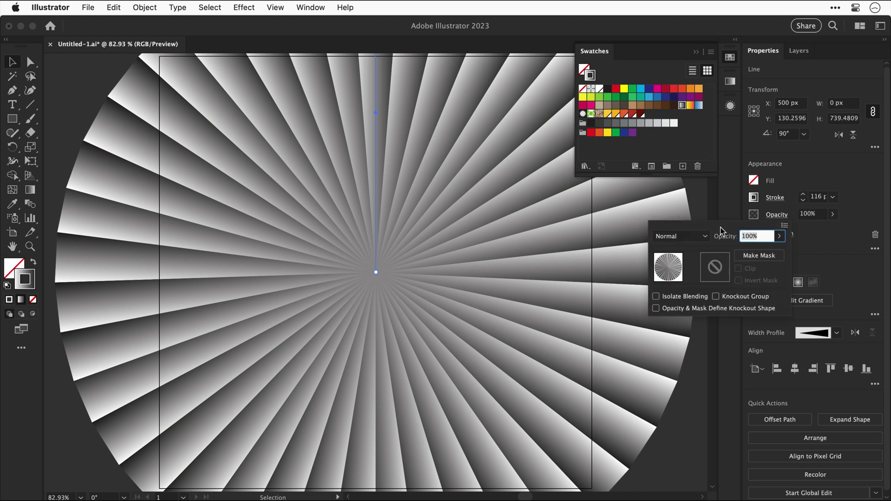
pyautogui.click(684, 236)
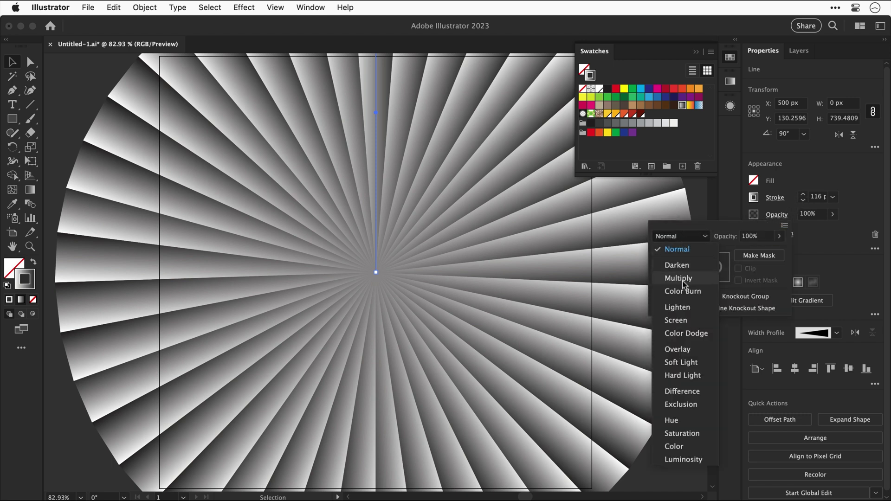
pyautogui.click(682, 362)
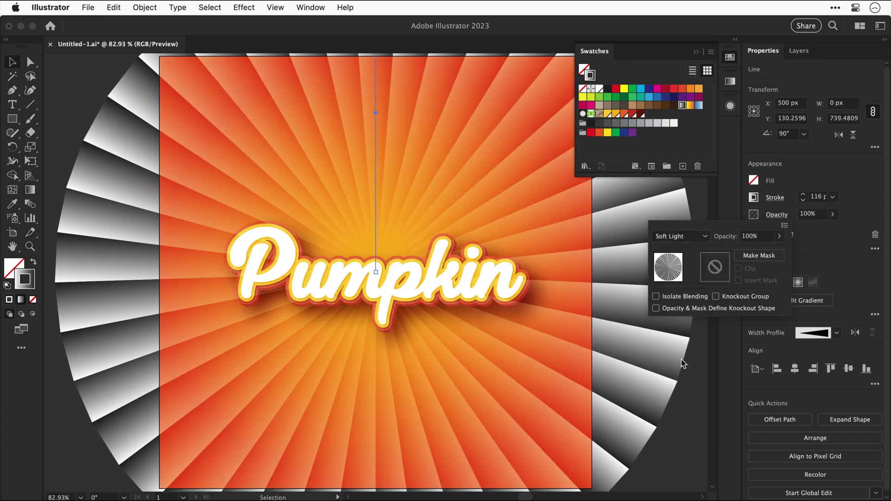
pyautogui.click(458, 286)
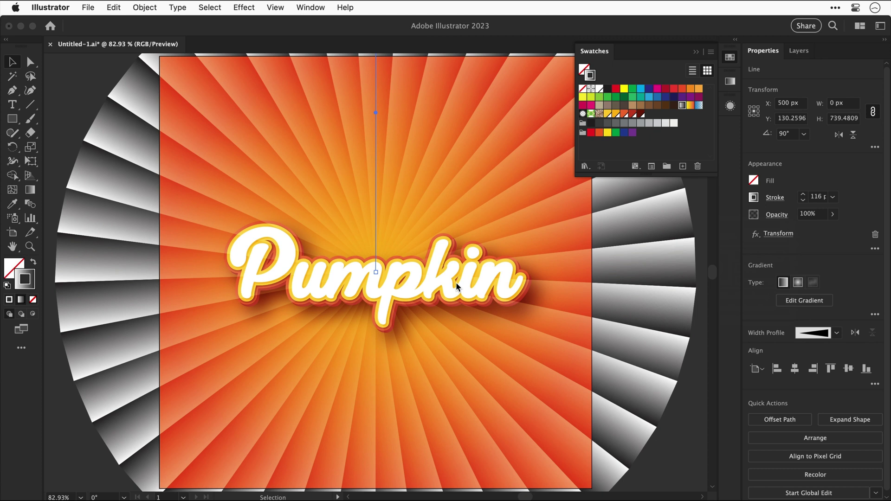
# Arrange the Pumpkin text in front of the Soft Light sunburst rays.
pyautogui.rightClick(457, 287)
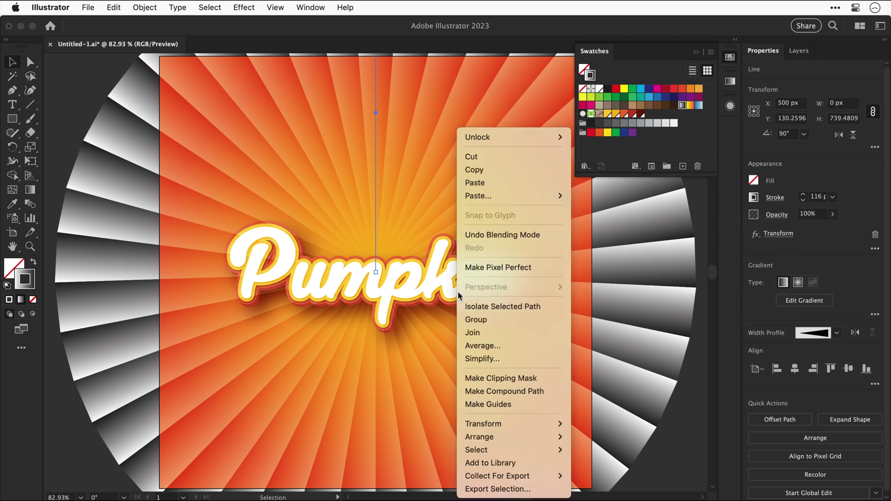
pyautogui.moveTo(511, 449)
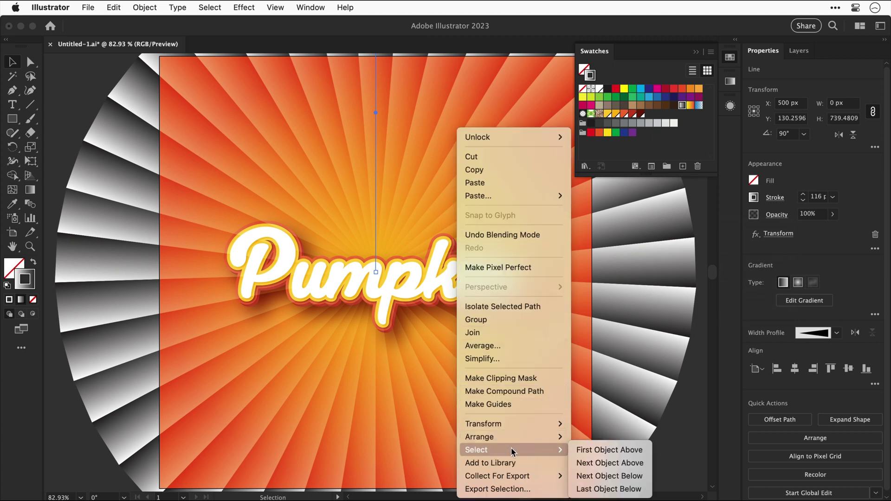
pyautogui.click(578, 474)
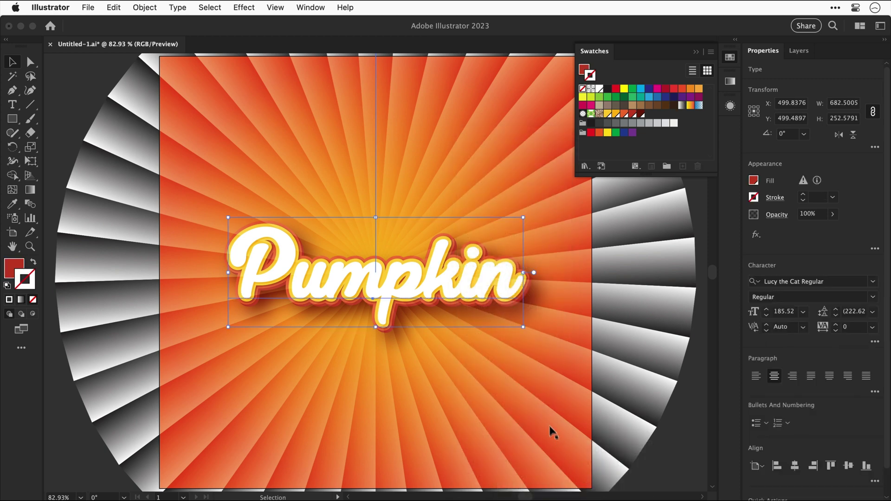
pyautogui.rightClick(485, 301)
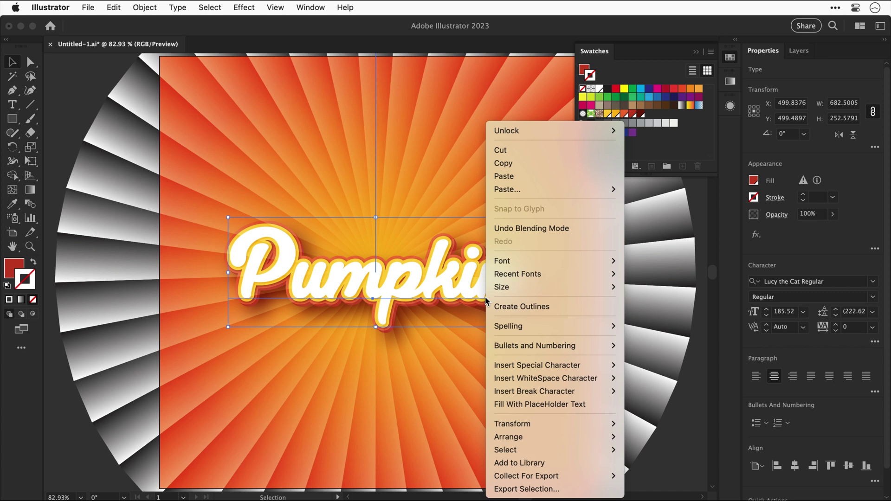
pyautogui.moveTo(527, 438)
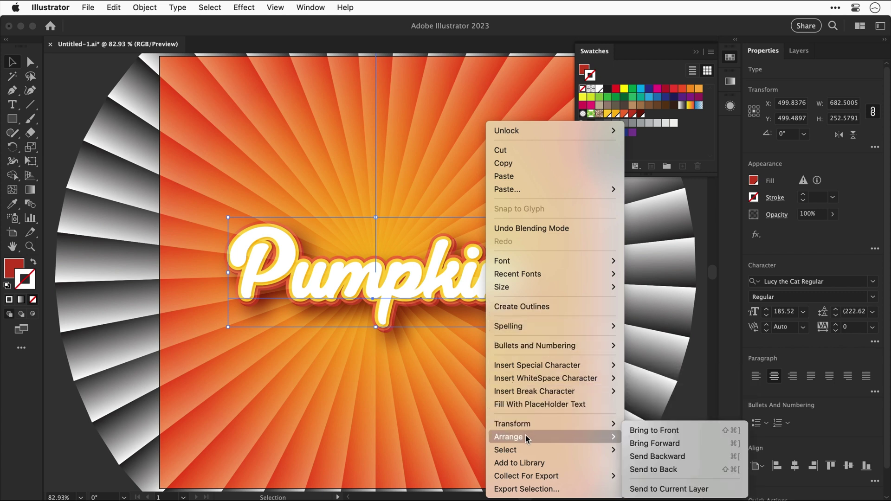
pyautogui.click(628, 431)
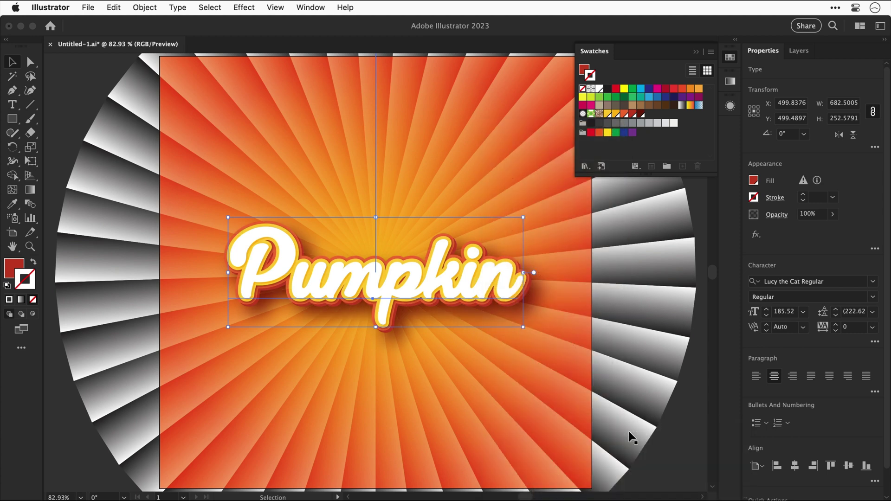
pyautogui.click(663, 439)
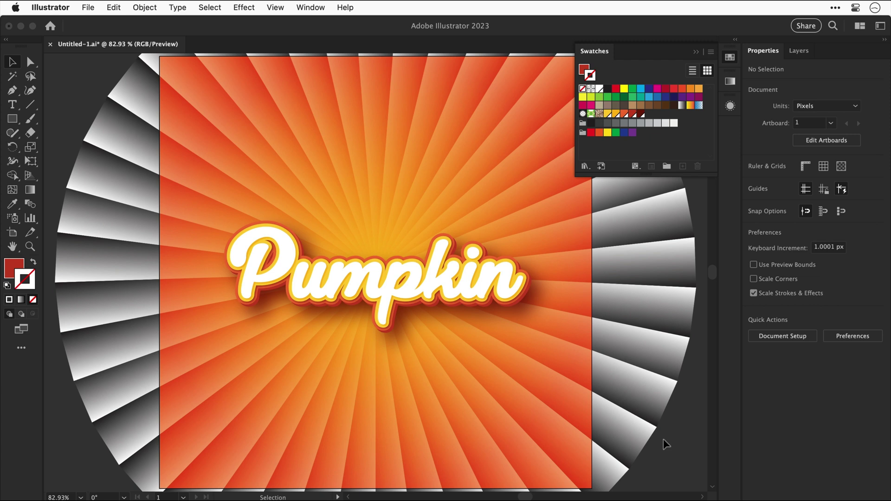
# Select the Pumpkin text, then clear it with Select > Deselect.
pyautogui.click(456, 277)
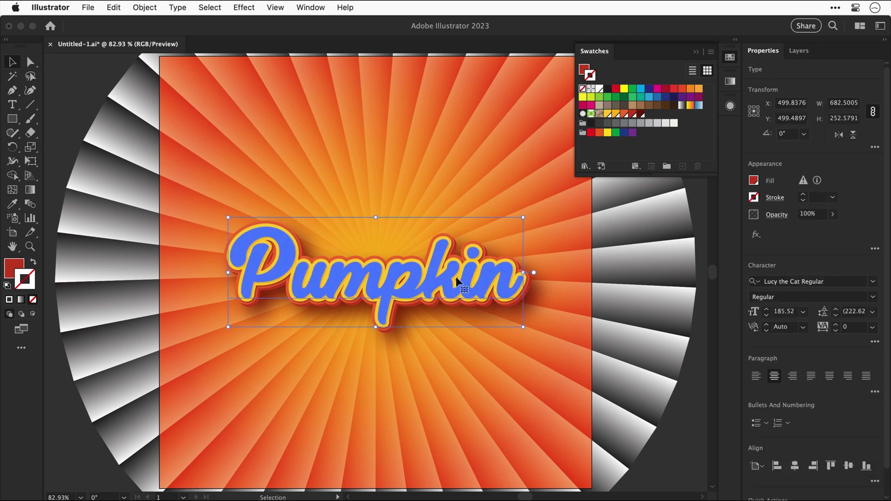
pyautogui.click(209, 7)
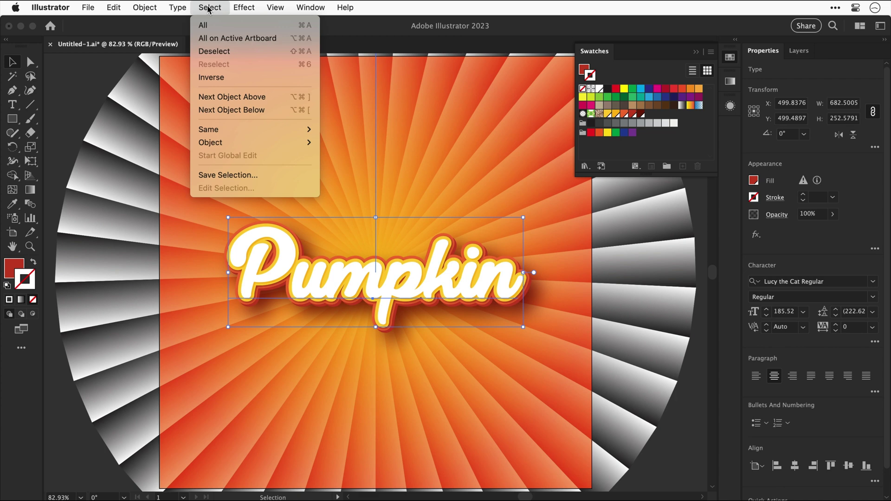
pyautogui.click(206, 51)
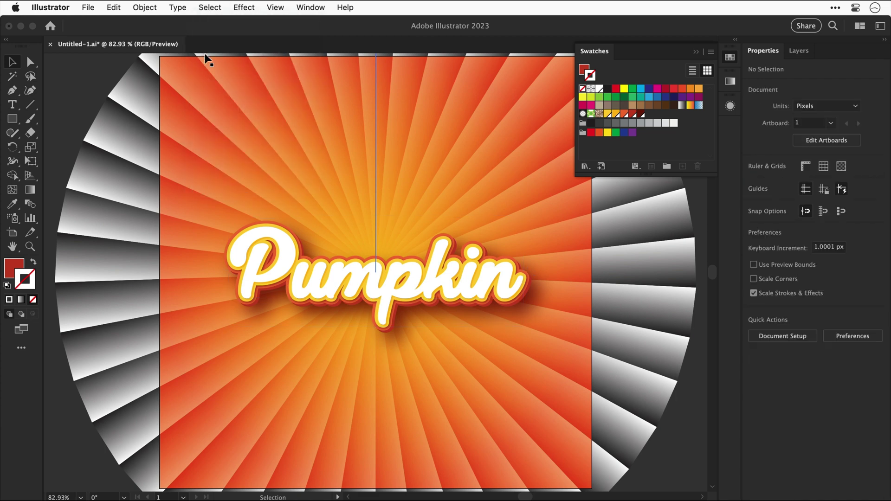
# Turn on View > Trim View to hide artwork beyond the artboard.
pyautogui.press('super+minus')
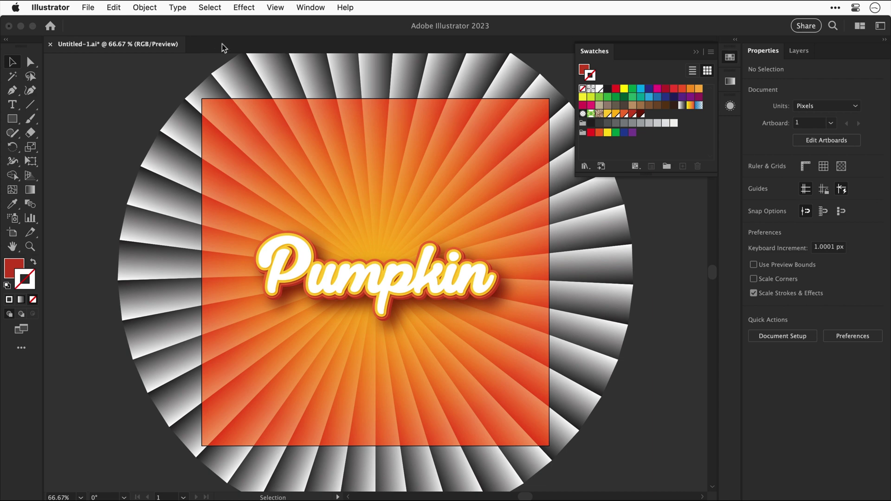
pyautogui.click(274, 8)
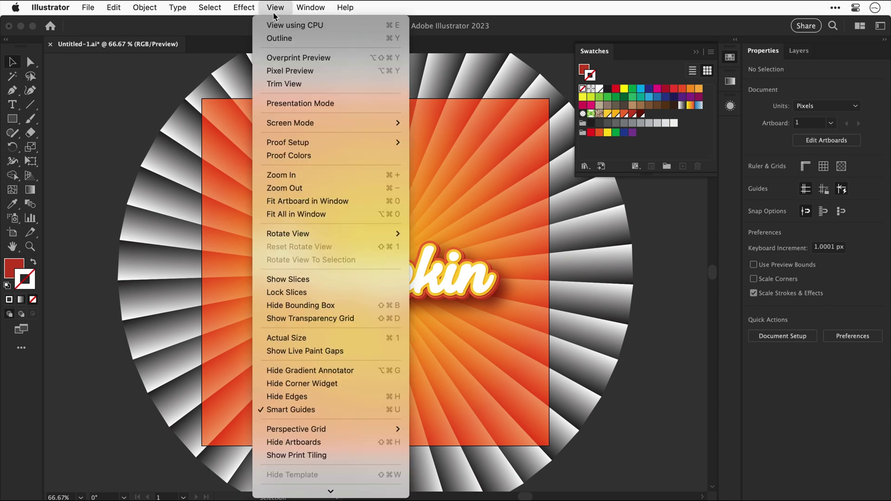
pyautogui.click(274, 84)
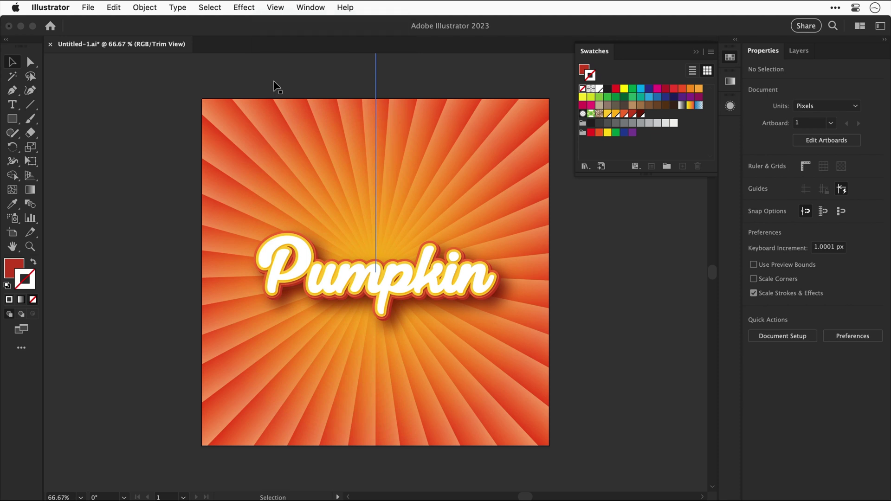
# Set the sunburst ray line's opacity to 40%, then deselect and fit the artboard.
pyautogui.click(376, 136)
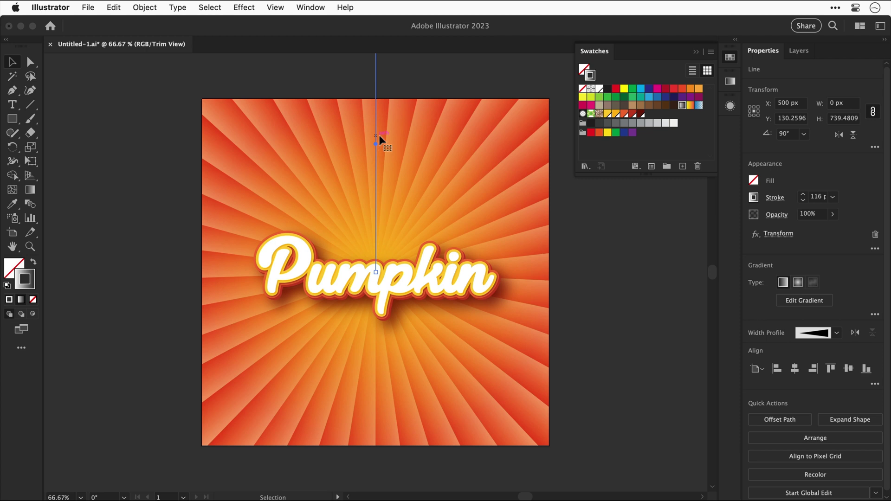
pyautogui.click(815, 214)
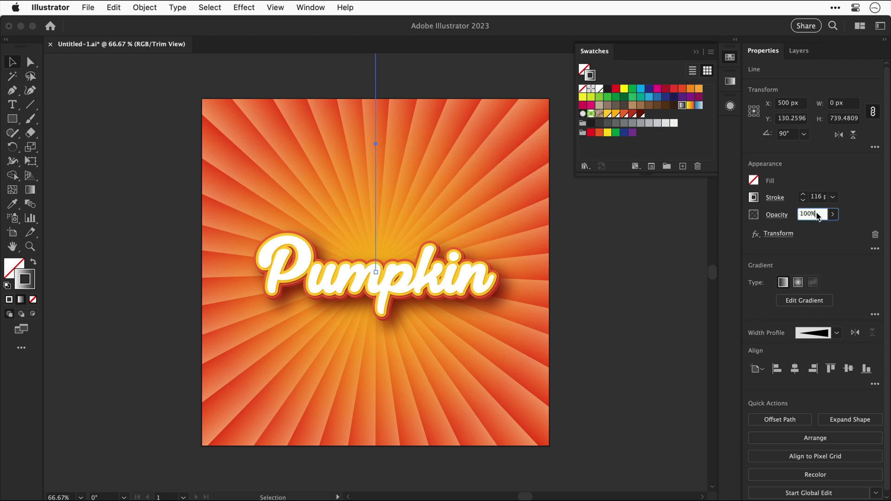
pyautogui.write('80')
pyautogui.press('Return')
pyautogui.write('40')
pyautogui.press('Return')
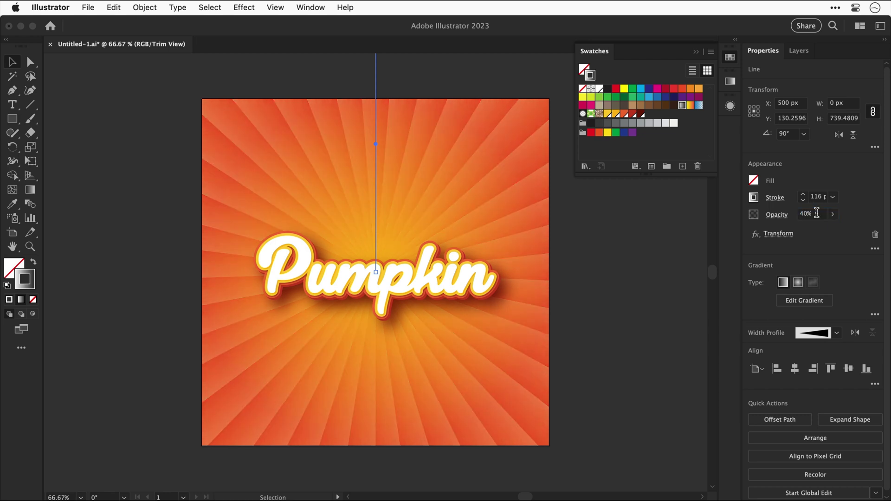
pyautogui.click(731, 59)
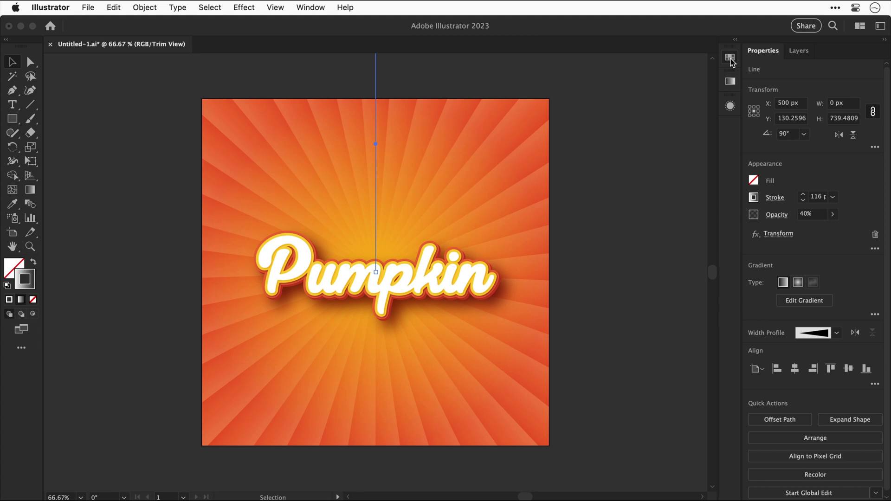
pyautogui.press('super+shift+a')
pyautogui.press('super+0')
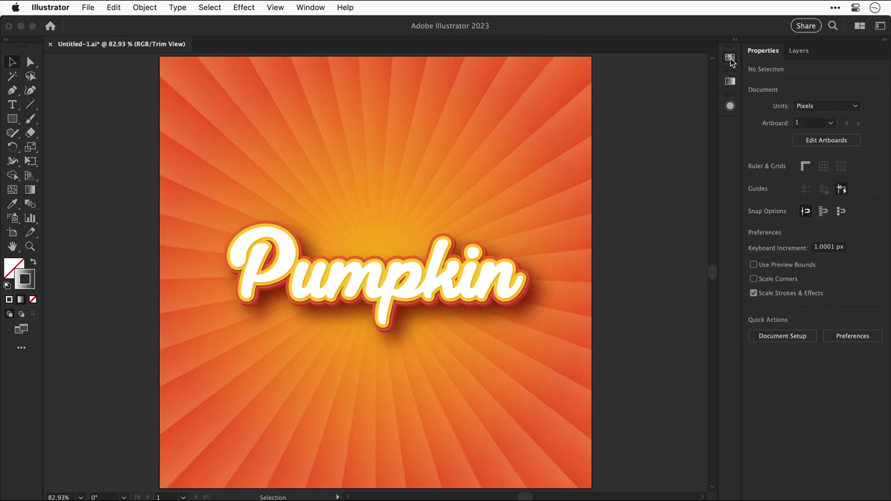
# Save the Pumpkin text's appearance as a new style in the Graphic Styles panel.
pyautogui.click(311, 8)
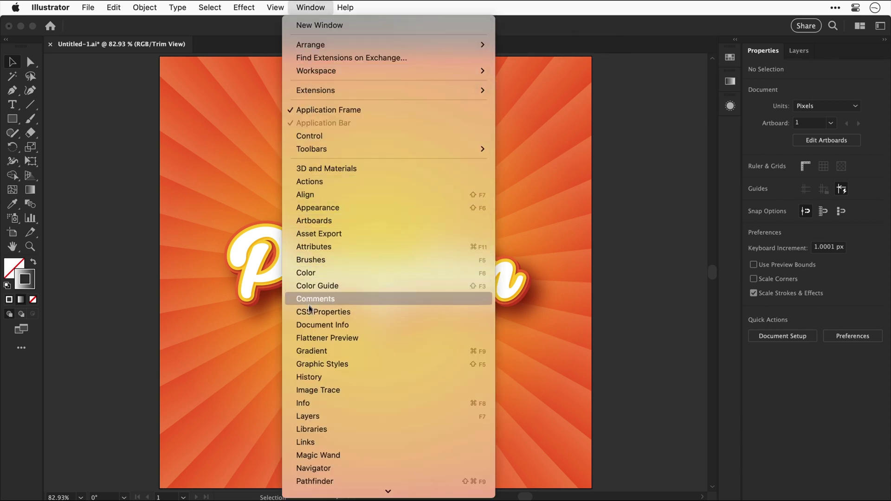
pyautogui.click(308, 364)
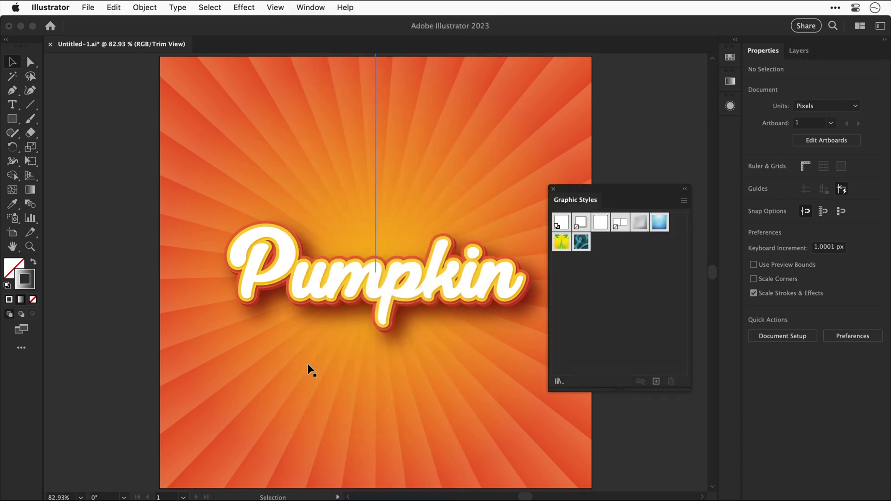
pyautogui.press('super+z')
pyautogui.click(356, 292)
pyautogui.moveTo(355, 292); pyautogui.dragTo(575, 291)
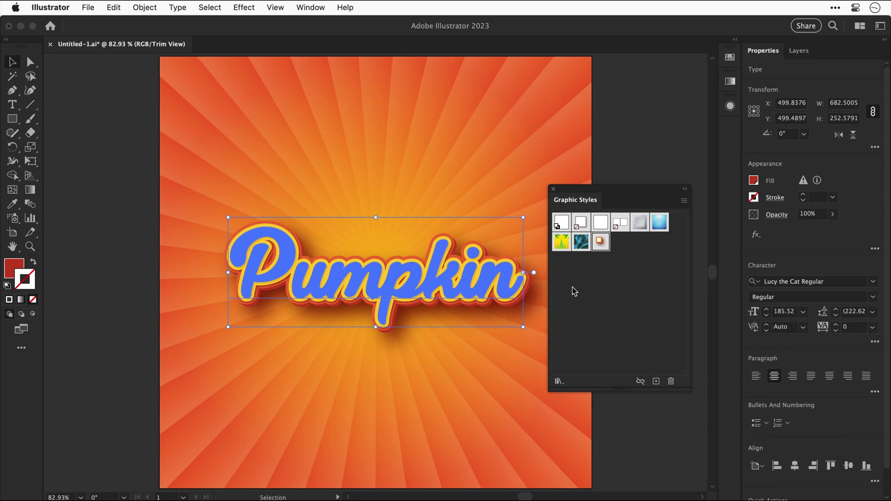
pyautogui.press('super+shift+z')
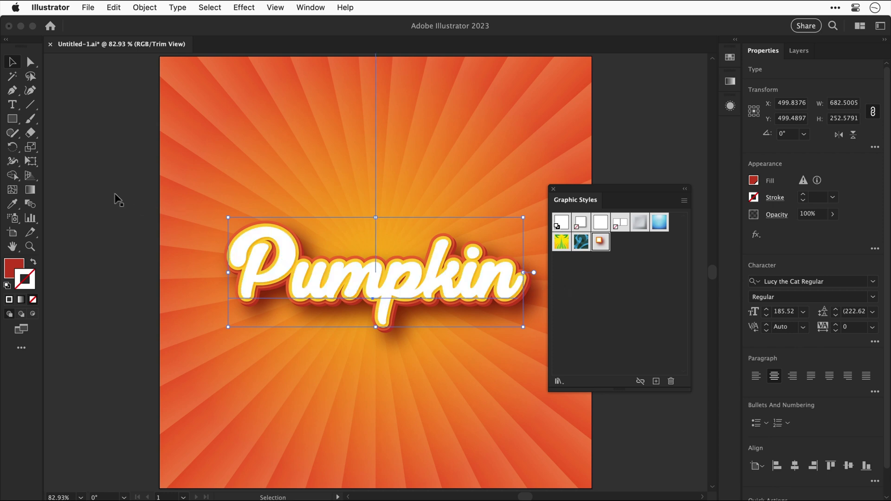
pyautogui.click(94, 196)
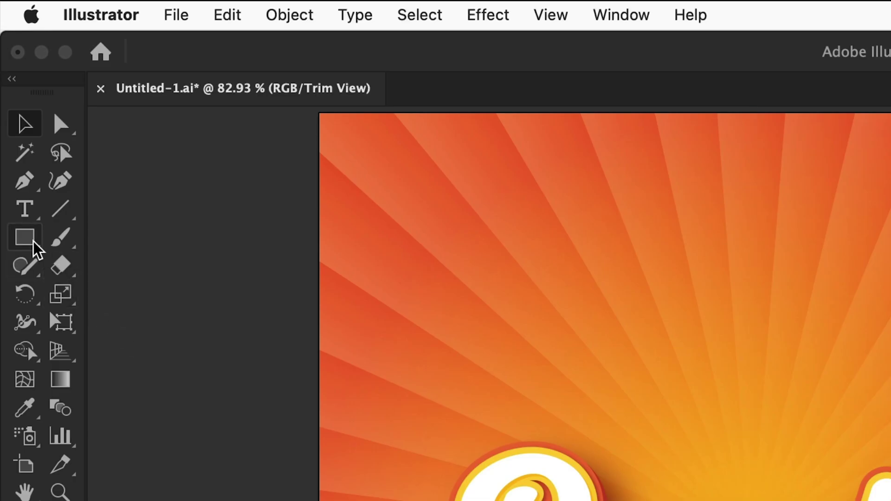
# Test the new Pumpkin style on a reshaped, rounded rectangle, then delete it.
pyautogui.click(16, 120)
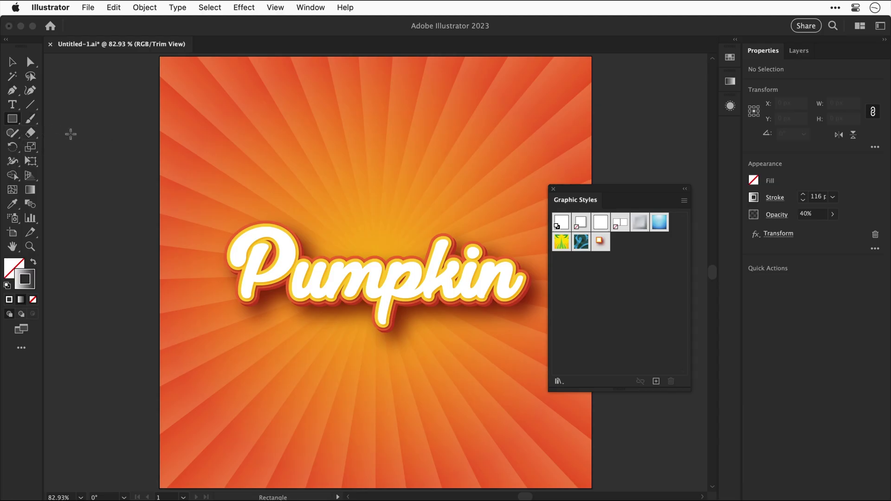
pyautogui.moveTo(145, 268); pyautogui.dragTo(396, 500)
pyautogui.moveTo(198, 293); pyautogui.dragTo(197, 293)
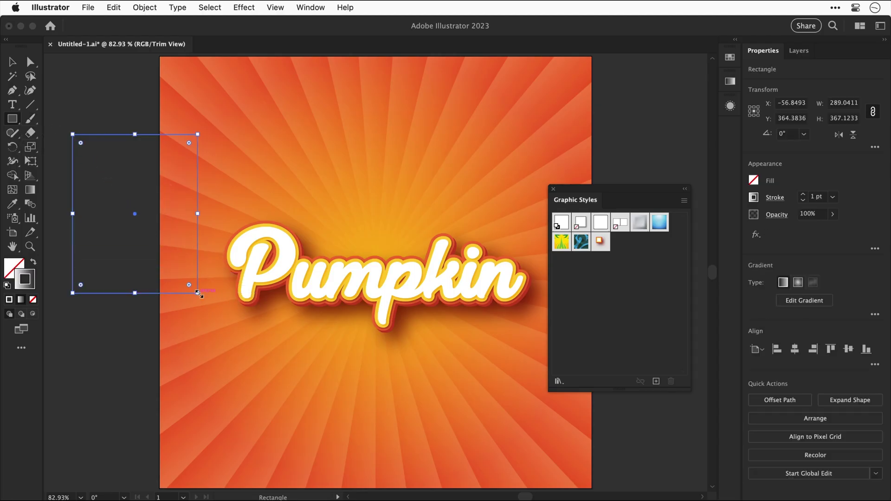
pyautogui.click(599, 242)
pyautogui.press('v')
pyautogui.moveTo(184, 166); pyautogui.dragTo(411, 138)
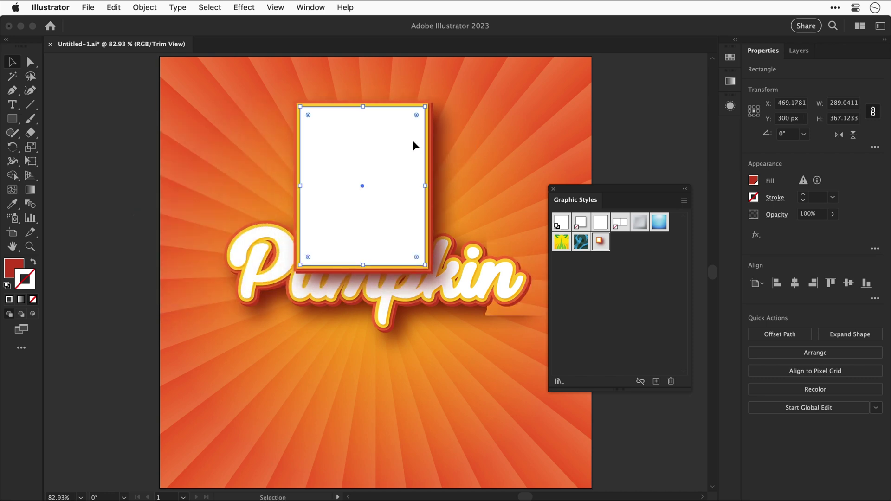
pyautogui.moveTo(426, 106); pyautogui.dragTo(443, 173)
pyautogui.moveTo(407, 205); pyautogui.dragTo(435, 139)
pyautogui.press('Delete')
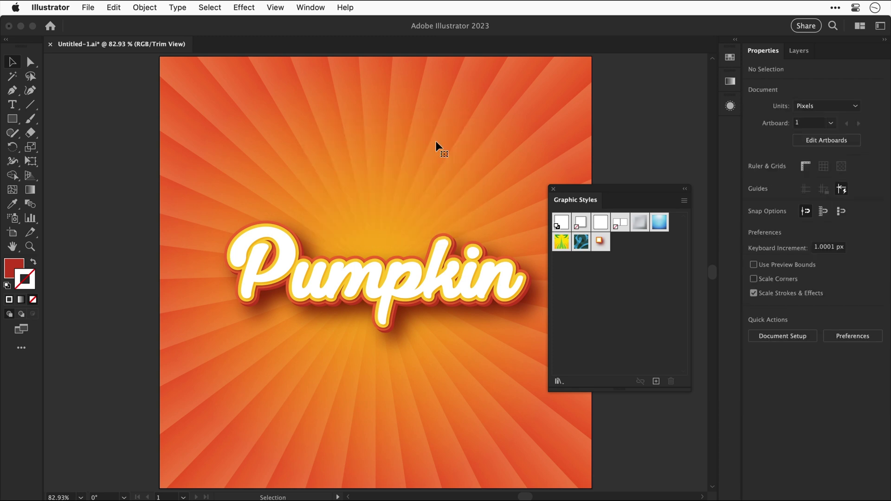
# Change the lettering from 'Pumpkin' to 'Pumped' by replacing 'kin' with 'ed'.
pyautogui.click(551, 188)
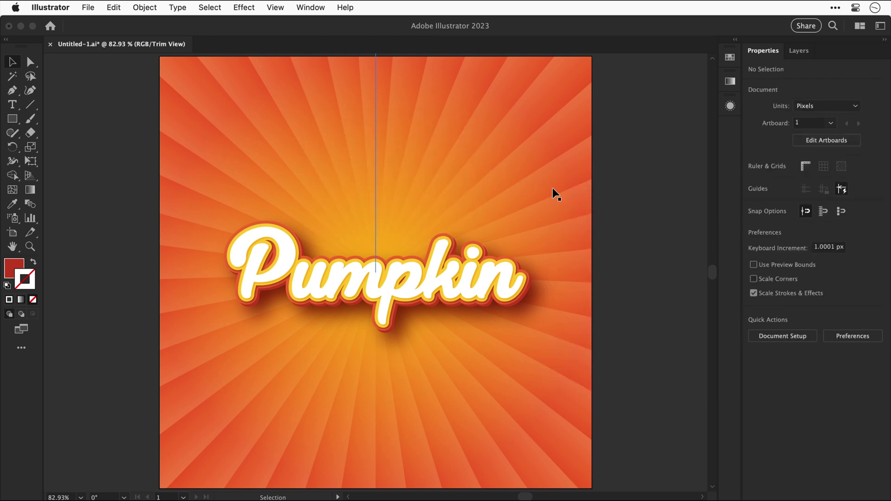
pyautogui.press('t')
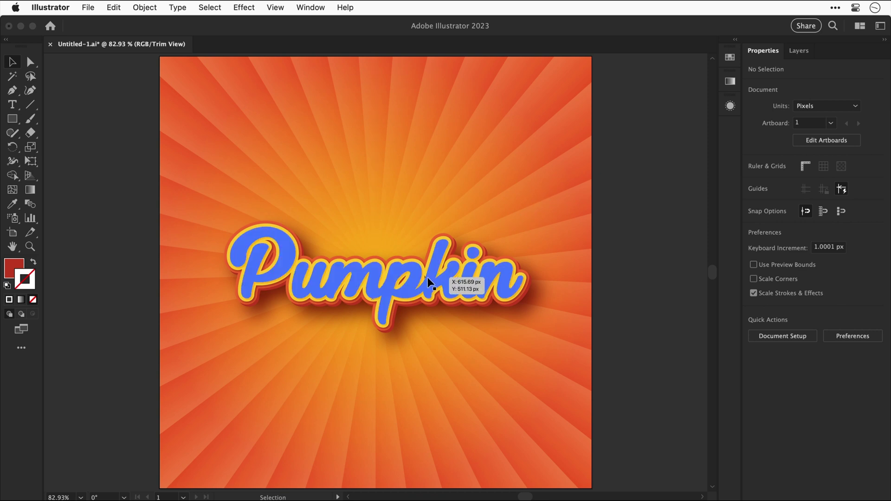
pyautogui.moveTo(428, 277); pyautogui.dragTo(523, 276)
pyautogui.write('ed')
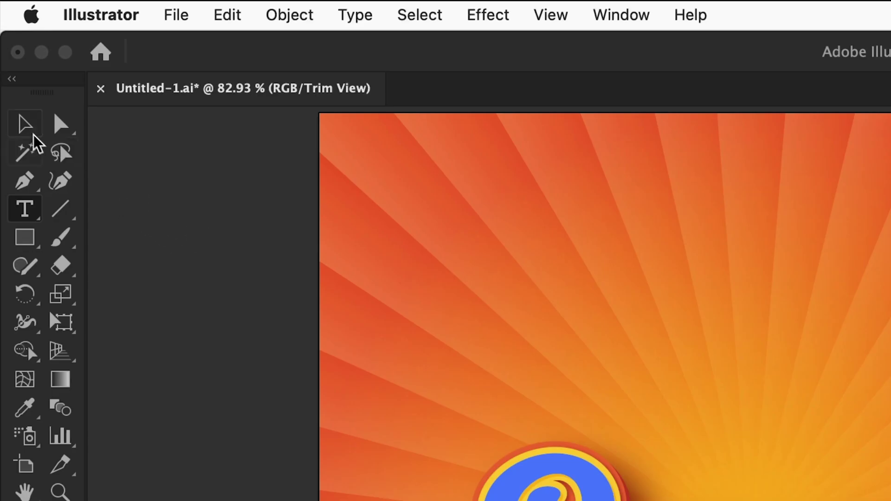
pyautogui.click(13, 64)
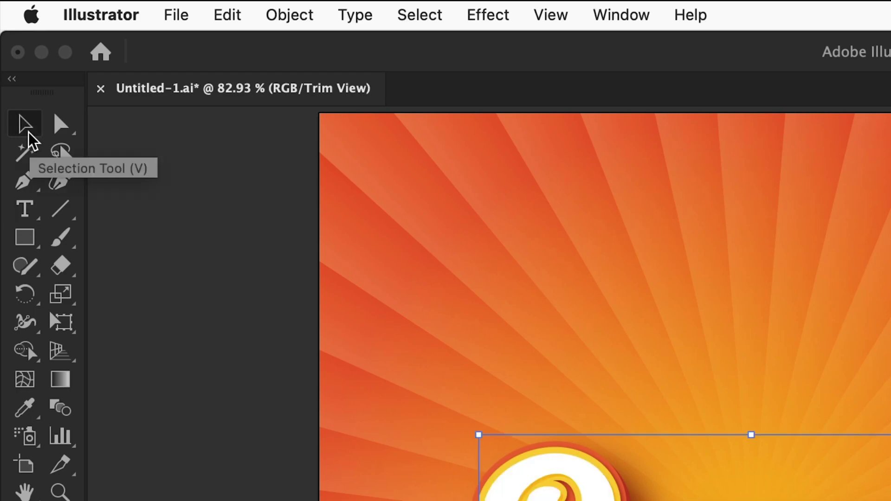
pyautogui.click(195, 179)
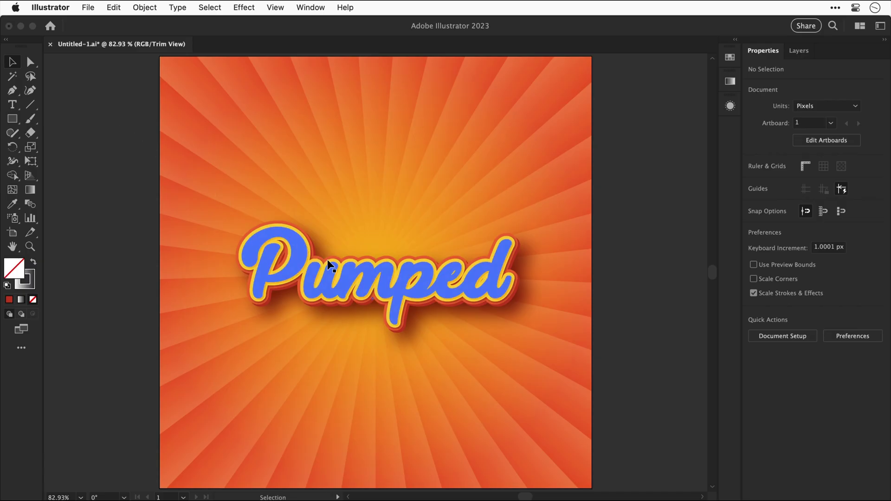
# Enlarge the Pumped text to about 226.09 pt with Scale Strokes & Effects off.
pyautogui.click(327, 260)
pyautogui.moveTo(239, 217); pyautogui.dragTo(213, 189)
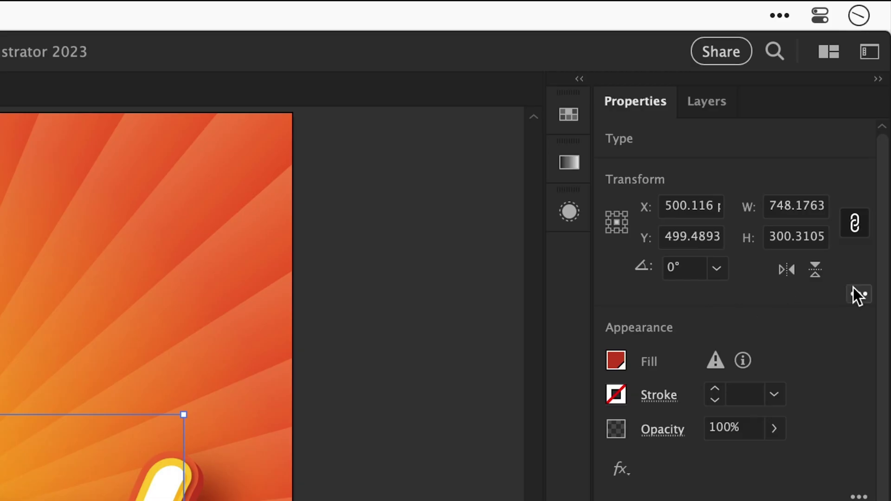
pyautogui.click(858, 294)
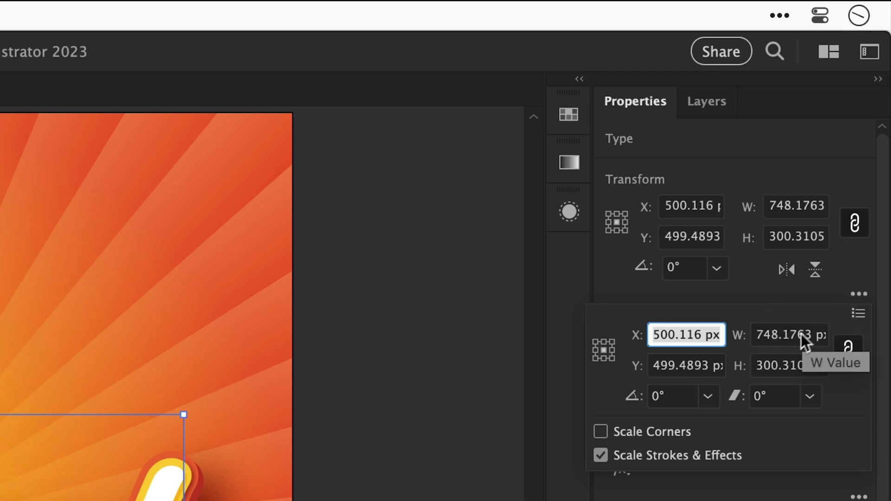
pyautogui.click(604, 458)
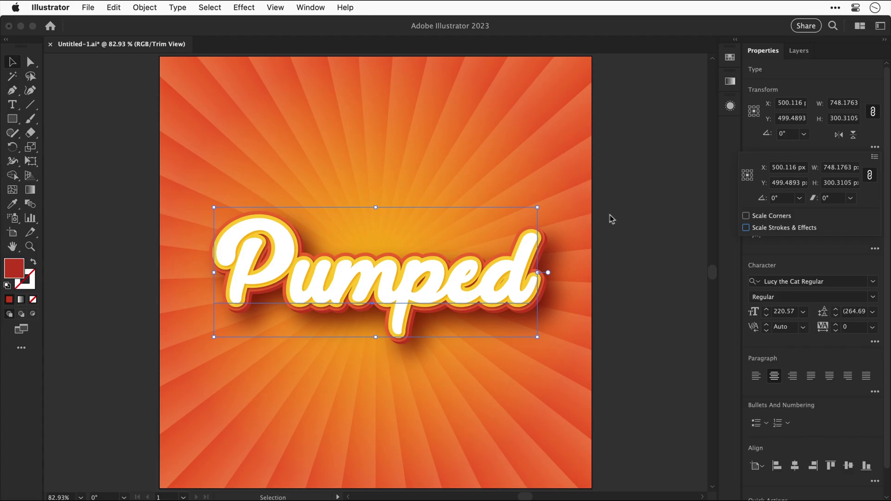
pyautogui.moveTo(539, 208)
pyautogui.mouseDown()
pyautogui.moveTo(667, 135)
pyautogui.moveTo(580, 191)
pyautogui.moveTo(418, 252)
pyautogui.moveTo(648, 114)
pyautogui.moveTo(541, 199)
pyautogui.mouseUp()
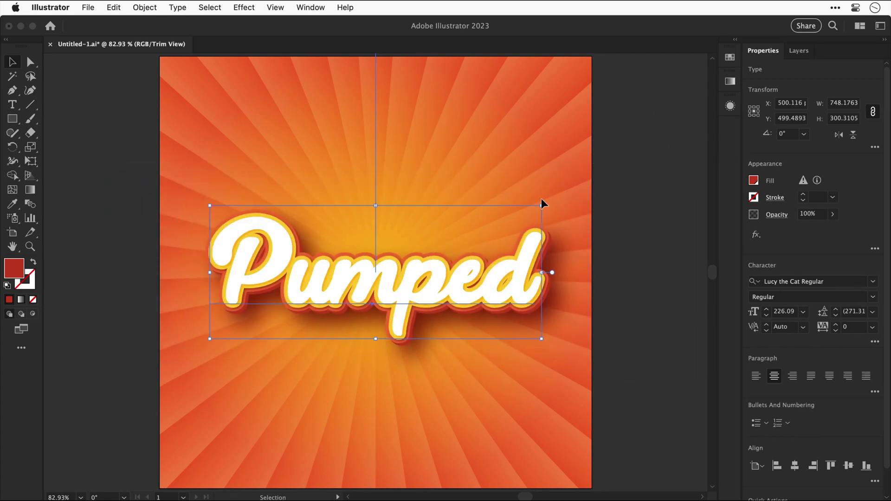